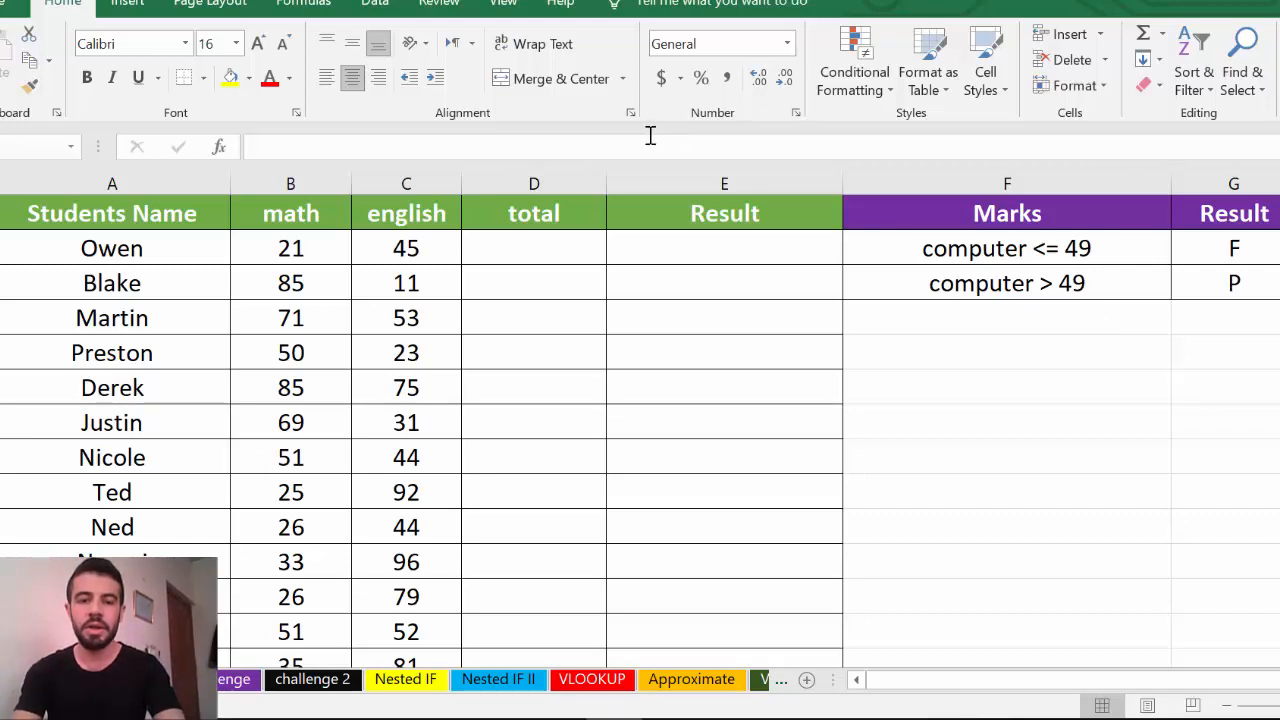
Add up the first student's math and english marks in cell D2 with the formula =SUM(B2:C2)
left_click(546, 246)
left_click(546, 250)
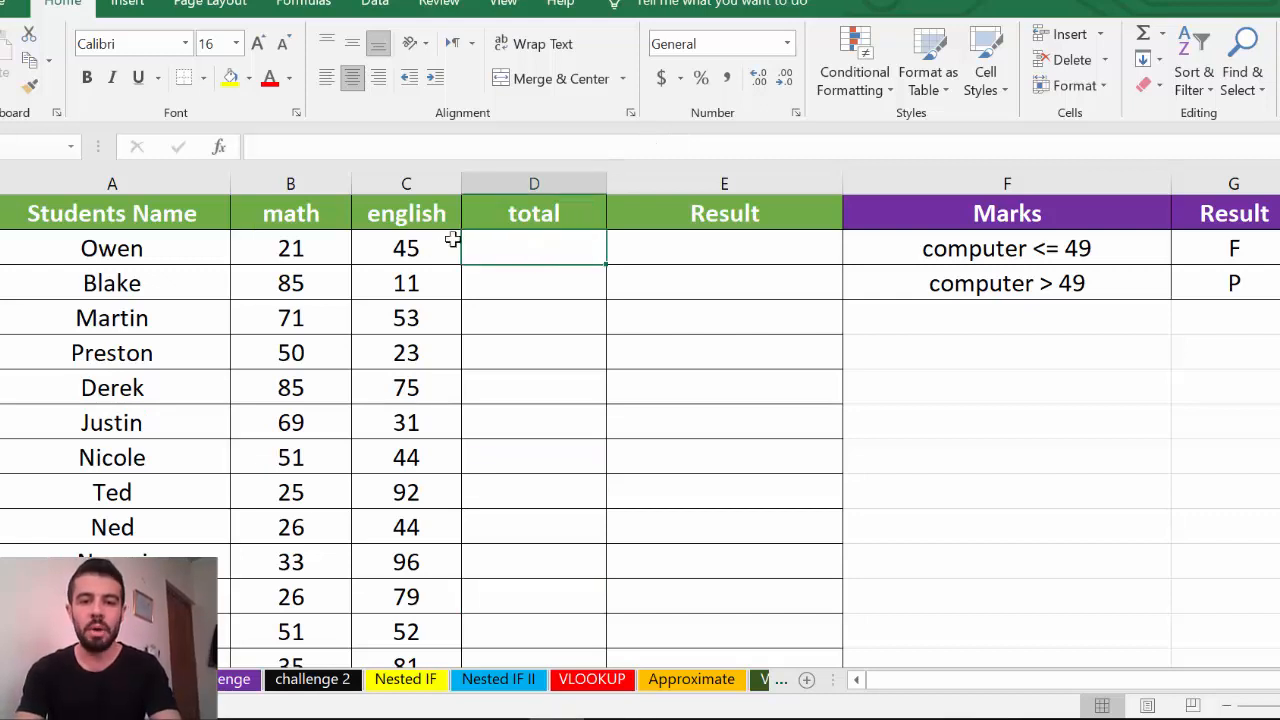
type("=")
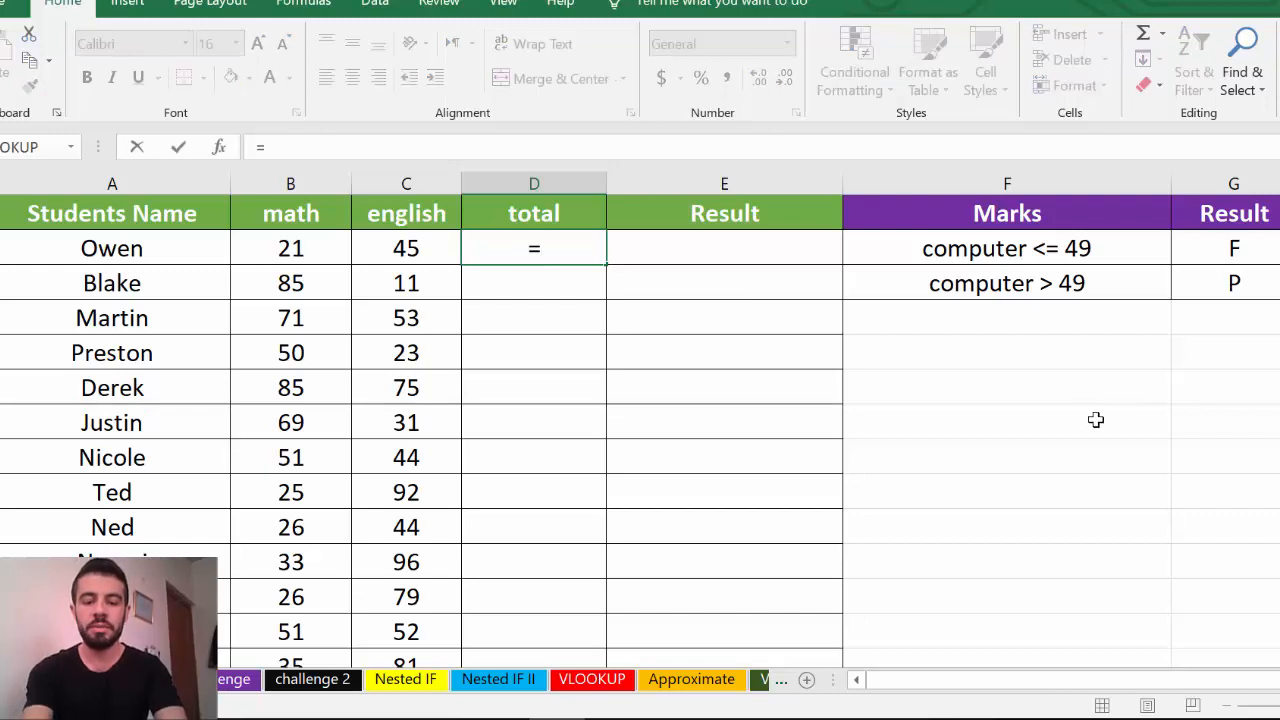
type("s")
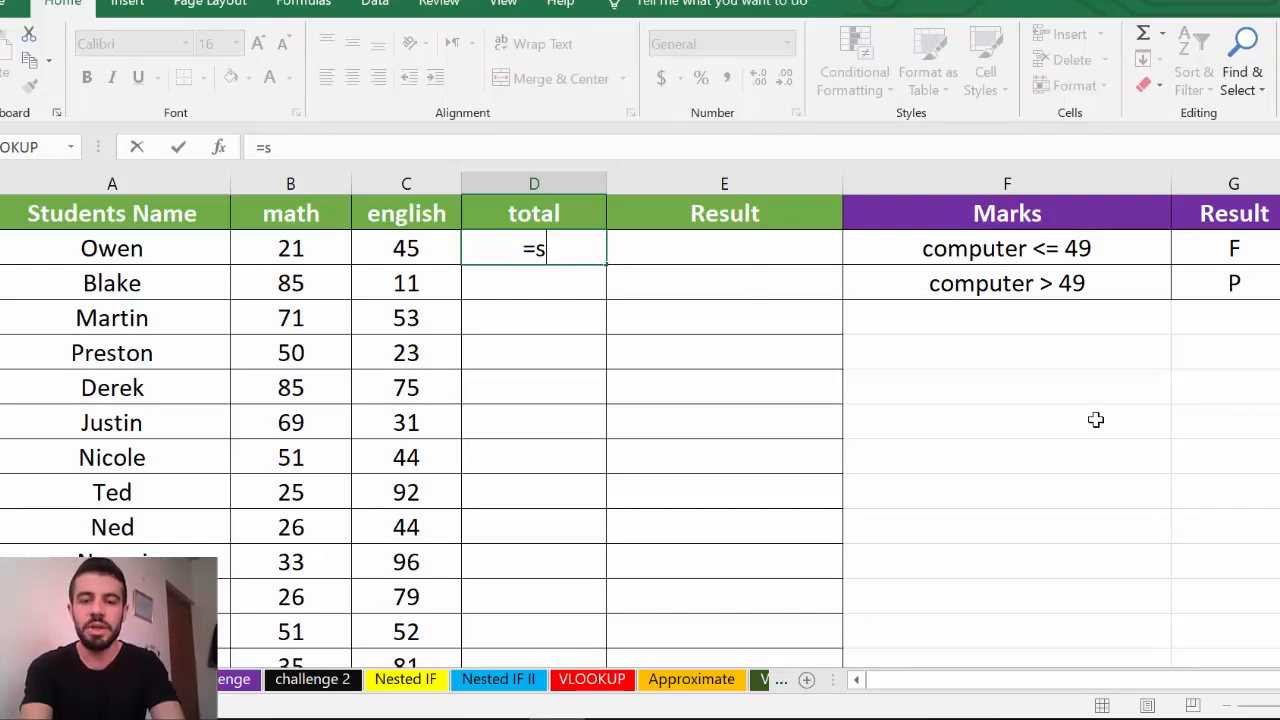
type("um(")
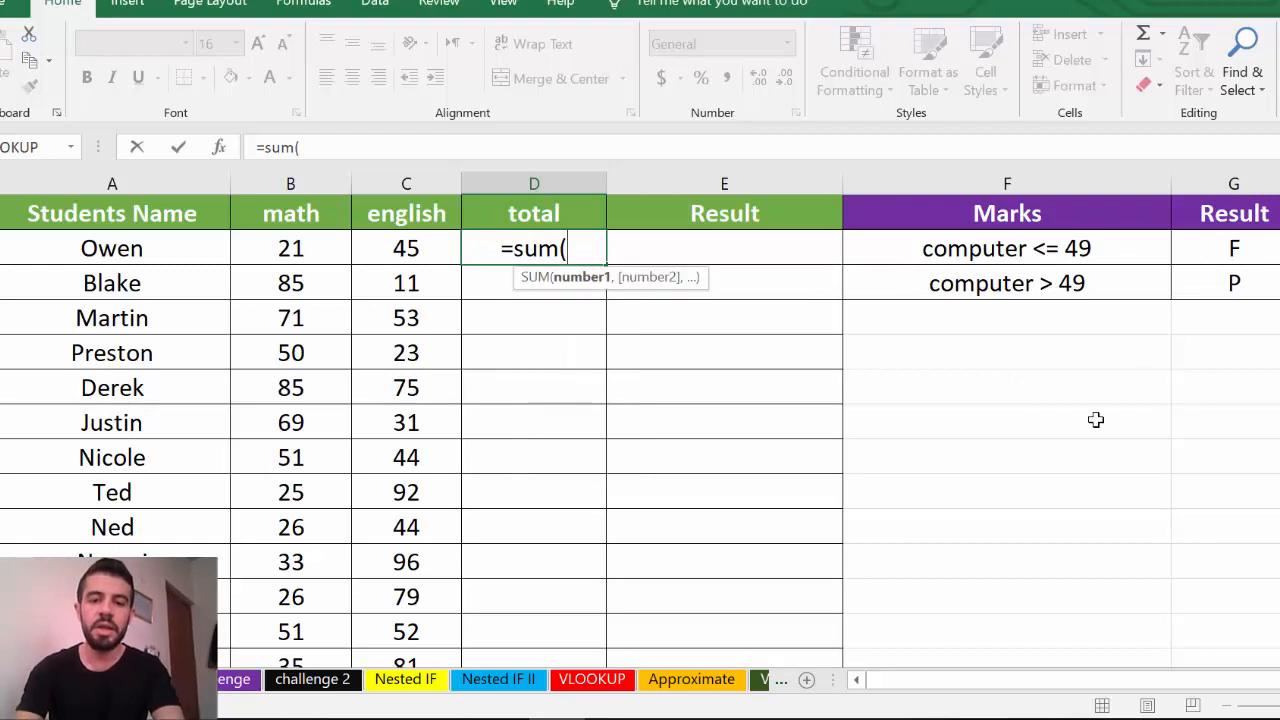
left_click_drag(294, 250, 378, 253)
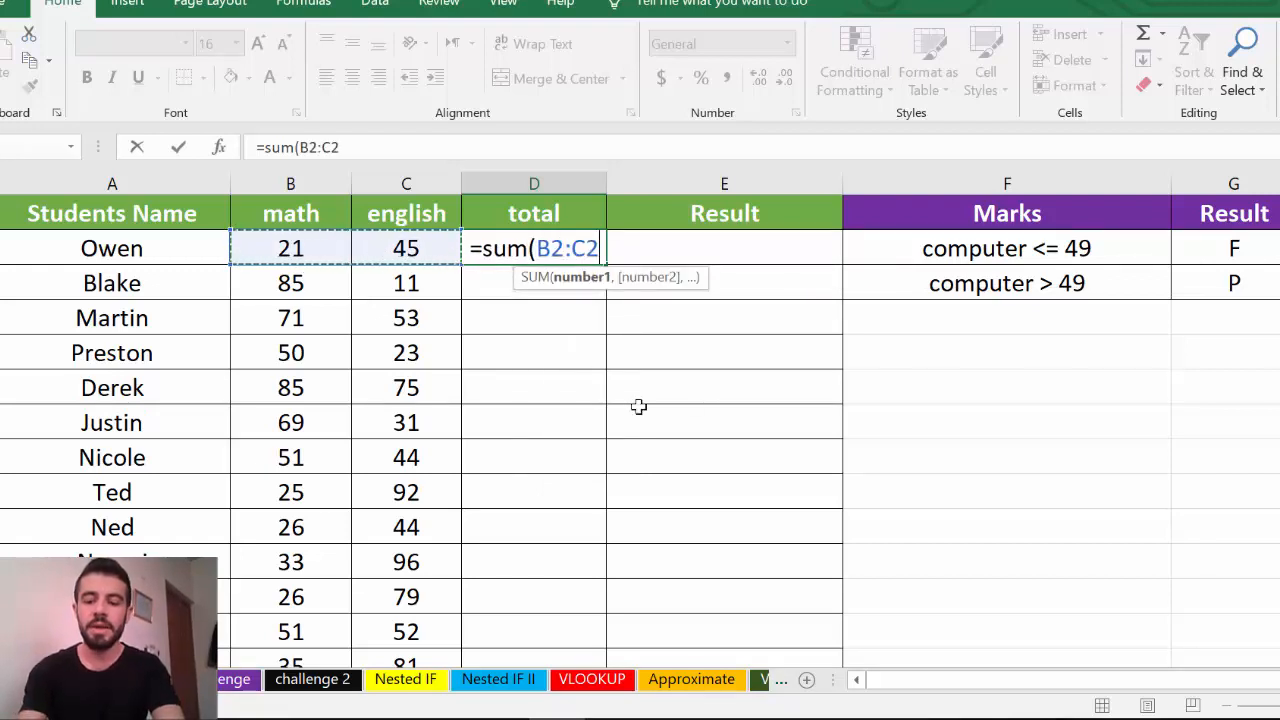
type(")")
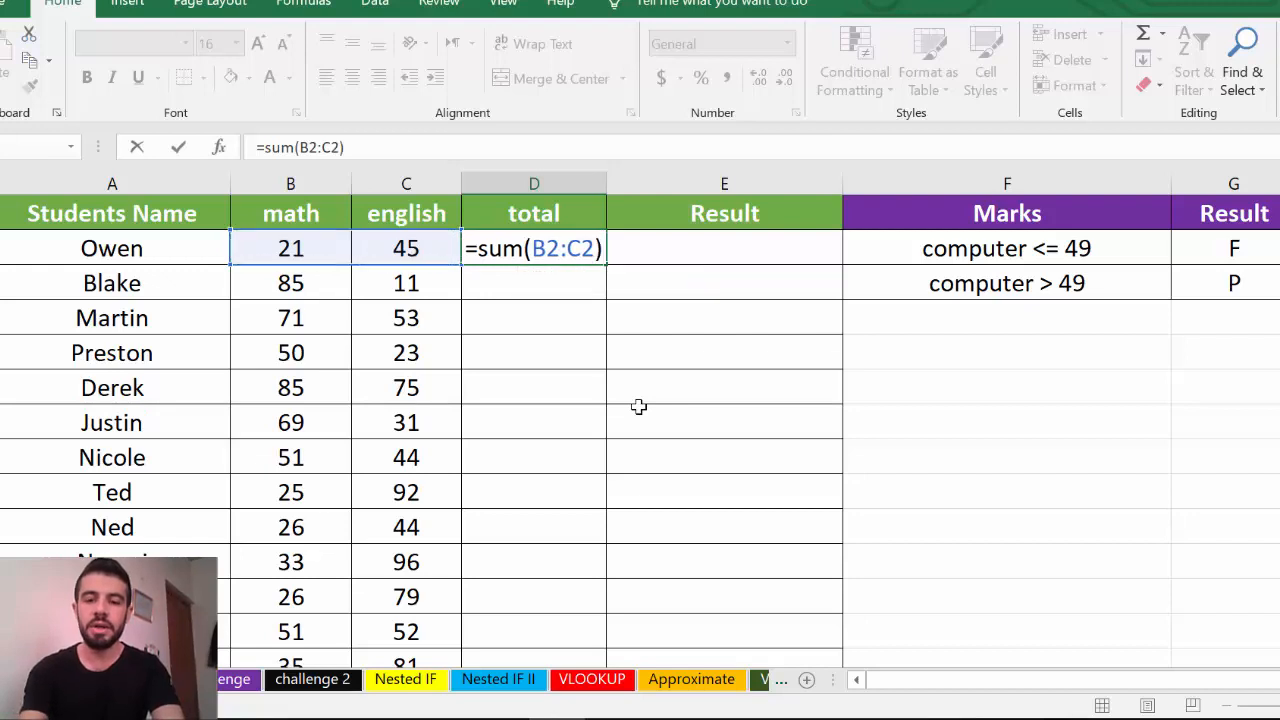
key("Return")
Copy the SUM formula from D2 down the total column for the remaining students
left_click(569, 246)
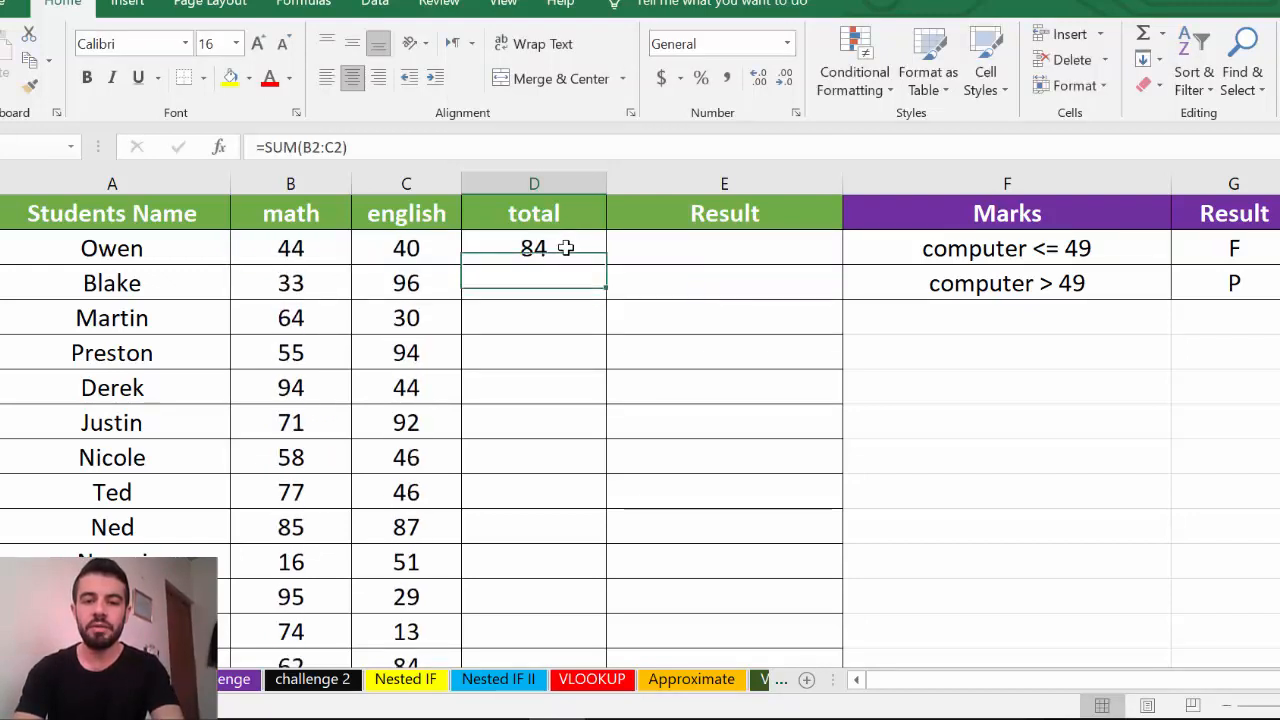
mouse_move(606, 264)
left_mouse_down()
mouse_move(578, 640)
mouse_move(580, 600)
left_mouse_up()
scroll(844, 349, "up", 1)
left_click(766, 251)
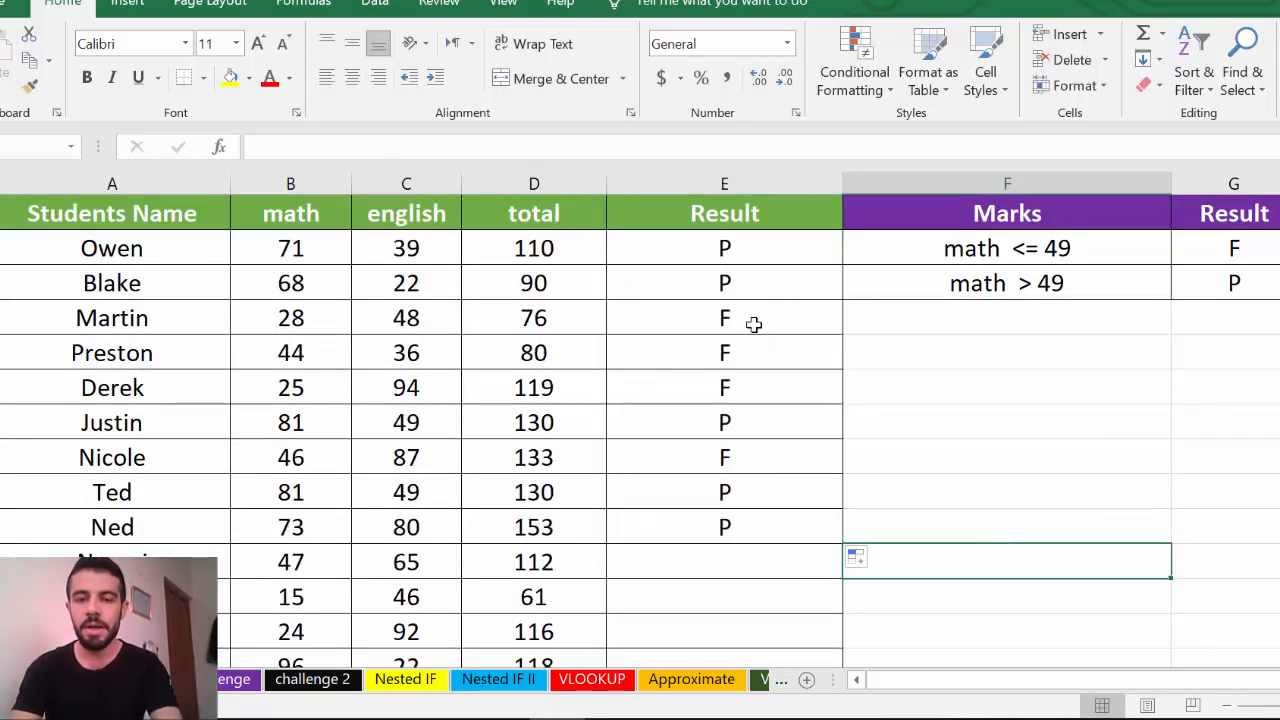
Clear all student entries in the total and Result columns, keeping the headers
left_click_drag(580, 251, 734, 663)
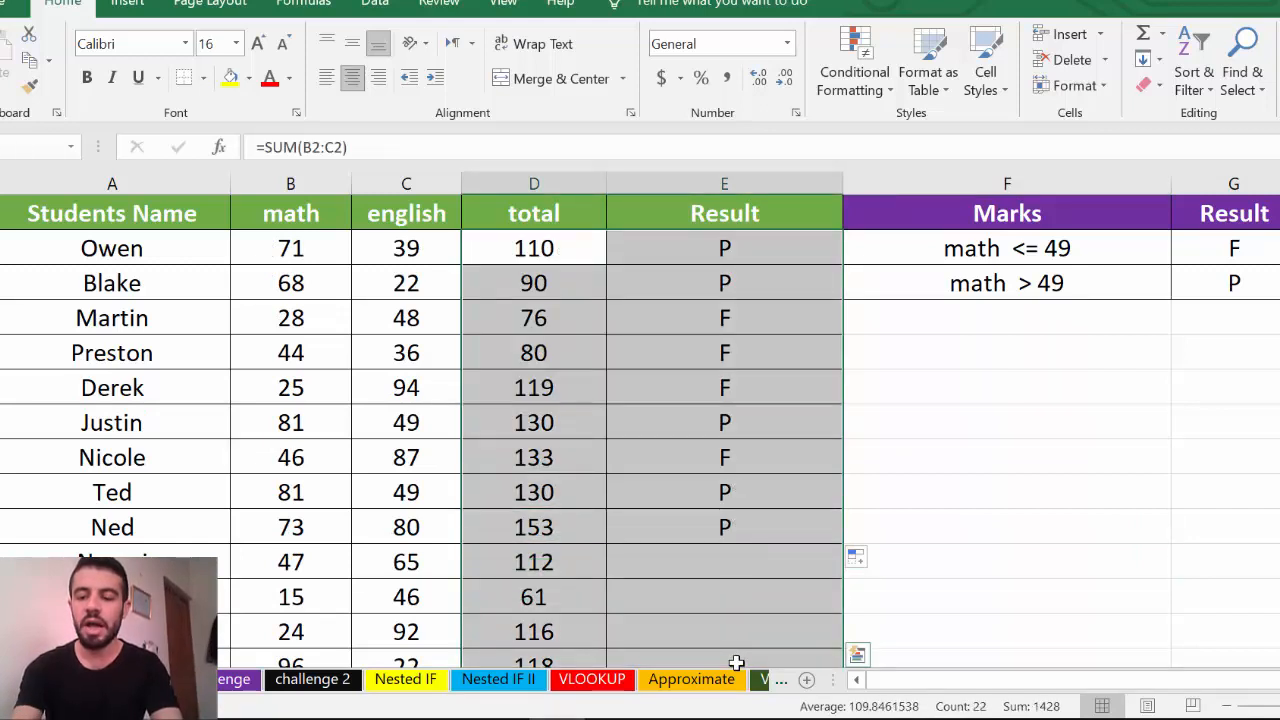
key("Delete")
left_click(717, 561)
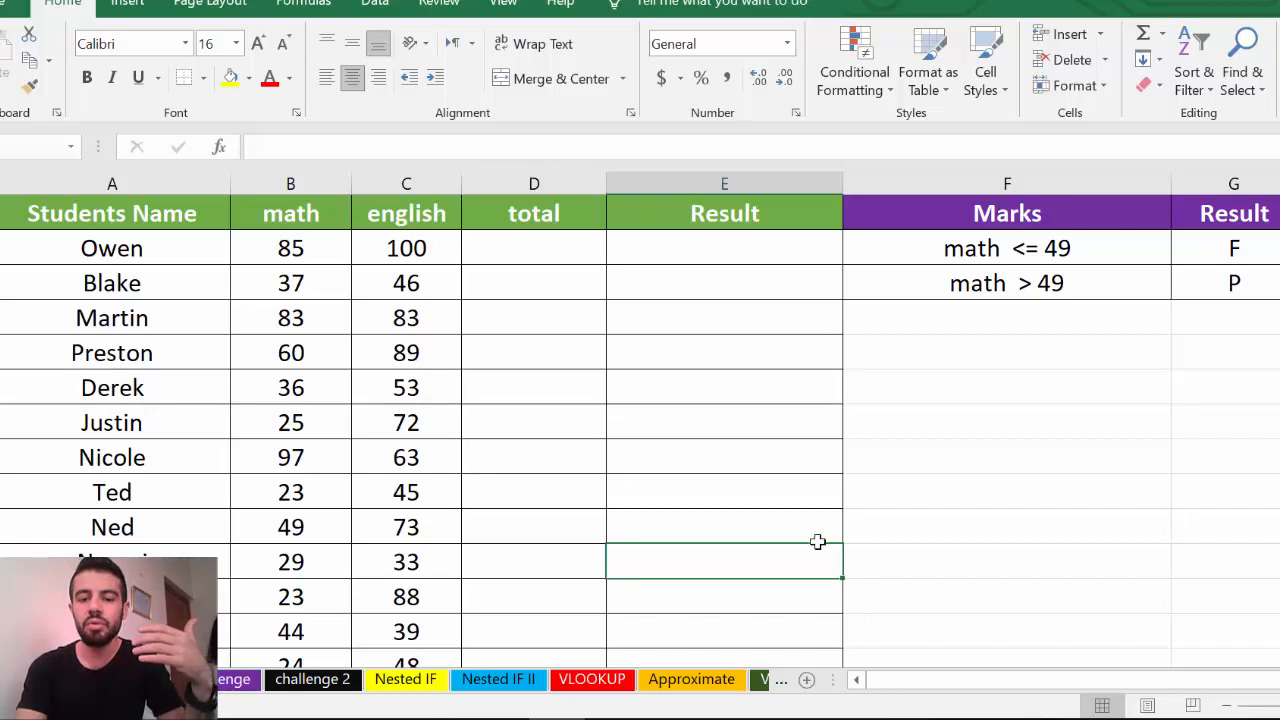
Open Insert Function for cell E11 and view the descriptions of the SUM and IF functions
left_click(614, 719)
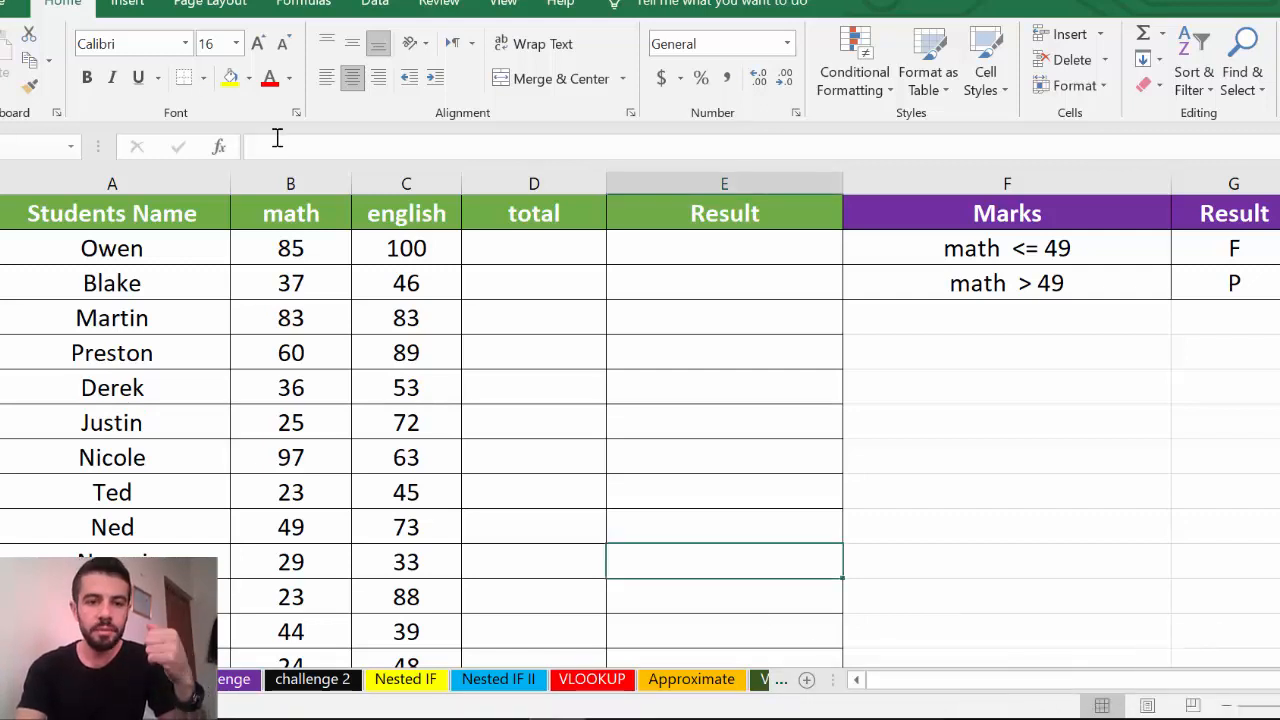
left_click(220, 149)
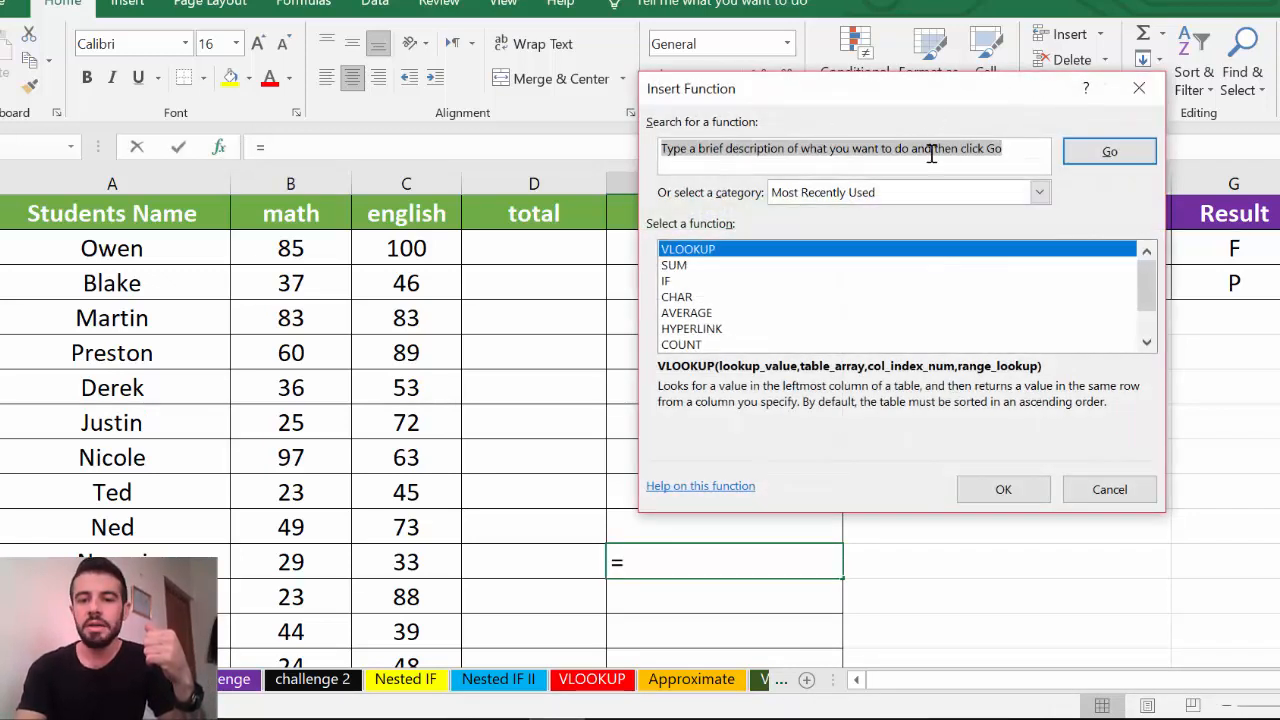
left_click(695, 266)
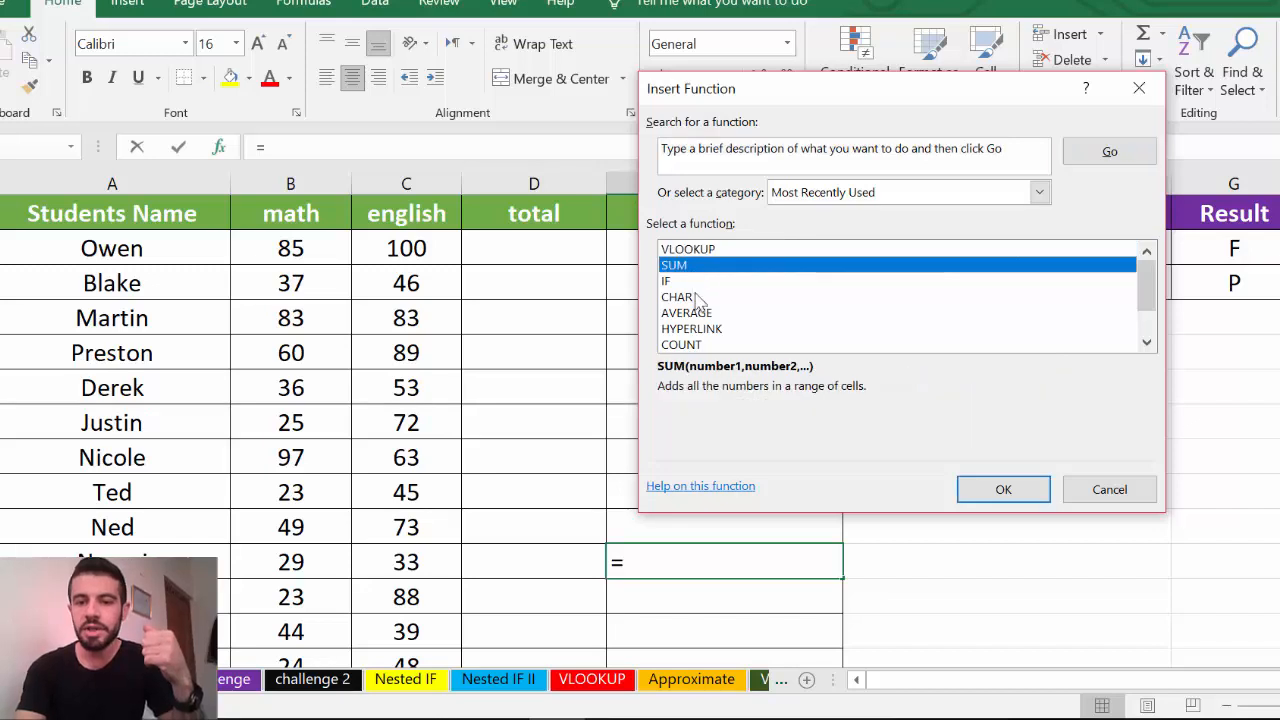
left_click(693, 281)
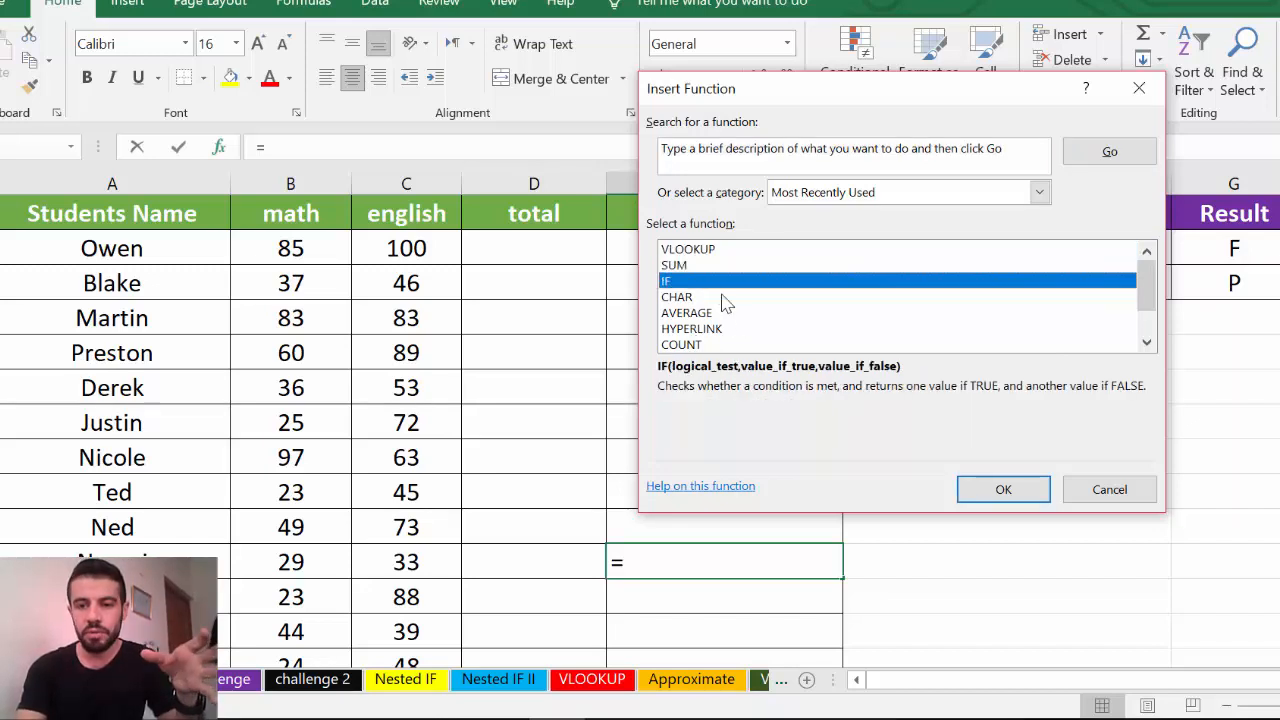
Search the function library for "average"
left_click(993, 160)
key("ctrl+a")
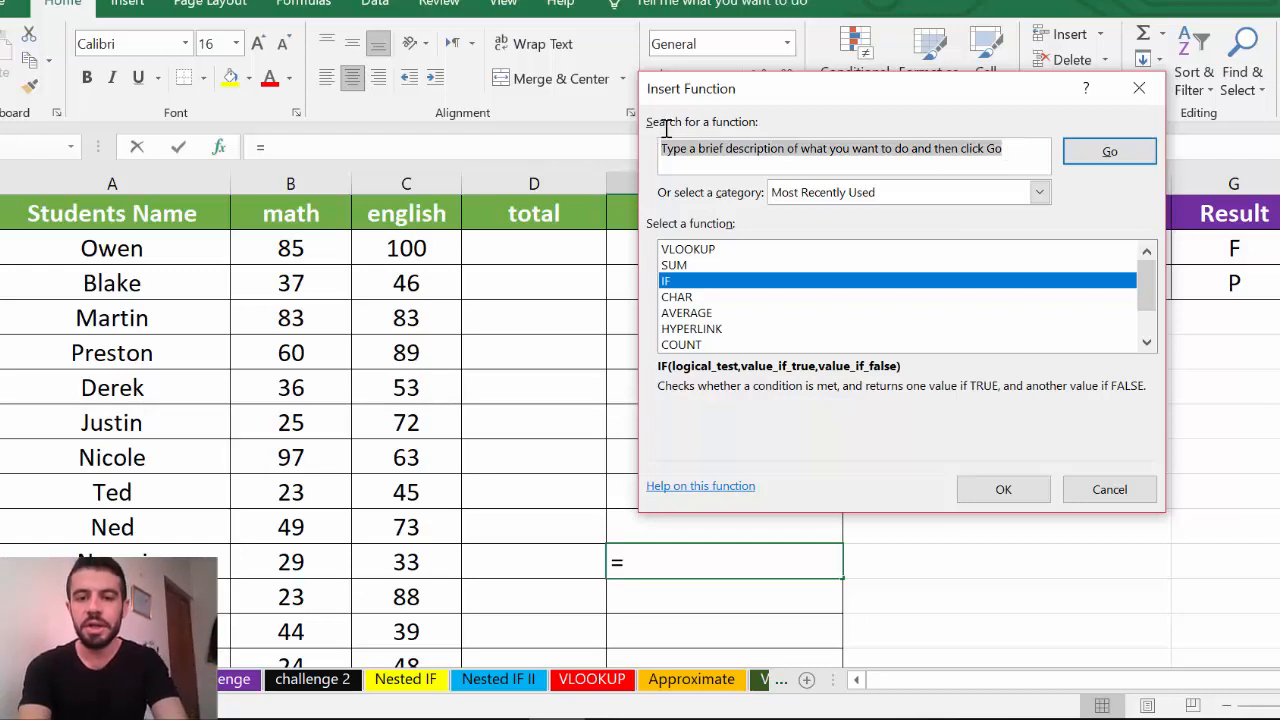
type("average")
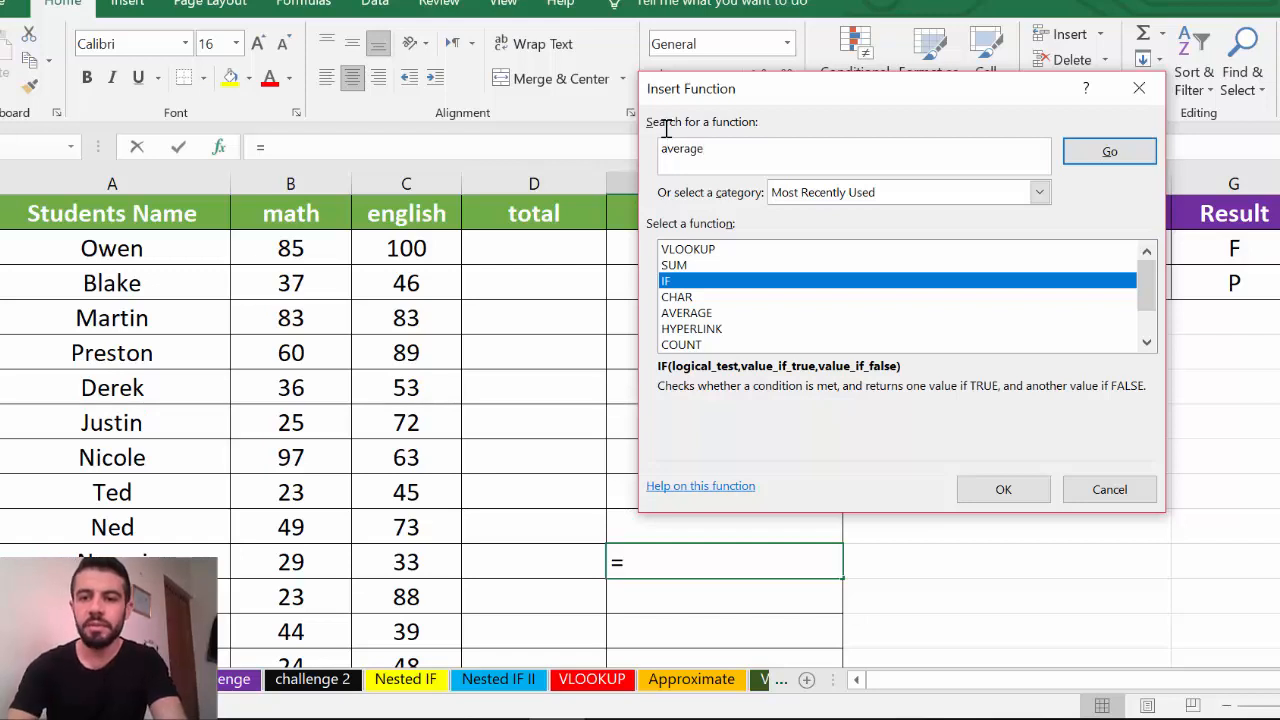
left_click(1127, 150)
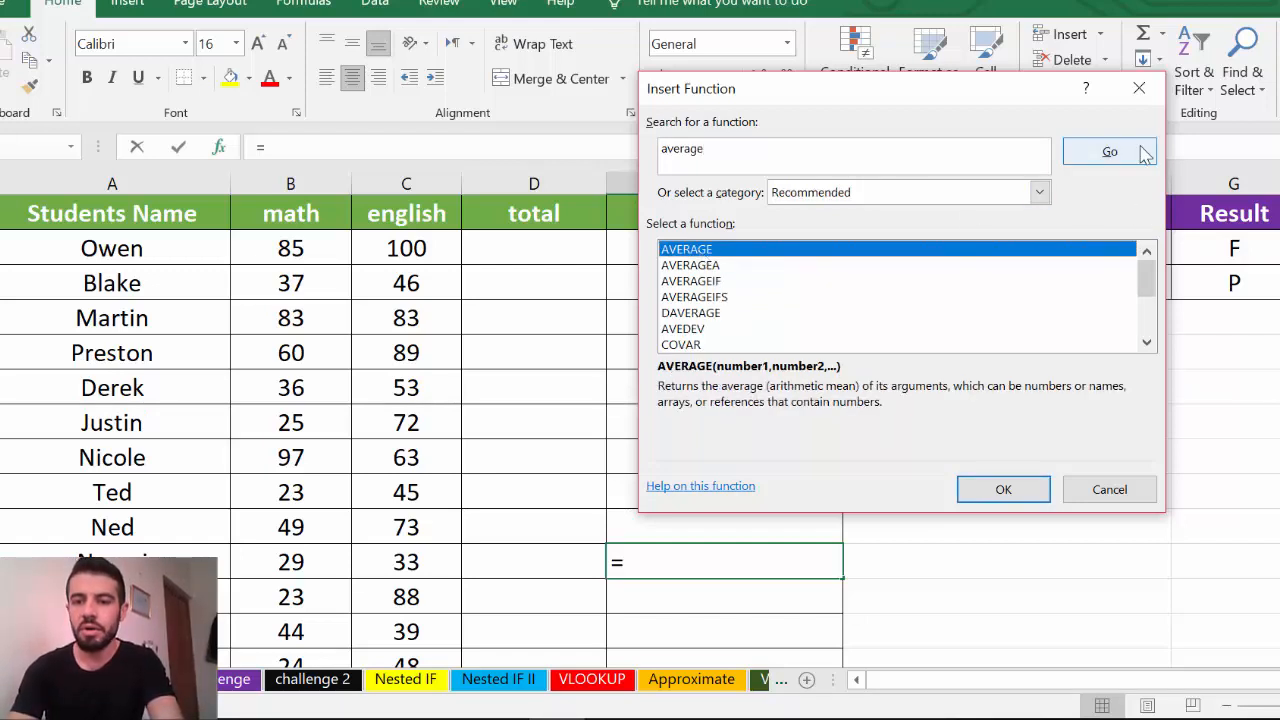
Browse the functions in the All category and through the end of the Lookup & Reference category
left_click(1041, 194)
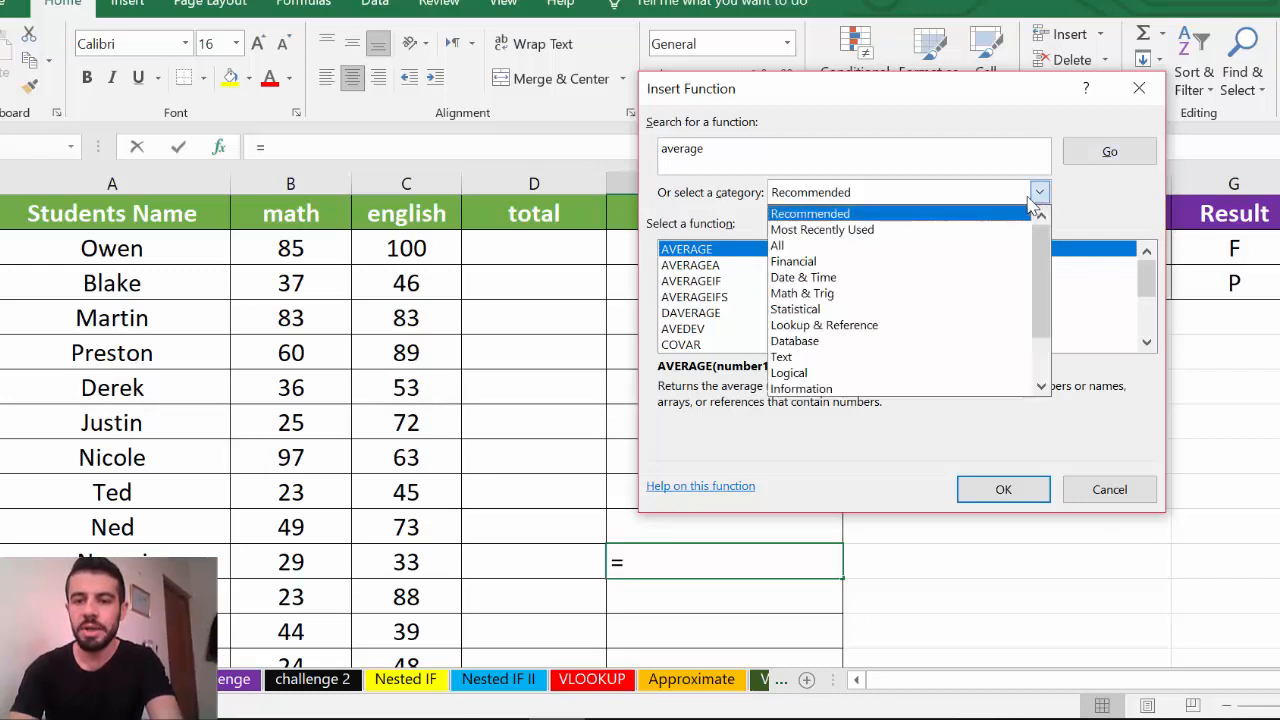
left_click(858, 246)
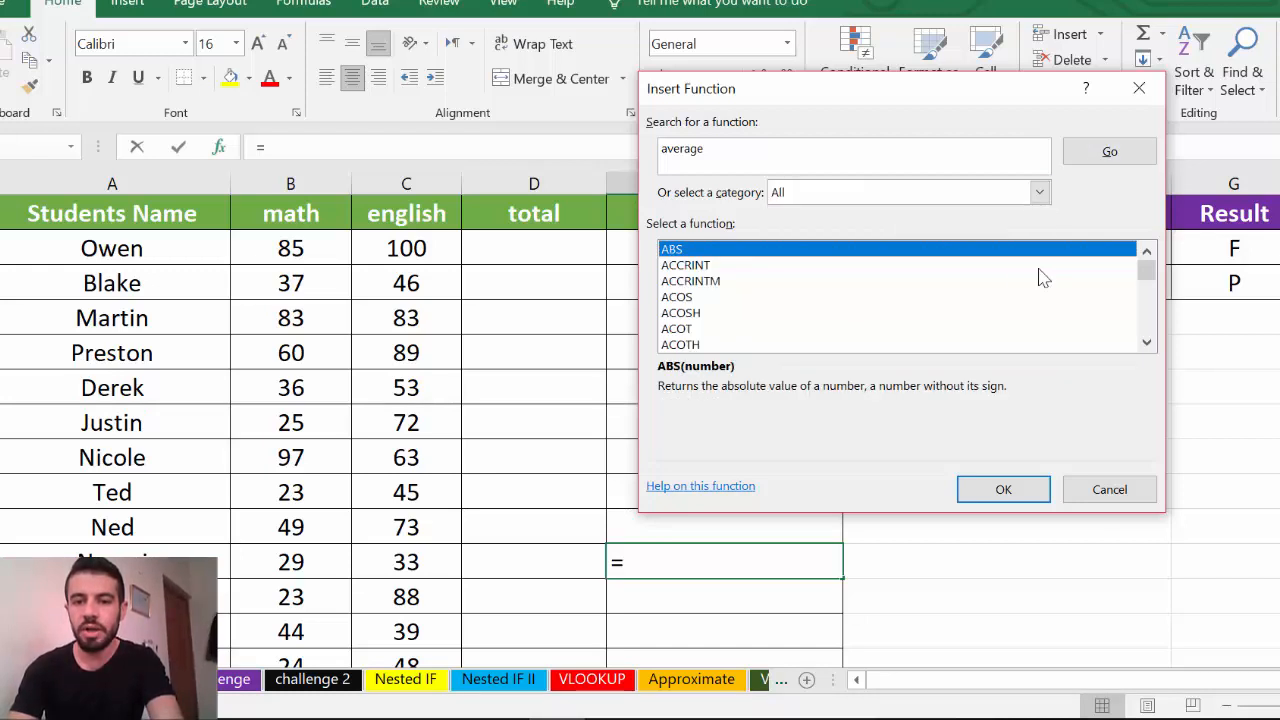
left_click(1040, 192)
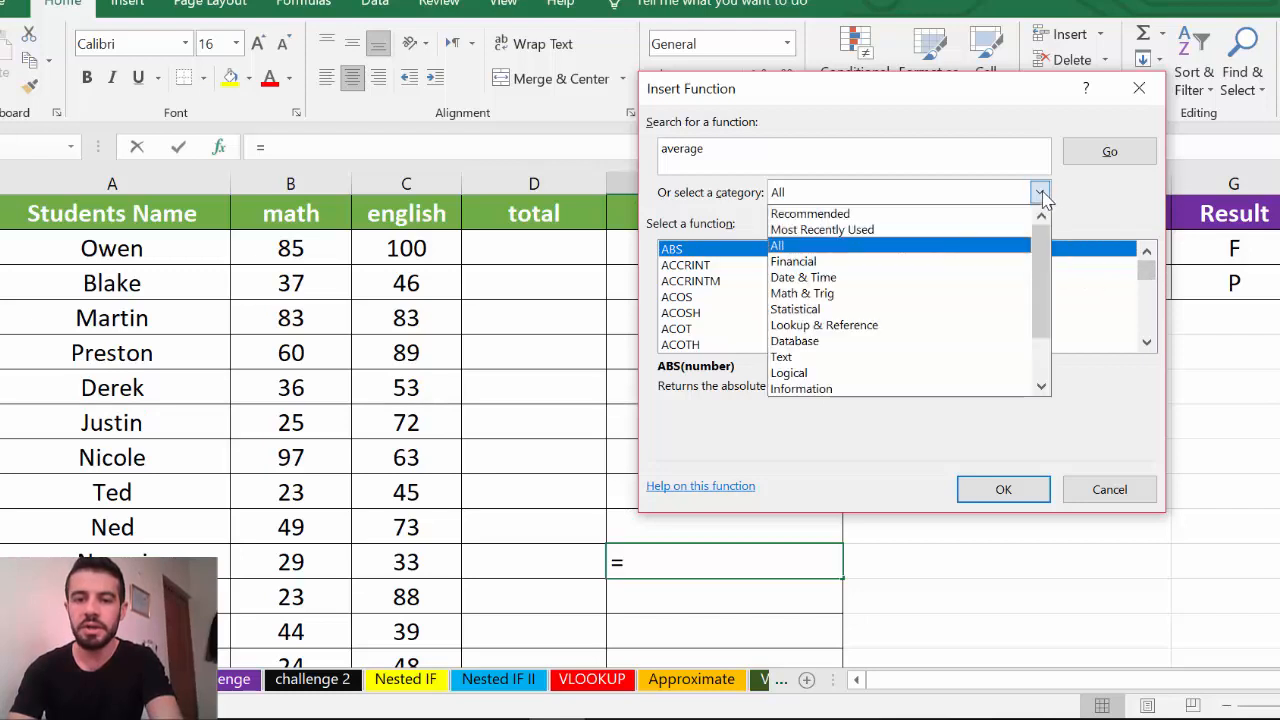
left_click(848, 326)
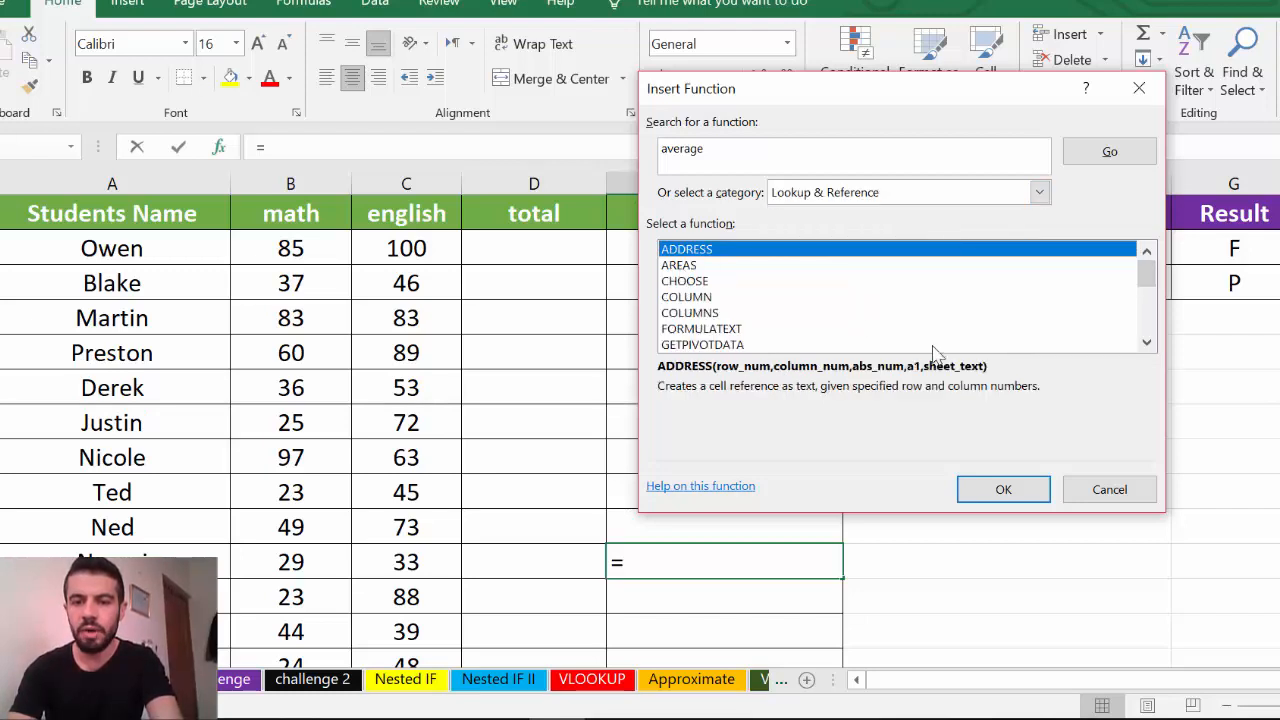
left_click_drag(1147, 272, 1147, 320)
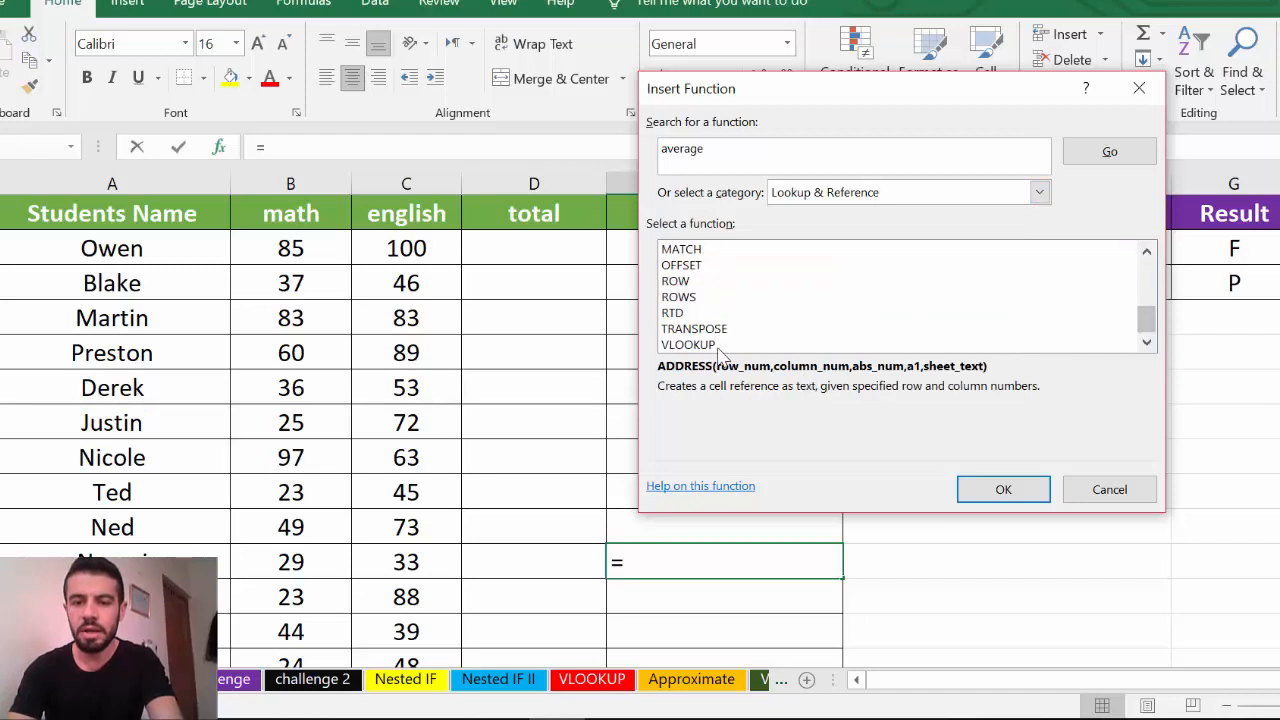
Look through the Recommended functions for average, including AVERAGEA and DAVERAGE, and close Insert Function without inserting anything
left_click(1040, 192)
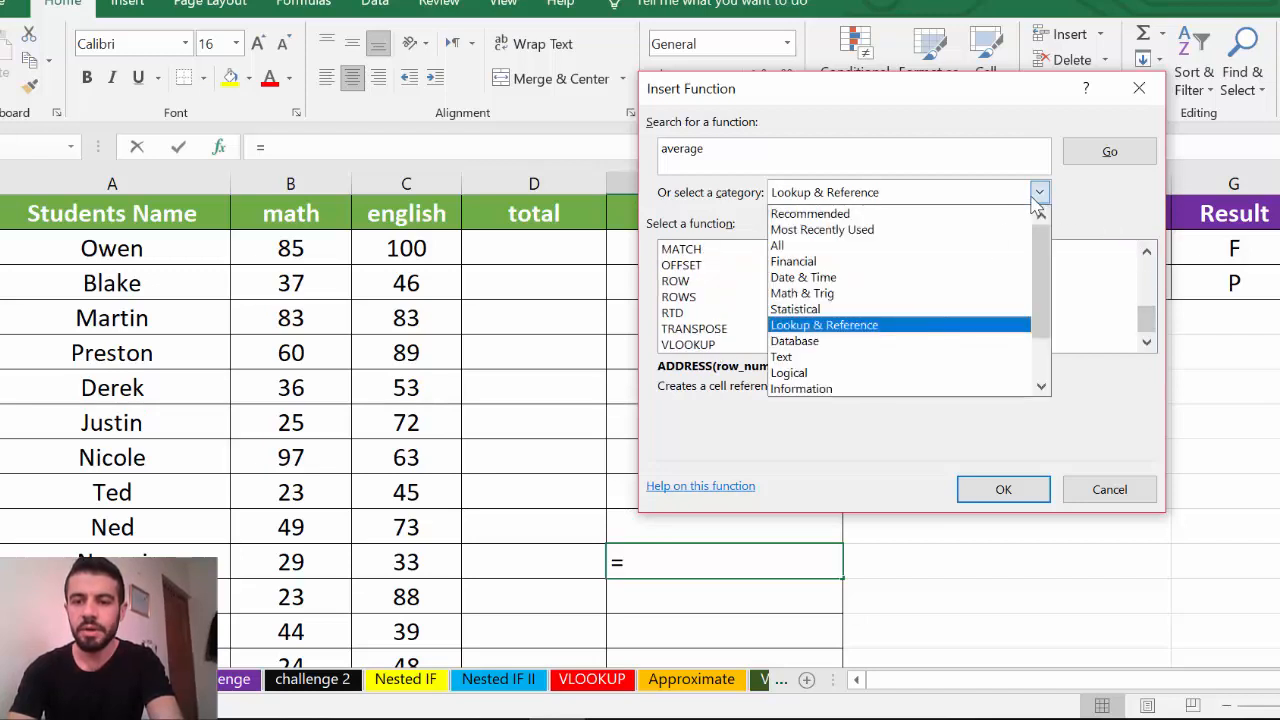
left_click(826, 220)
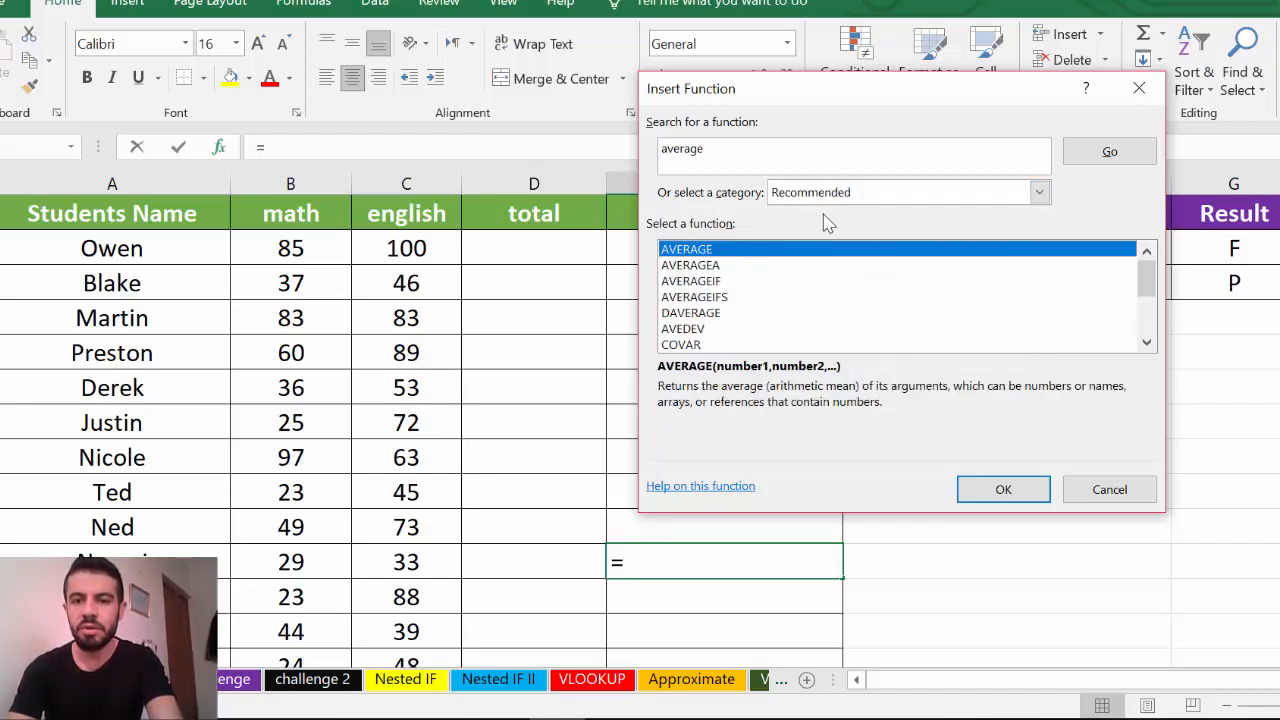
left_click(683, 266)
left_click(700, 312)
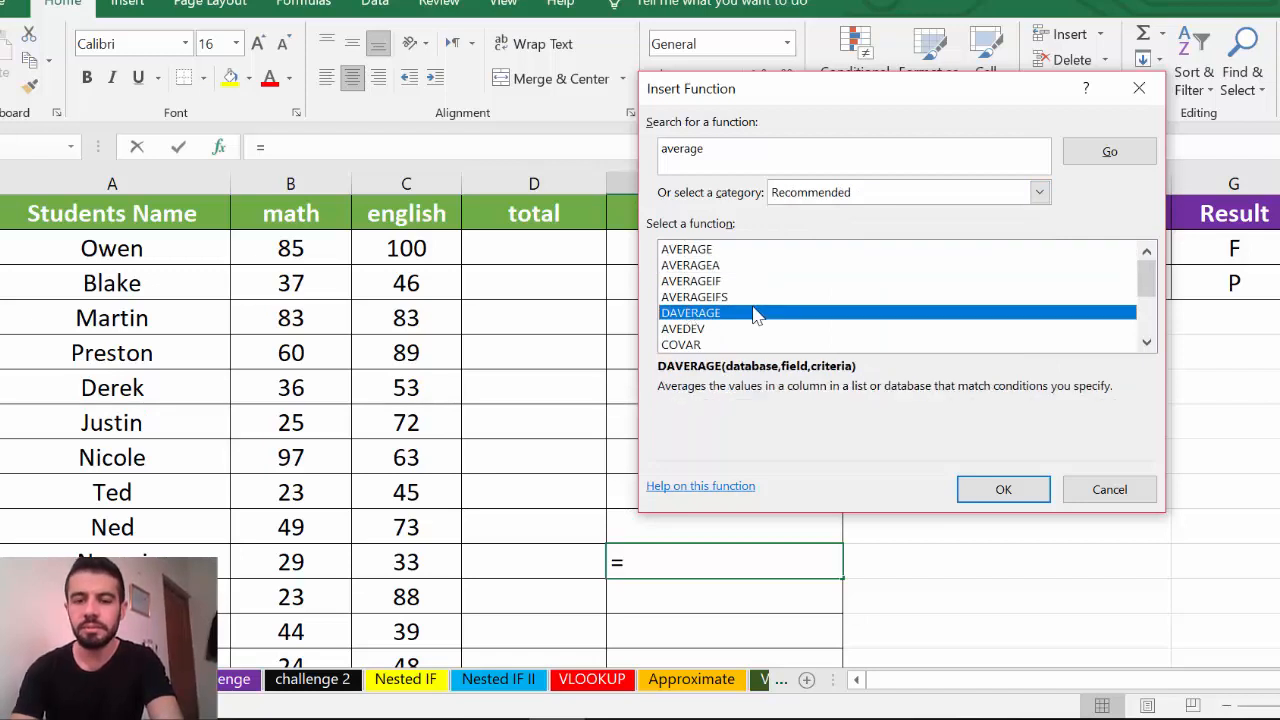
key("Down")
key("Down")
key("Down")
key("Down")
key("Down")
key("Down")
key("Down")
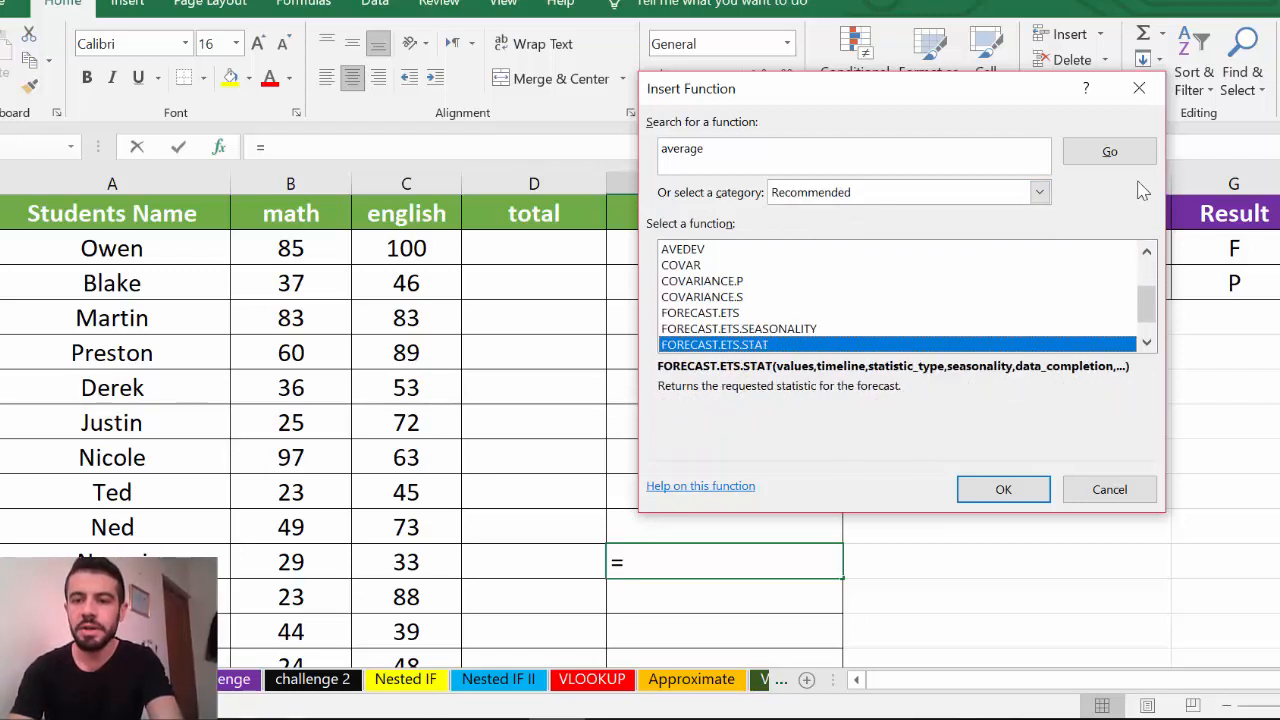
left_click(1040, 193)
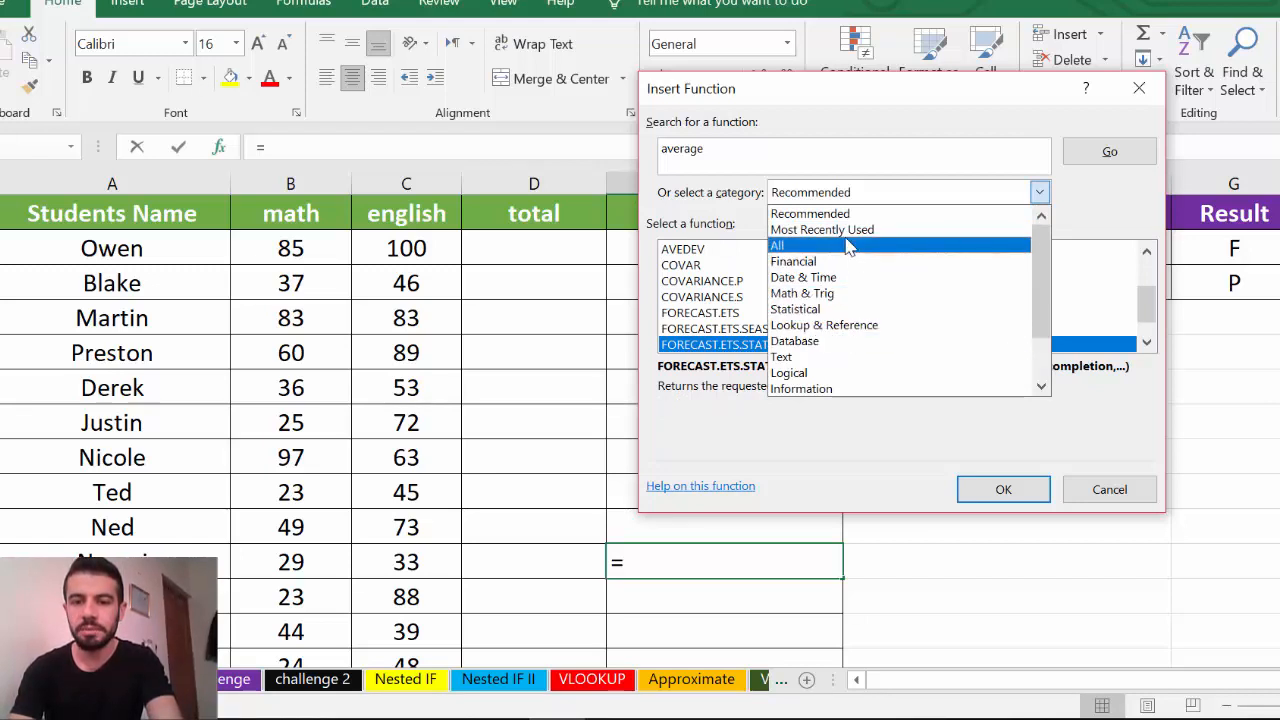
left_click(1095, 314)
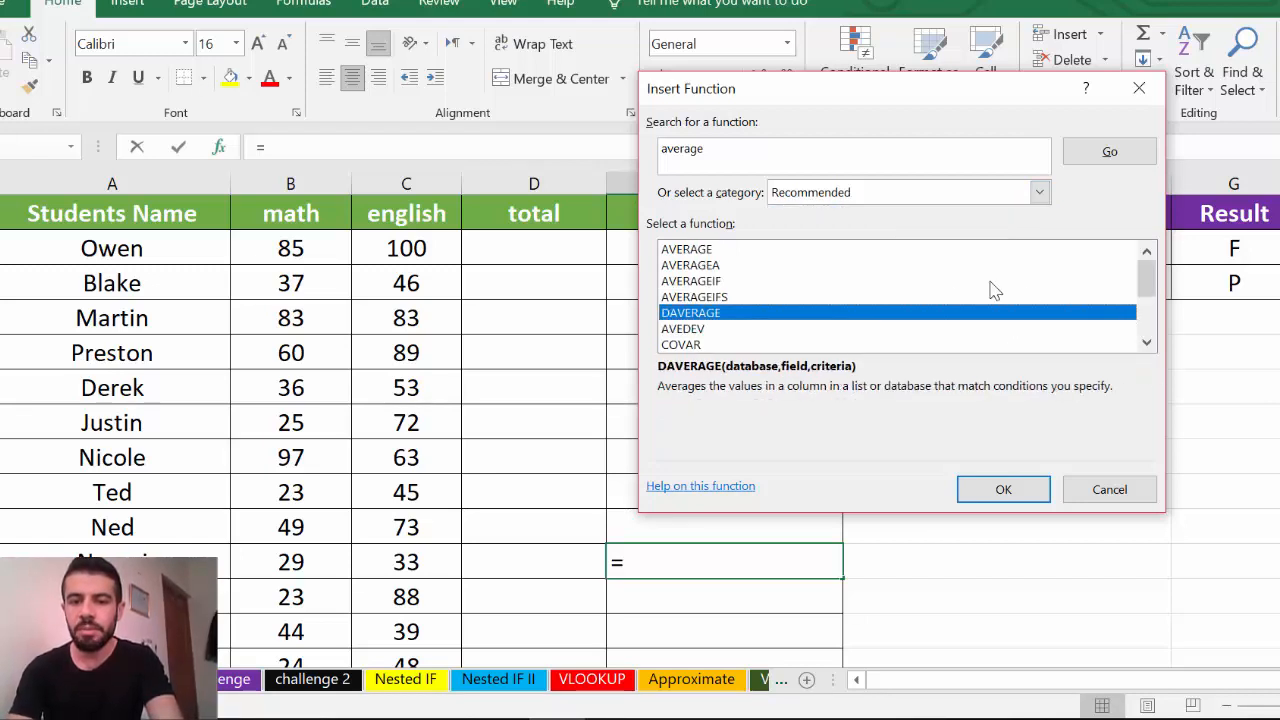
left_click(1139, 88)
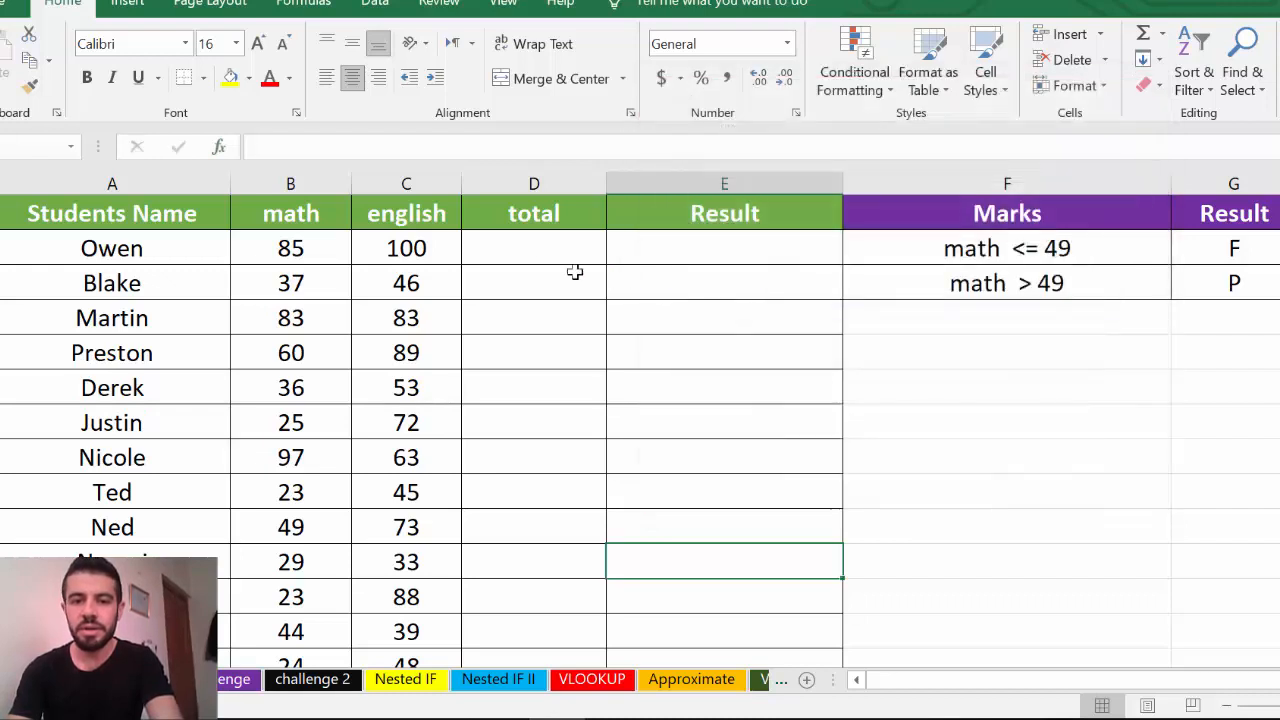
Insert a SUM function in total cell D2 with B2 as Number1 and C2 as Number2
left_click(516, 256)
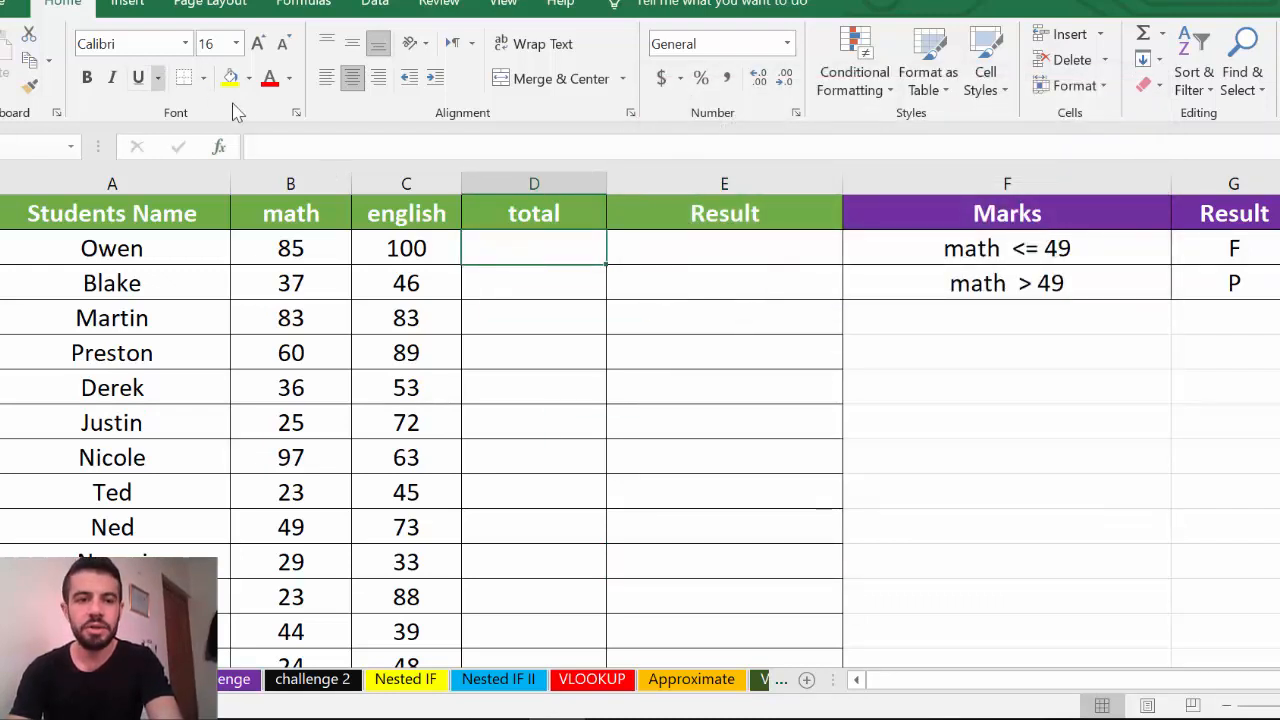
left_click(220, 148)
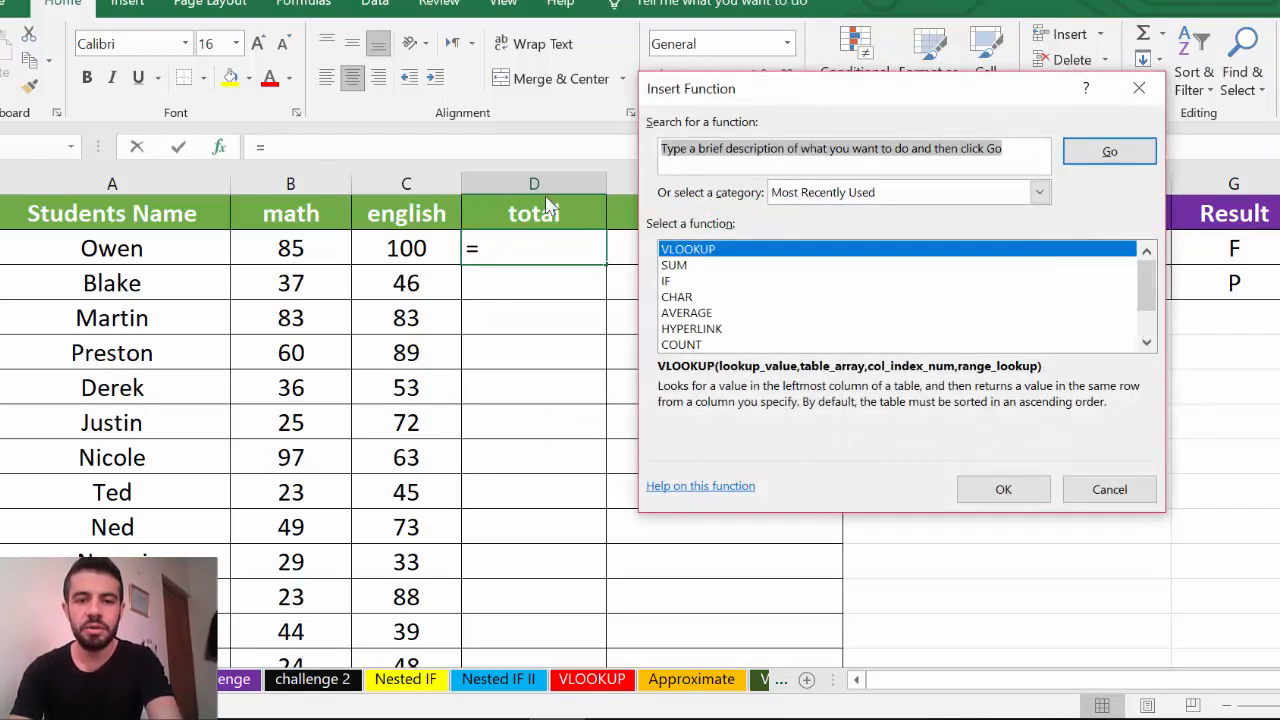
left_click(686, 266)
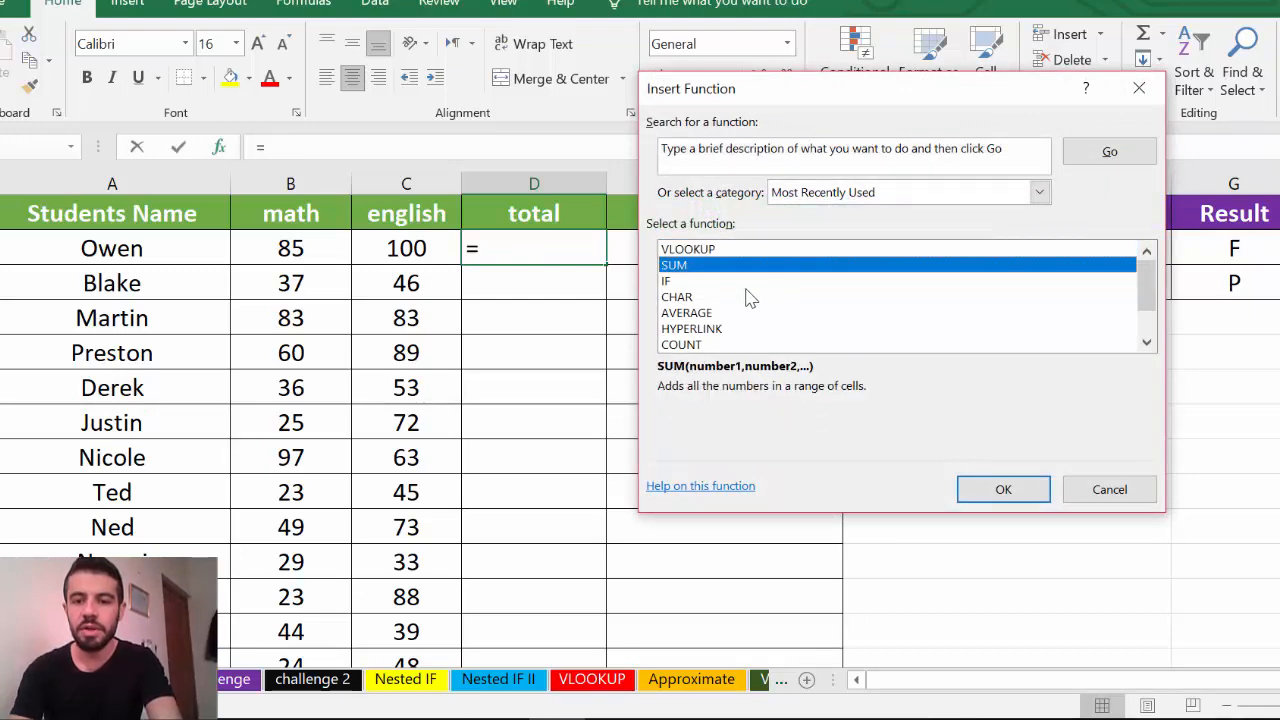
left_click(1005, 489)
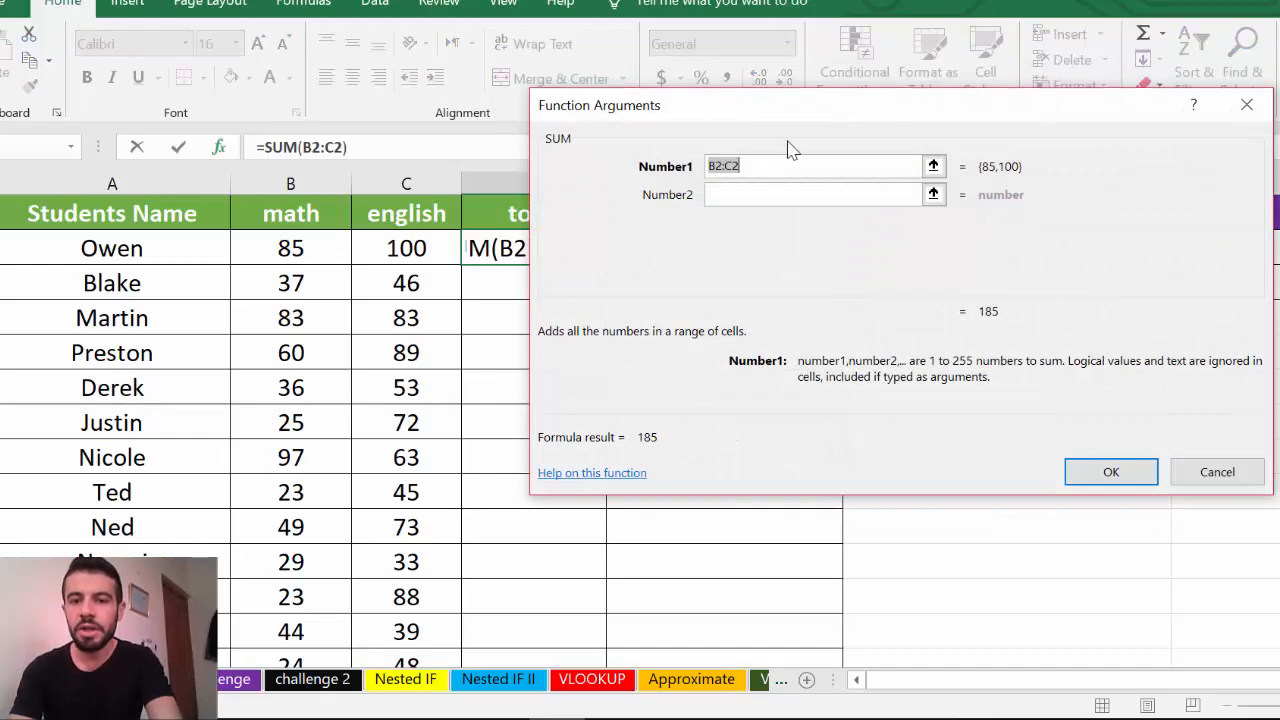
left_click_drag(786, 112, 866, 178)
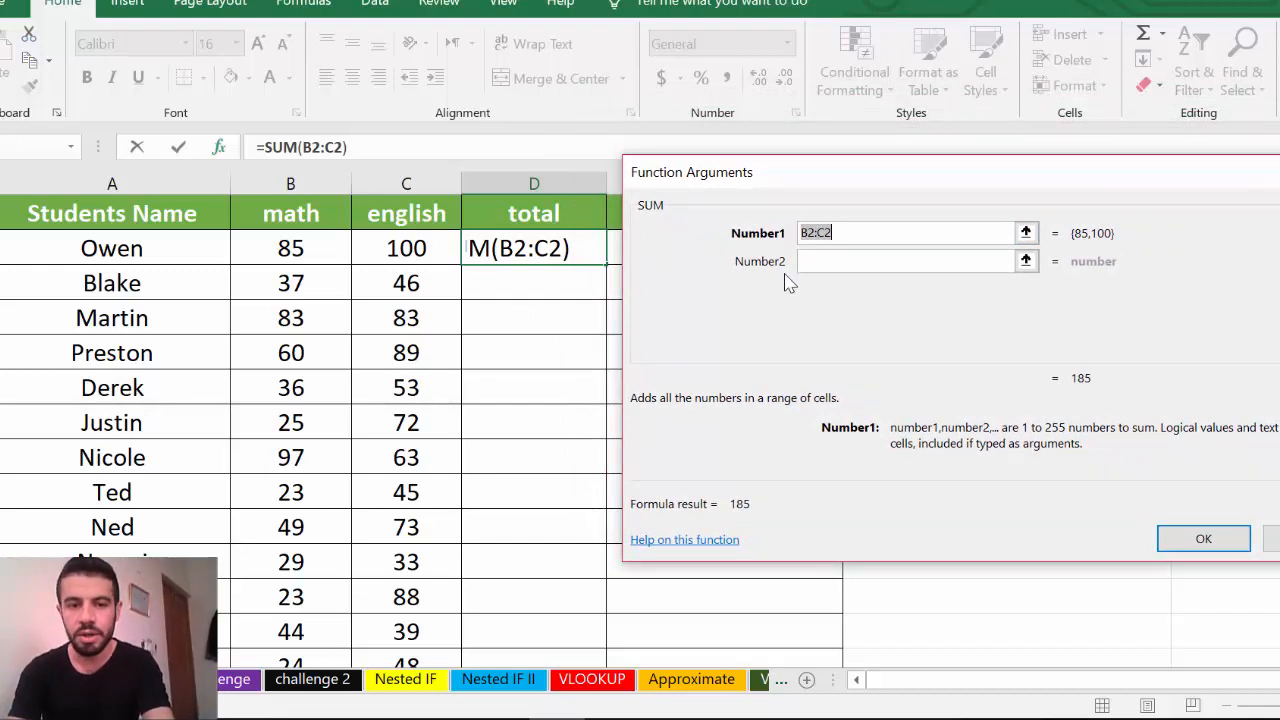
left_click(268, 248)
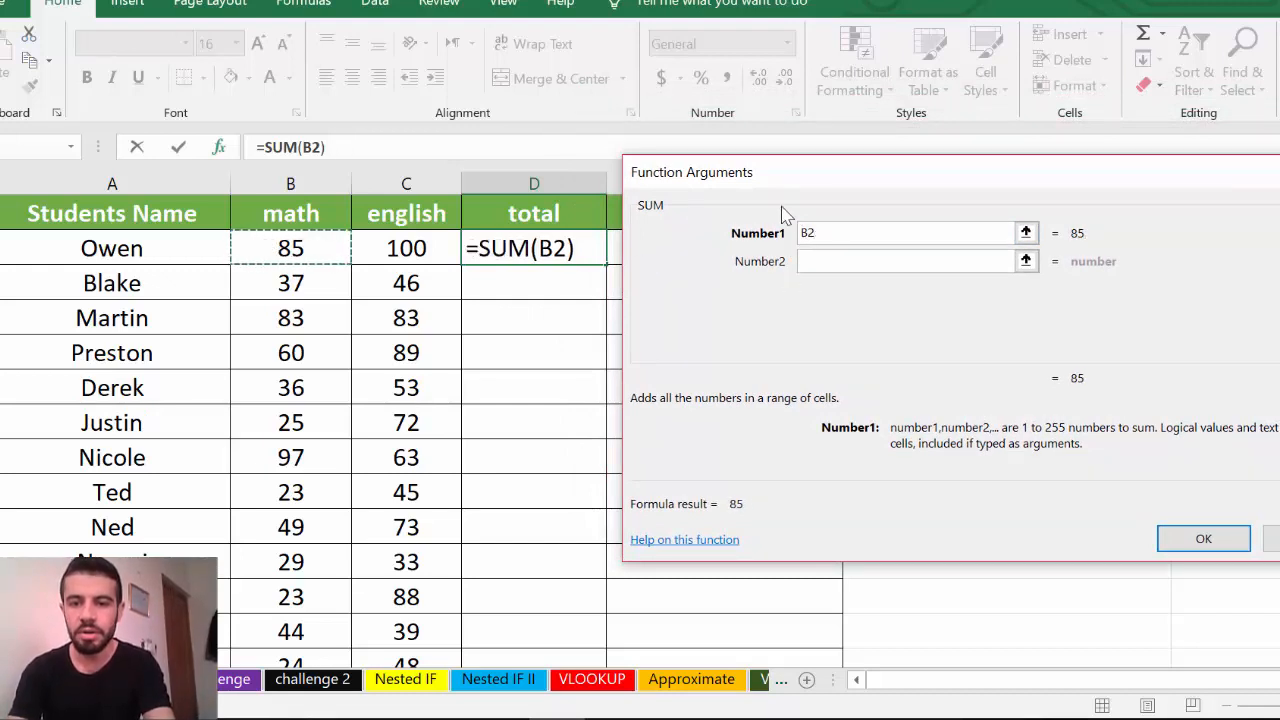
left_click(840, 262)
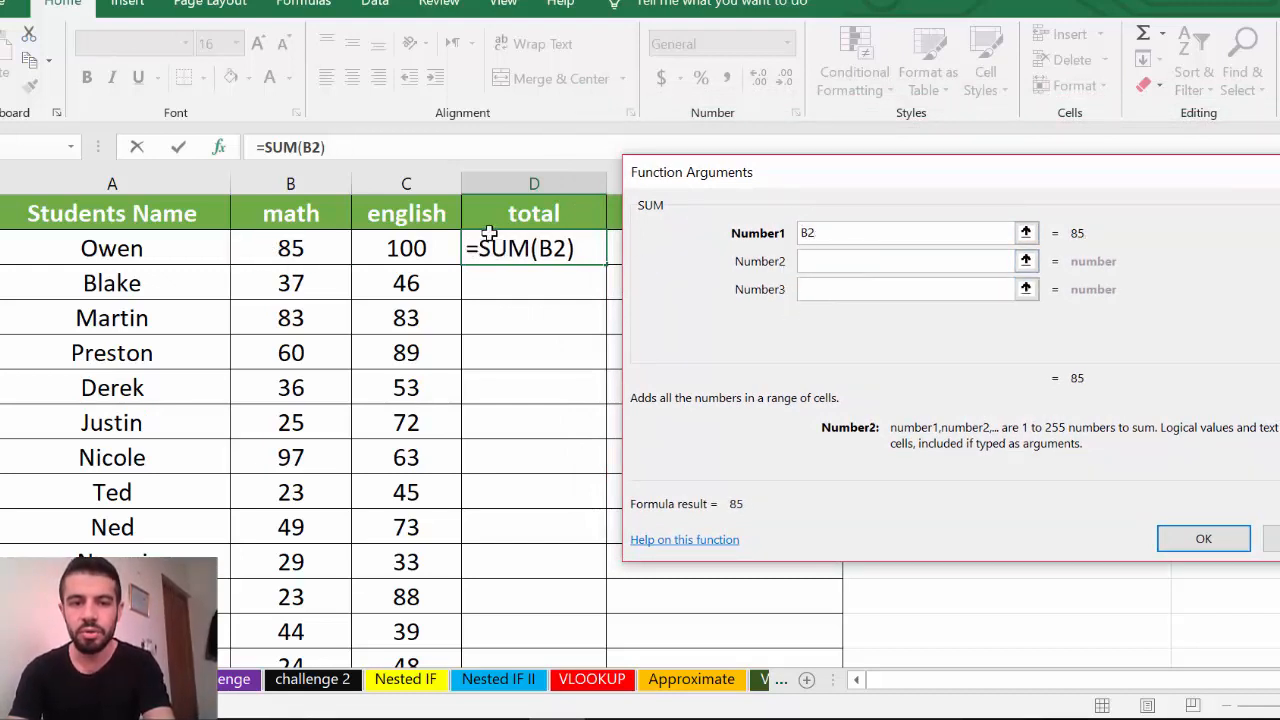
left_click(415, 248)
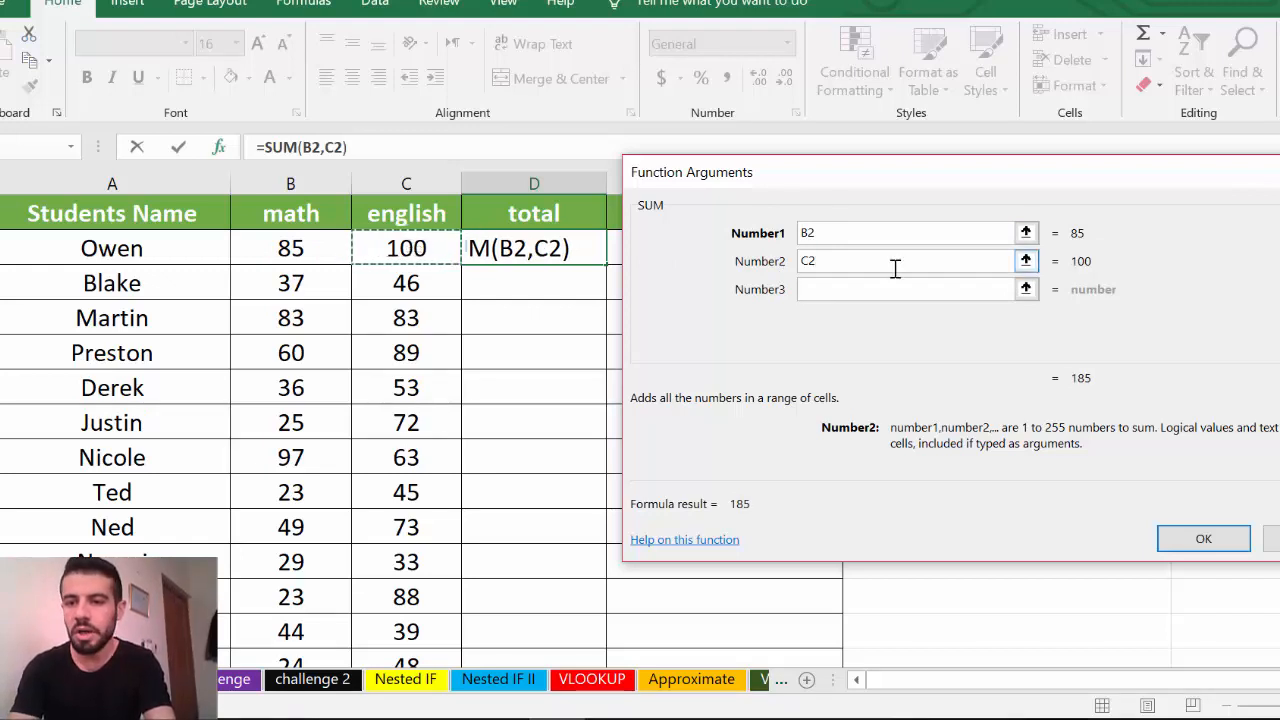
left_click(1203, 540)
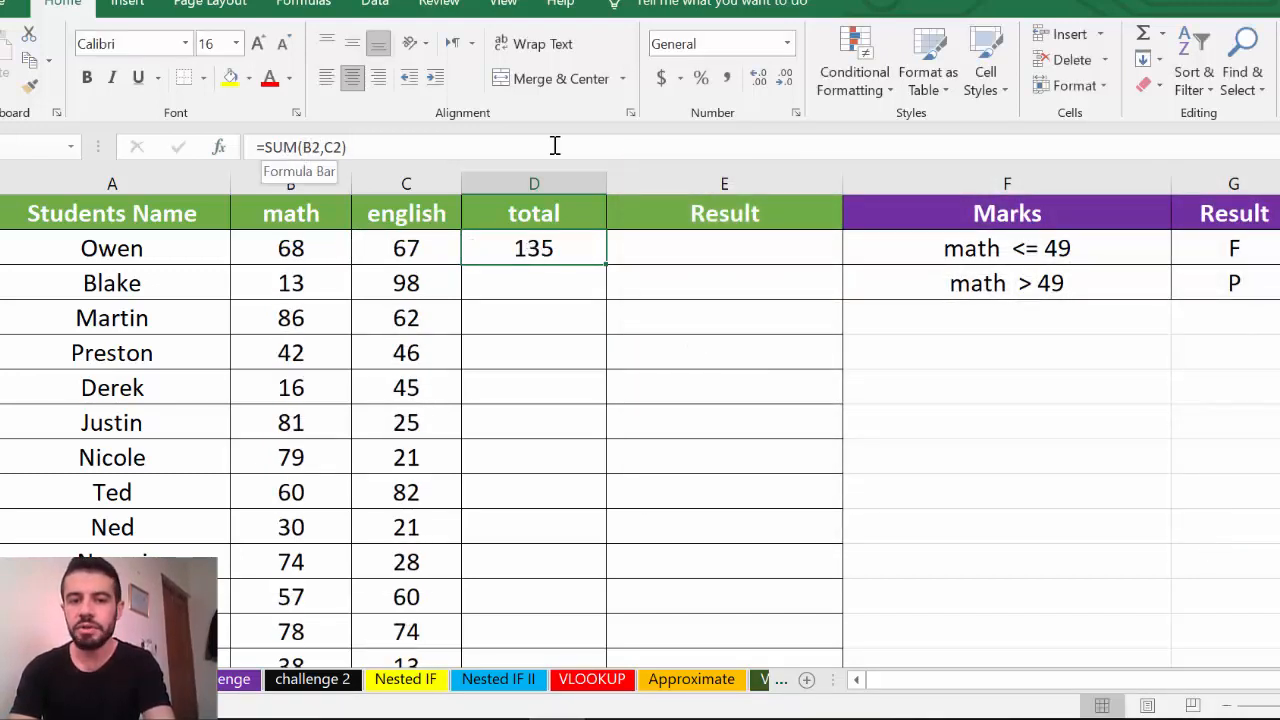
Clear the SUM formula from total cell D2
double_click(583, 245)
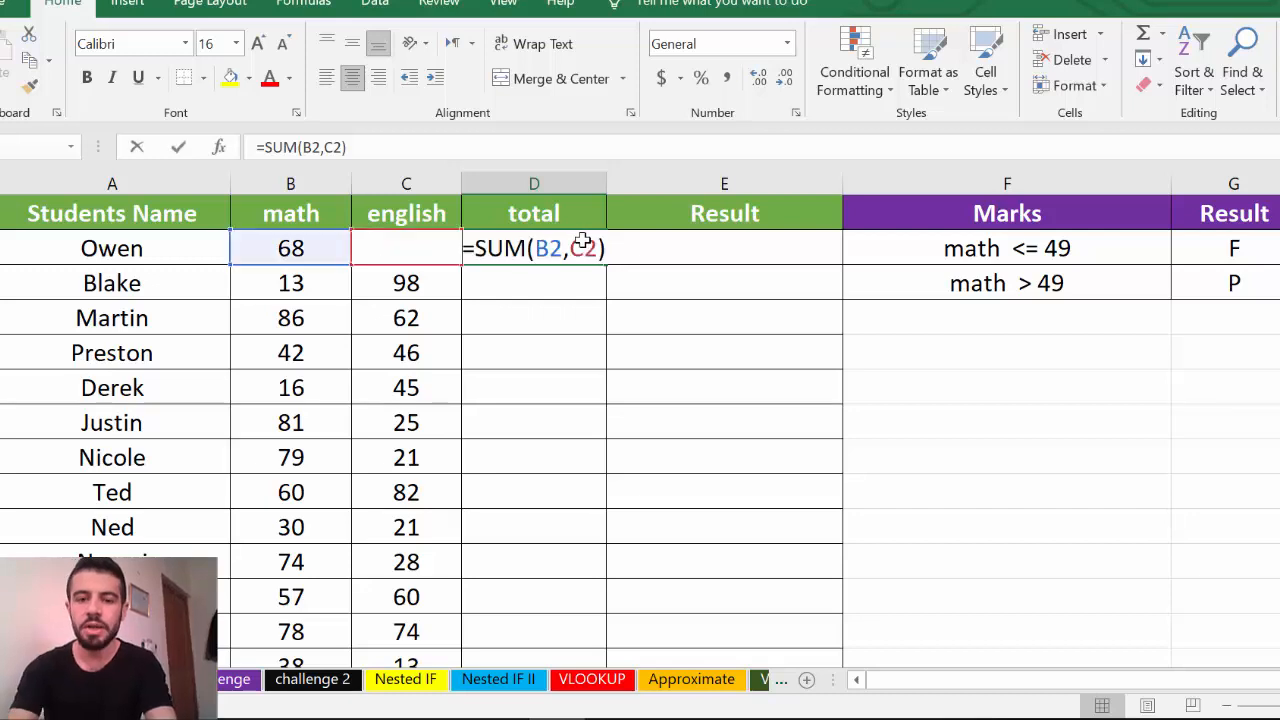
key("BackSpace")
key("BackSpace")
key("BackSpace")
key("BackSpace")
key("BackSpace")
key("BackSpace")
key("BackSpace")
key("BackSpace")
key("BackSpace")
key("BackSpace")
key("BackSpace")
left_click(538, 374)
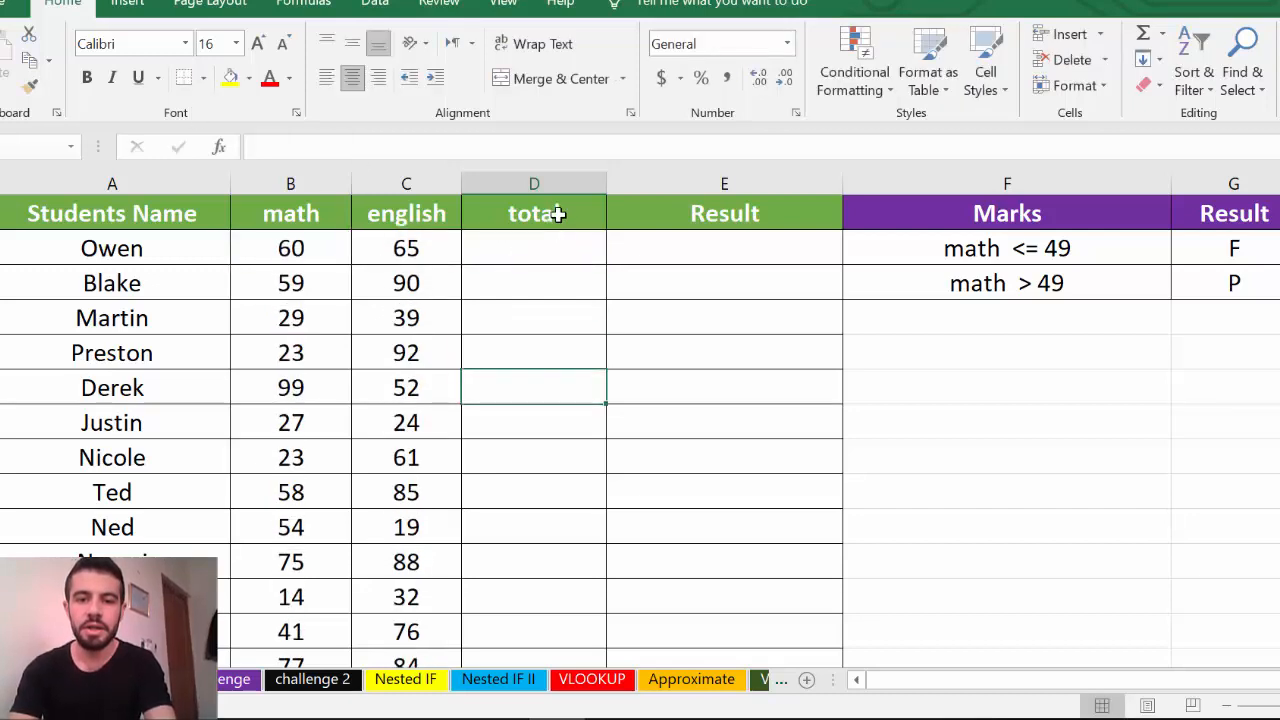
Open the function arguments for AVERAGE in total cell D2 using Insert Function
left_click(557, 245)
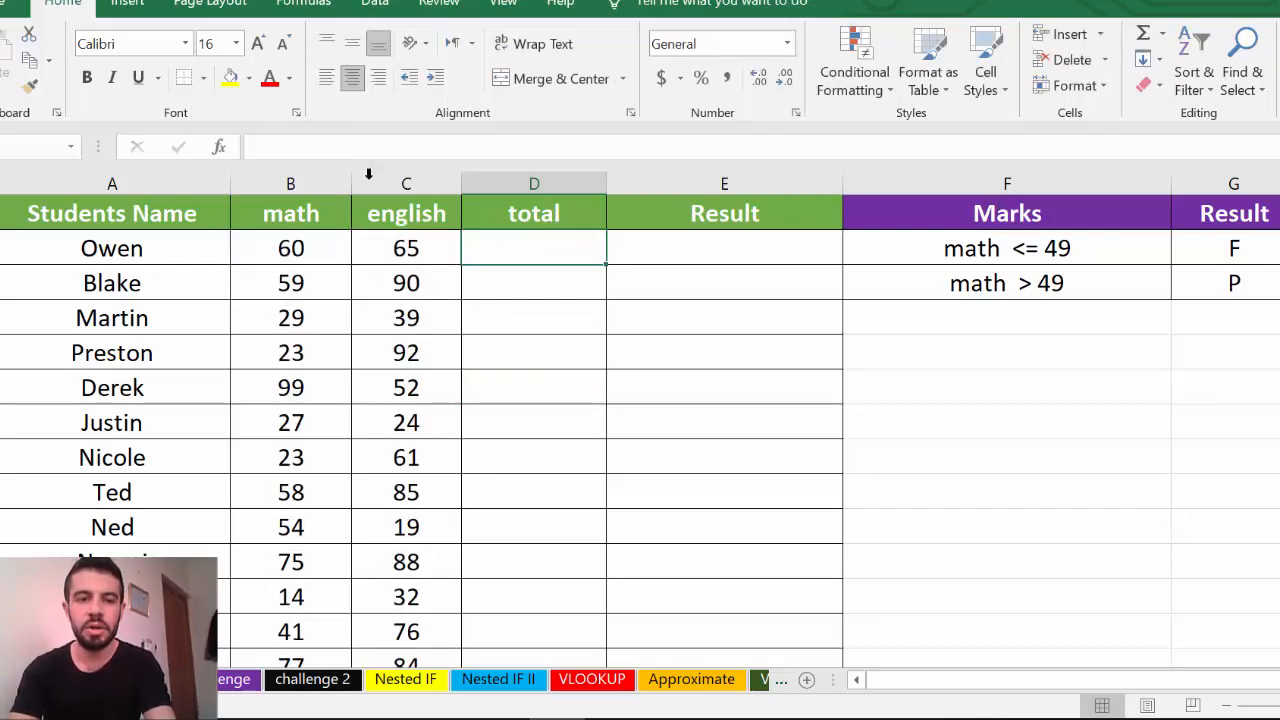
left_click(218, 148)
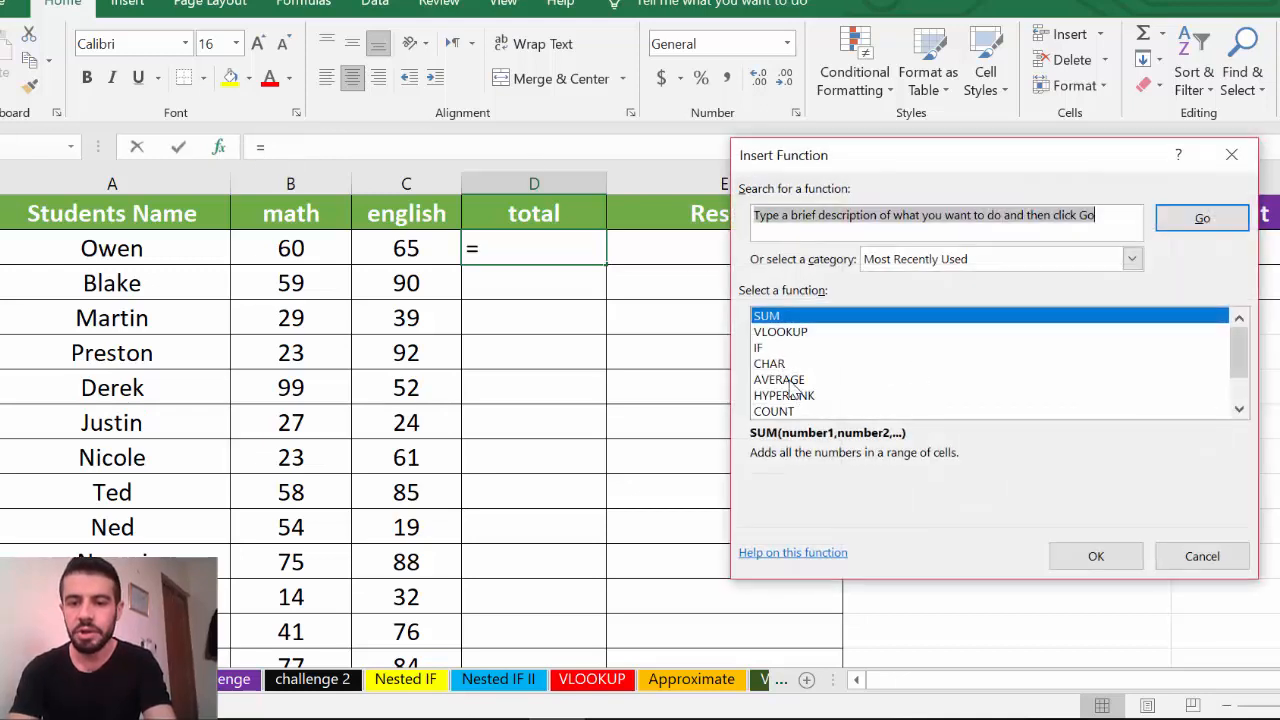
left_click(790, 382)
left_click(1106, 564)
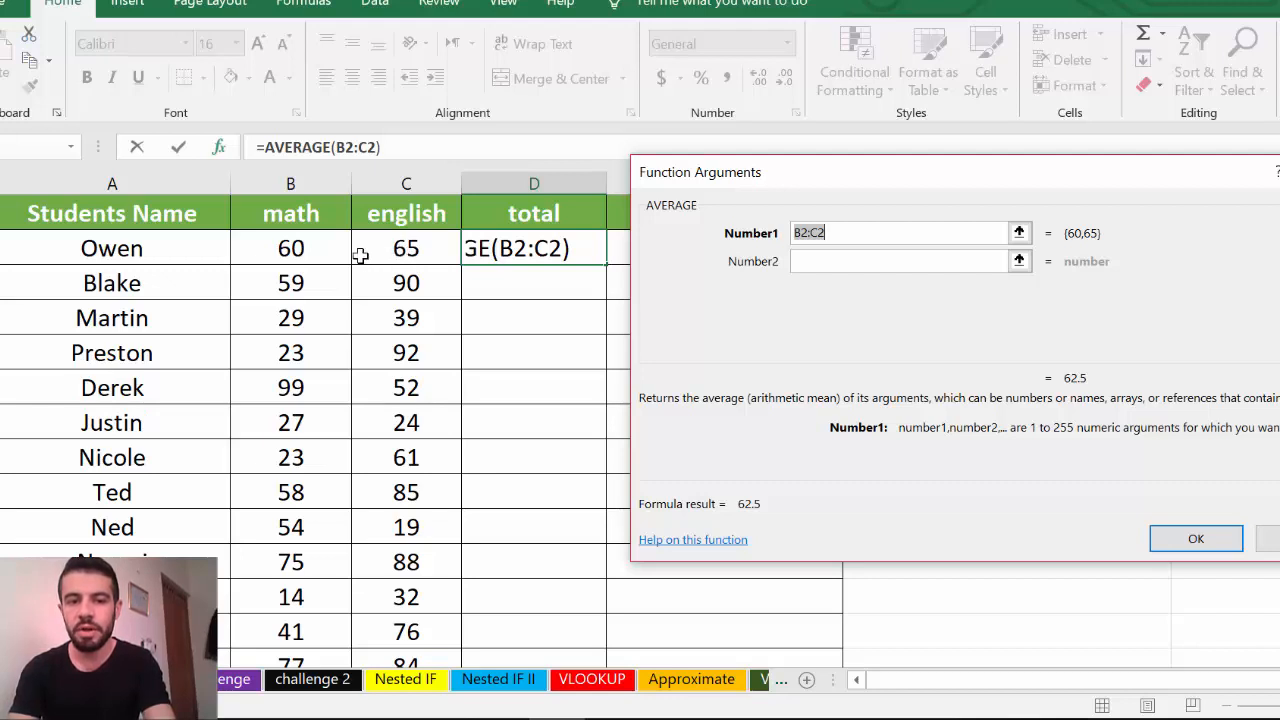
Try B2 and C2 as separate AVERAGE arguments and clear both of them
left_click(317, 257)
left_click(837, 260)
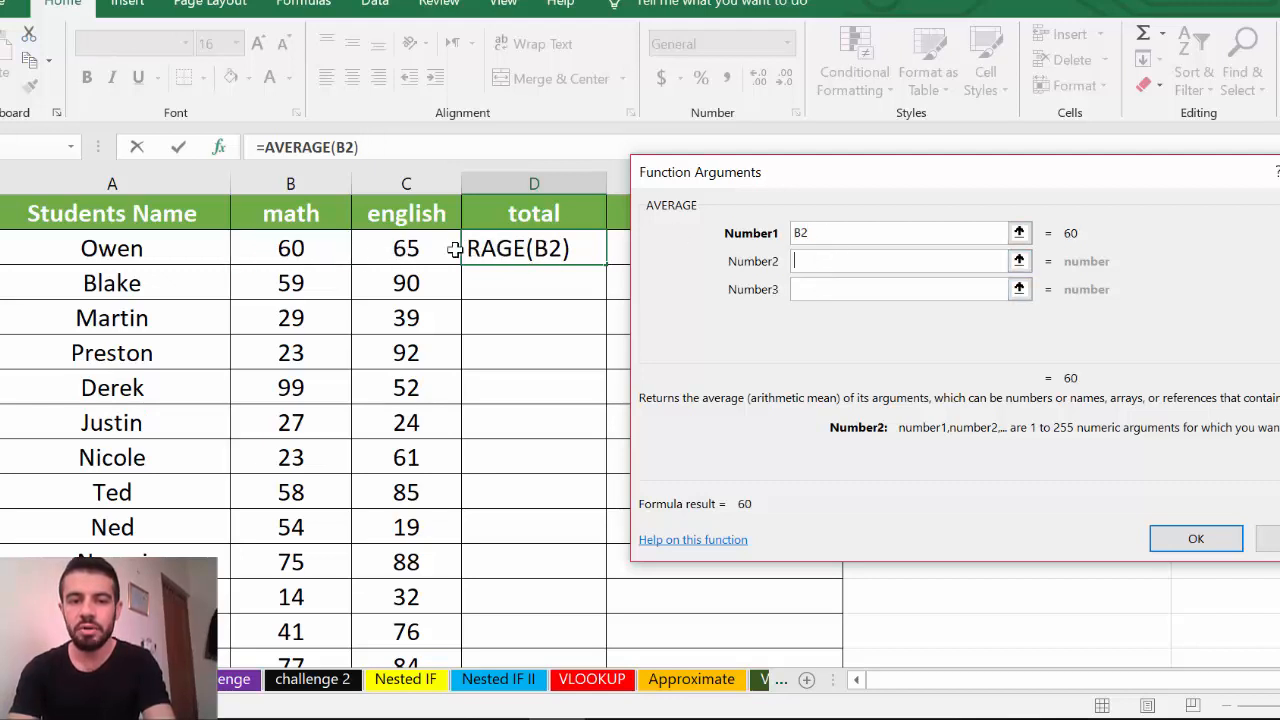
left_click(440, 249)
key("BackSpace")
key("BackSpace")
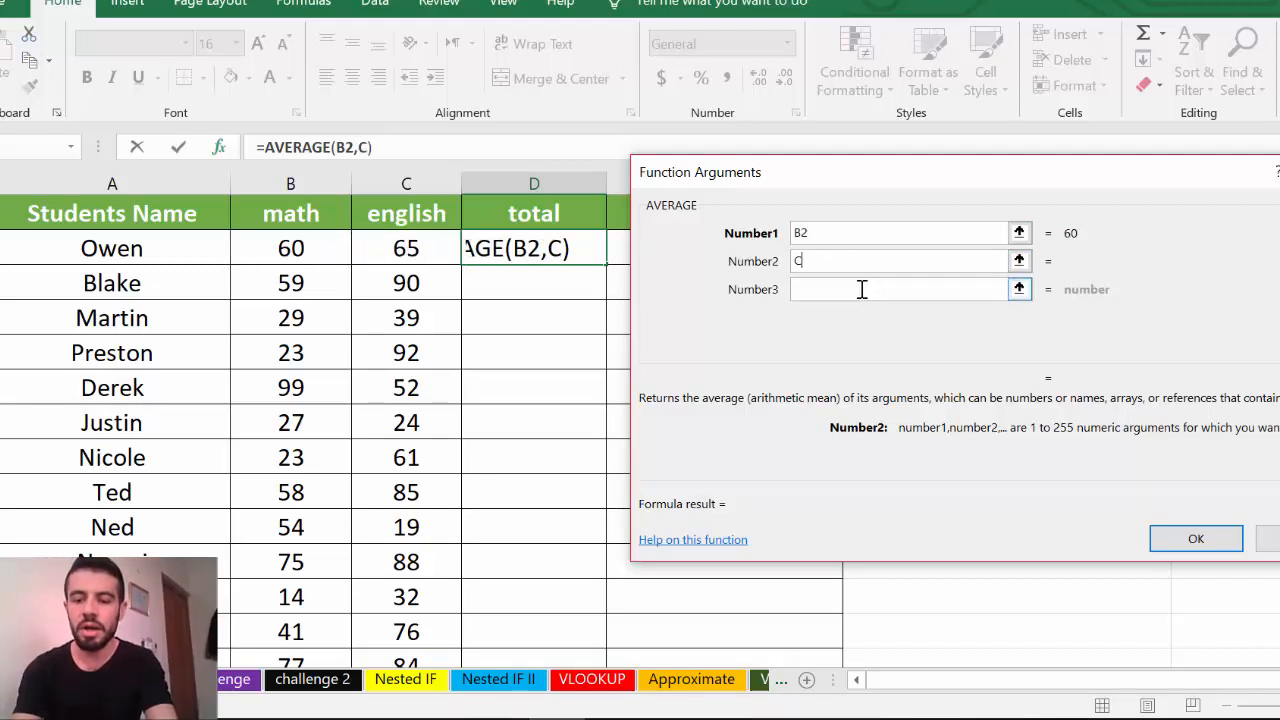
left_click(822, 240)
key("BackSpace")
key("BackSpace")
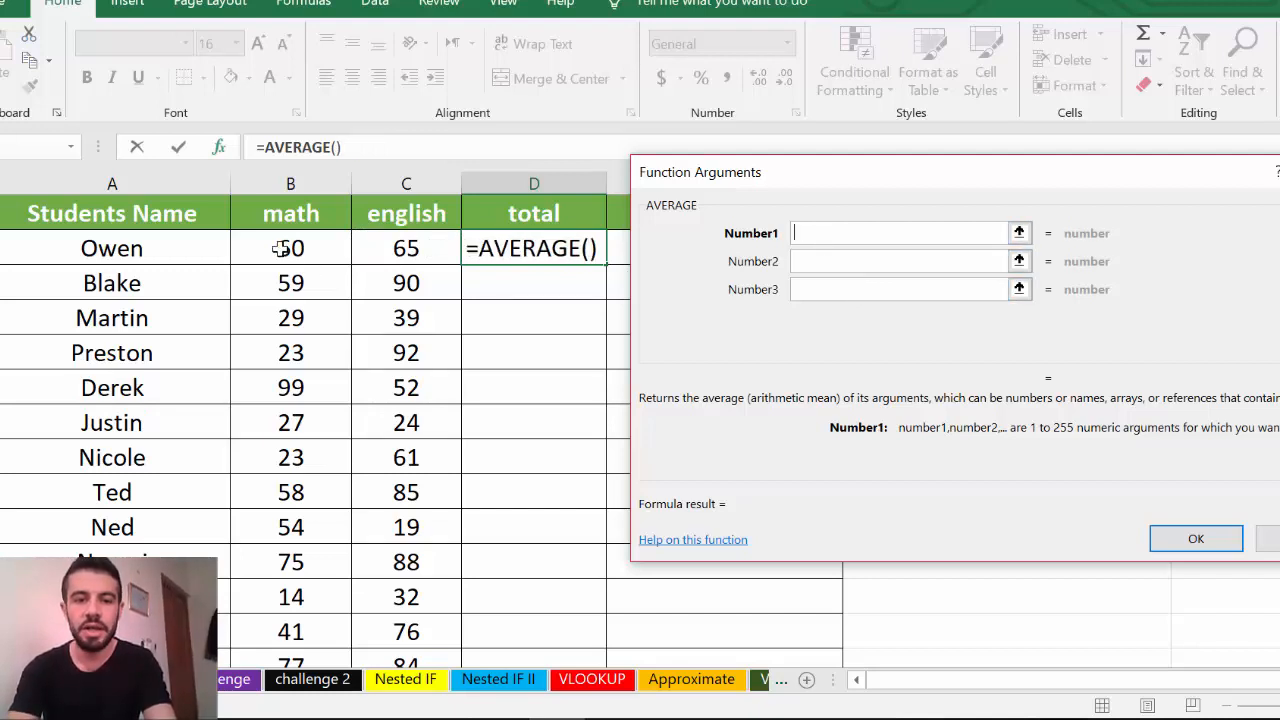
Set Number1 of the AVERAGE function to the range B2:C2 and complete the formula
left_click_drag(278, 248, 378, 262)
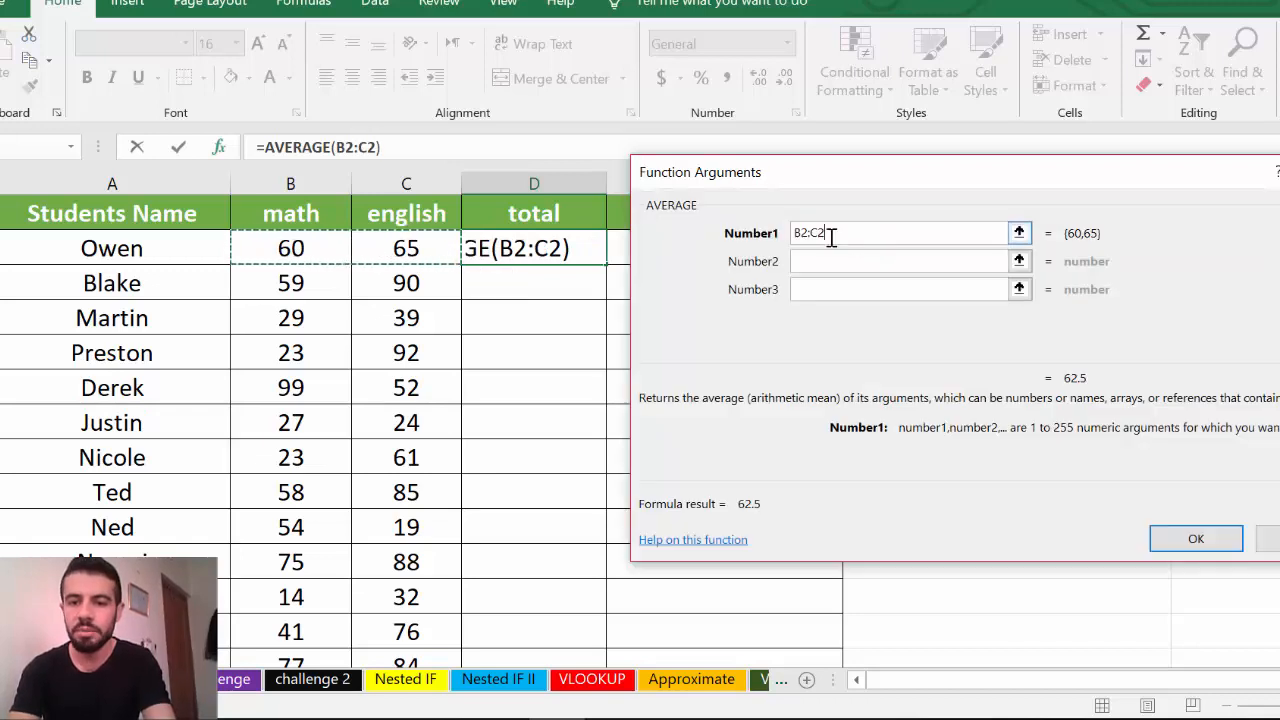
left_click(1190, 540)
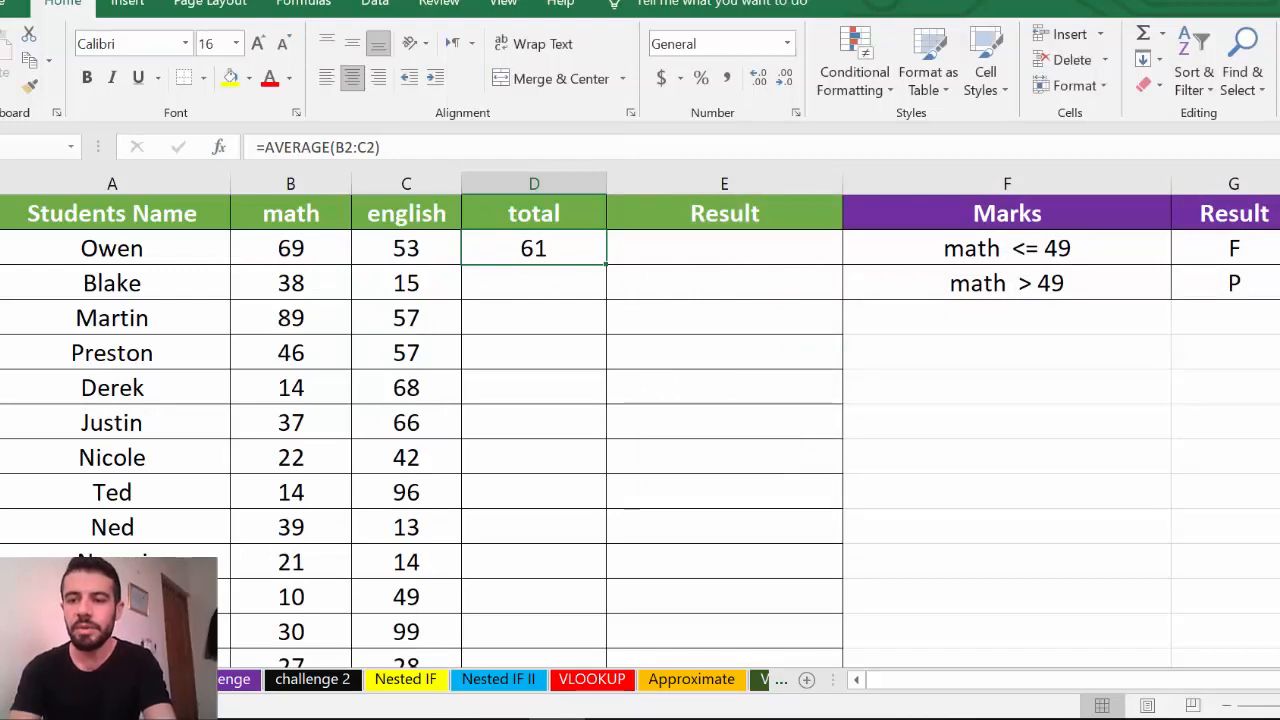
Search Insert Function for "max" and insert MAX over C2:C30 in the cell below the last english mark
scroll(640, 420, "down", 6)
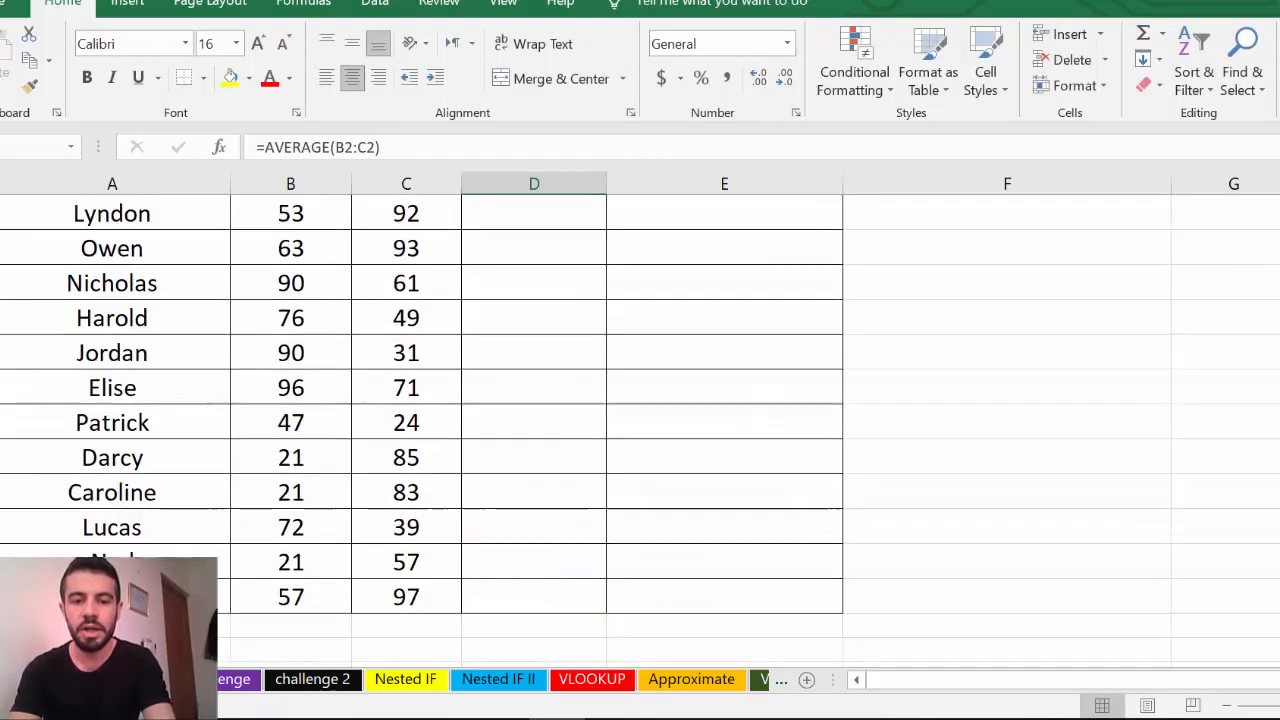
left_click(390, 630)
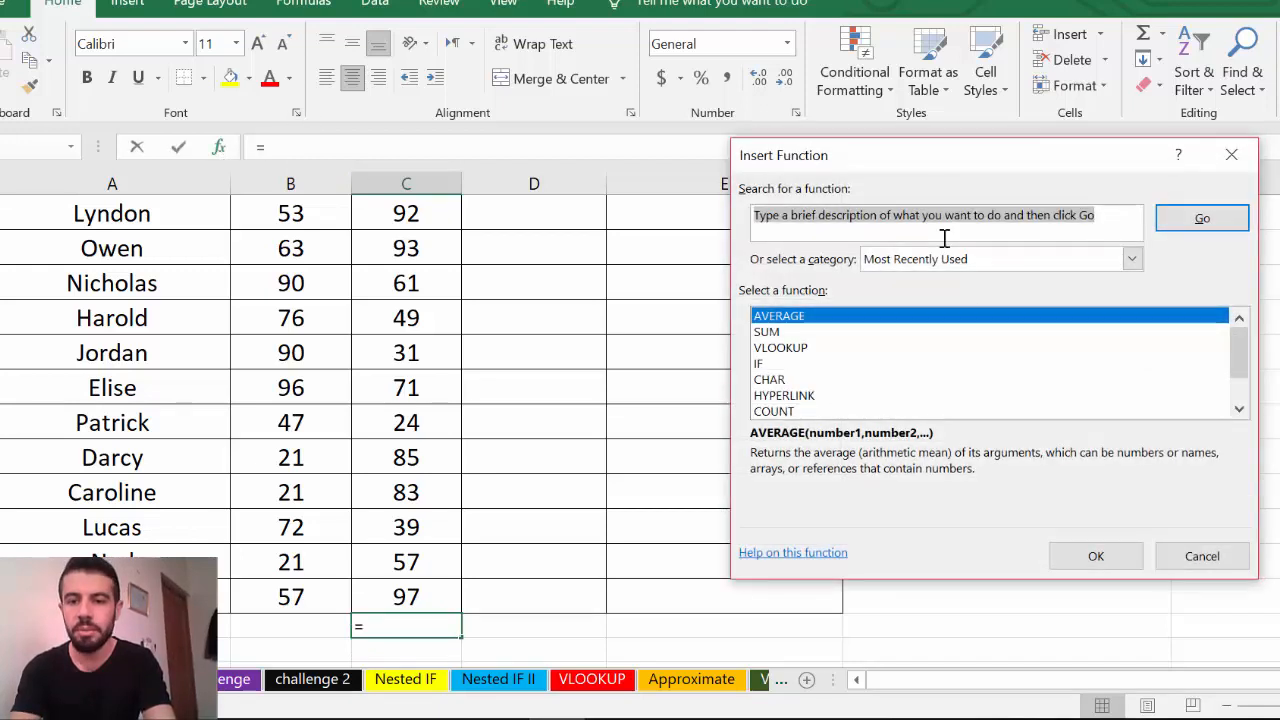
left_click(970, 229)
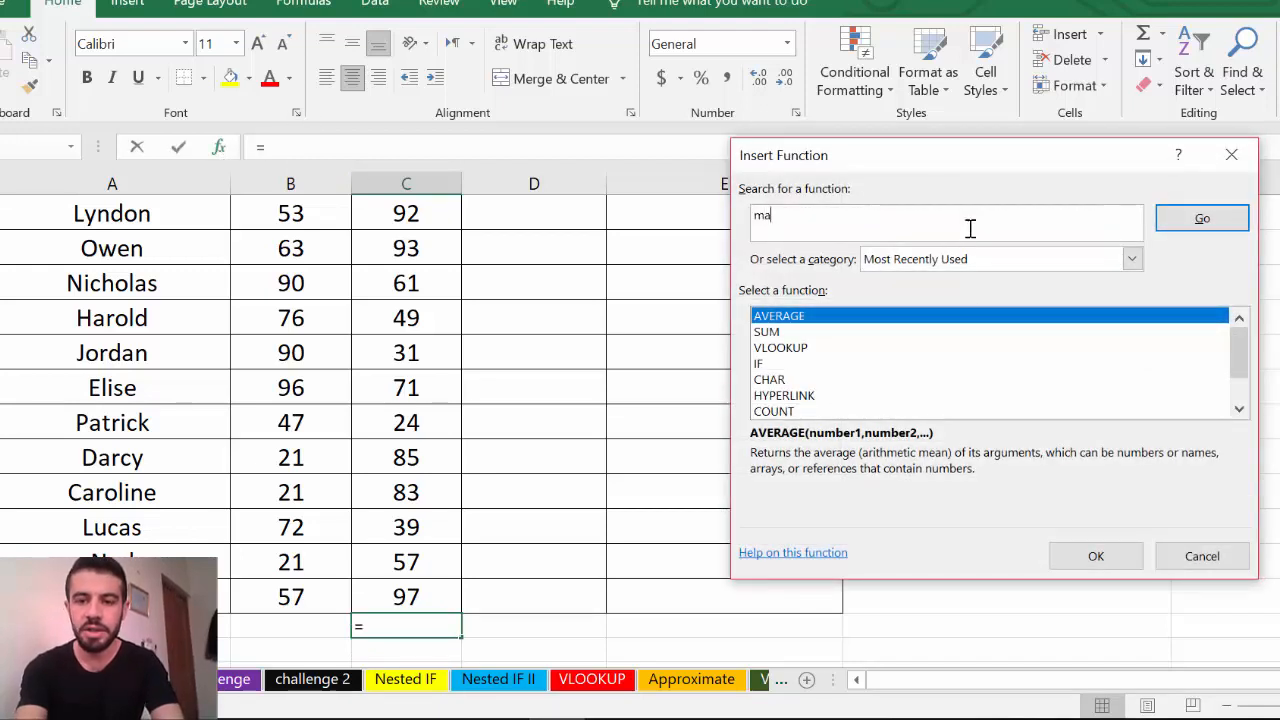
left_click(1218, 222)
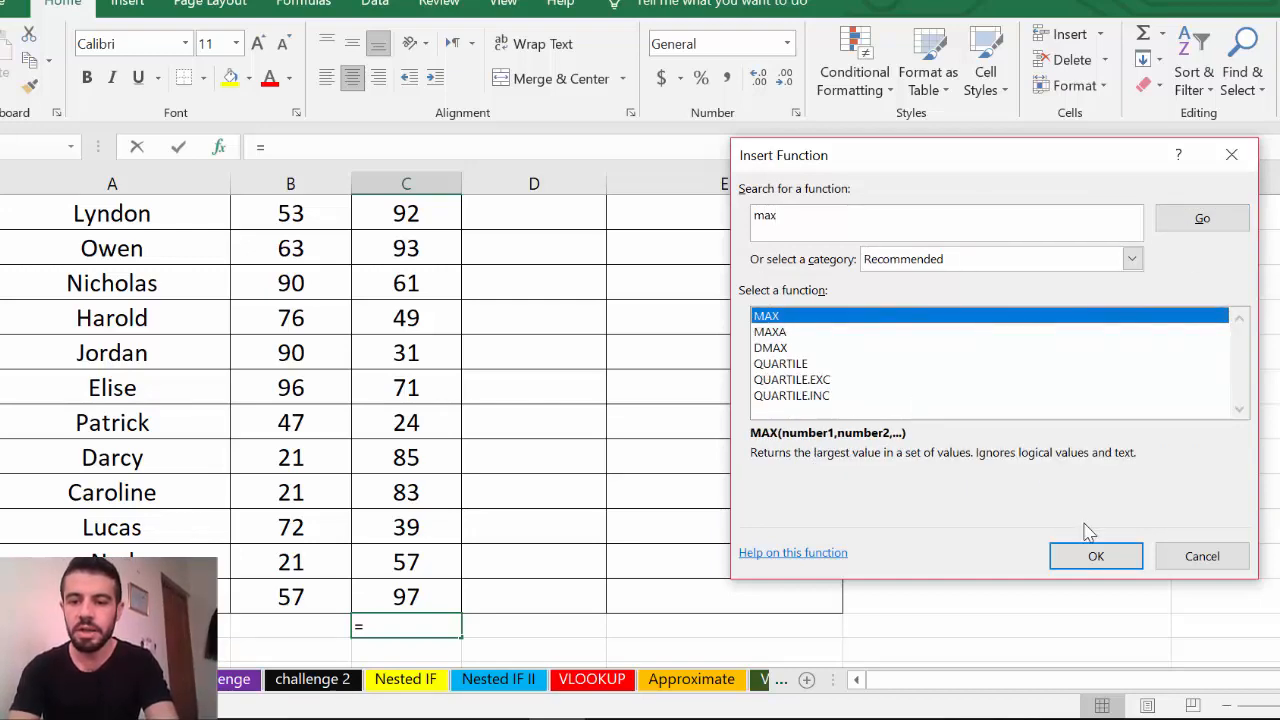
left_click(1096, 555)
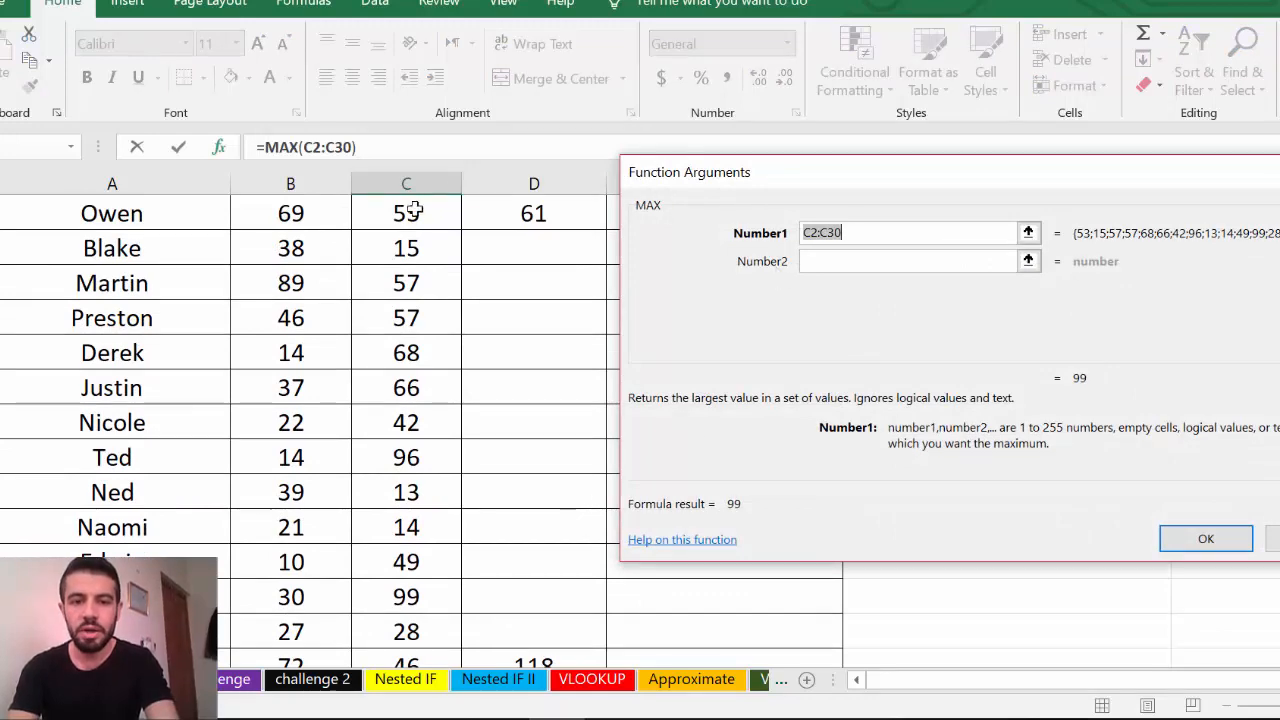
left_click_drag(408, 211, 394, 598)
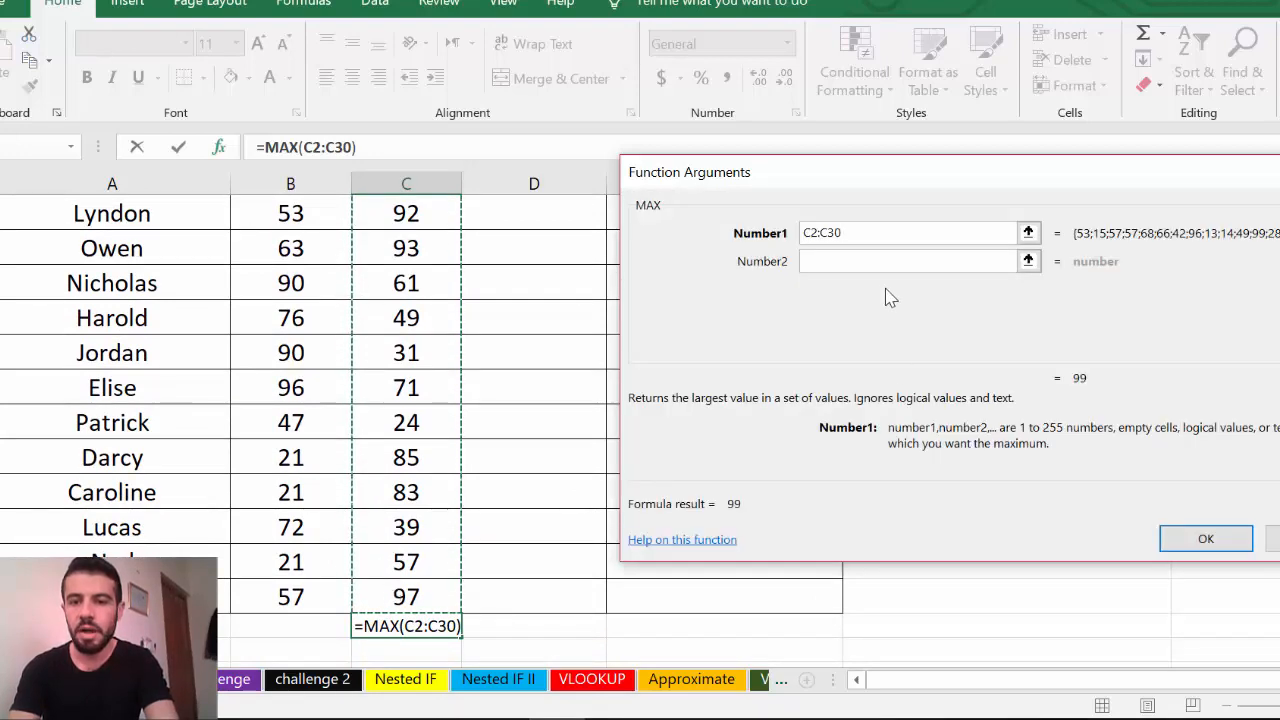
left_click(1212, 538)
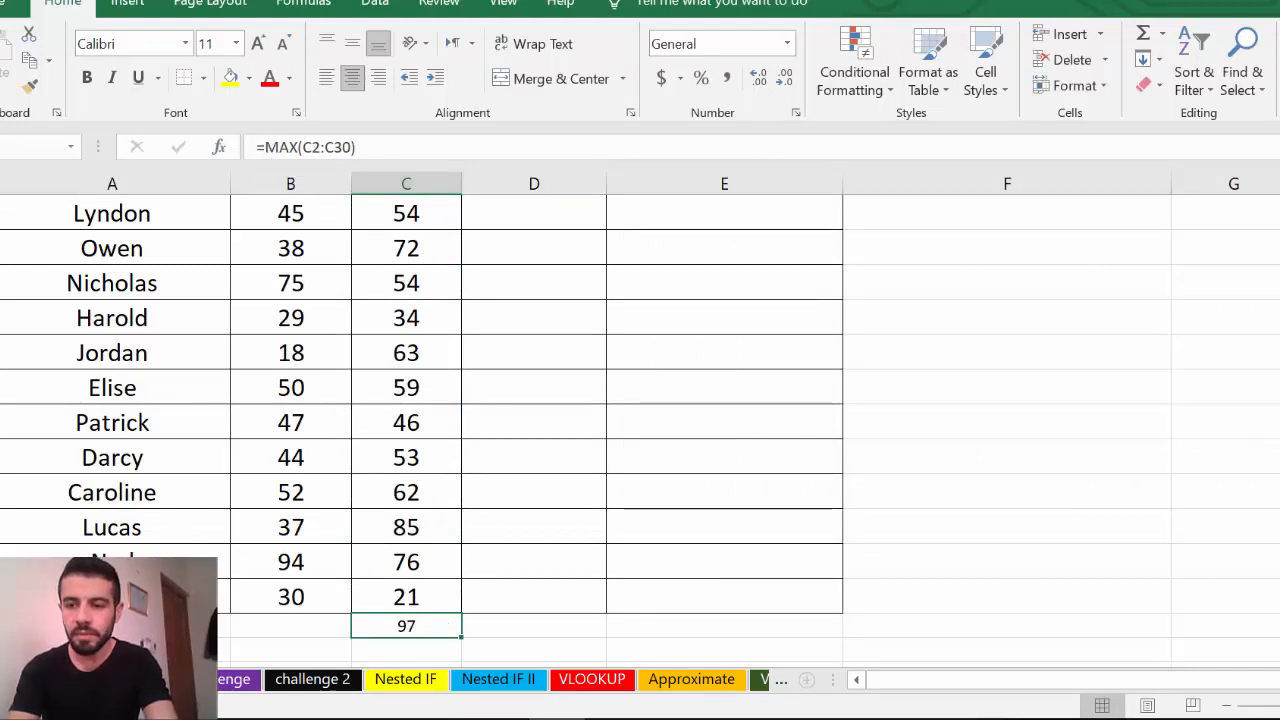
Open the function arguments for IF in Result cell E2 using Insert Function
scroll(704, 265, "up", 7)
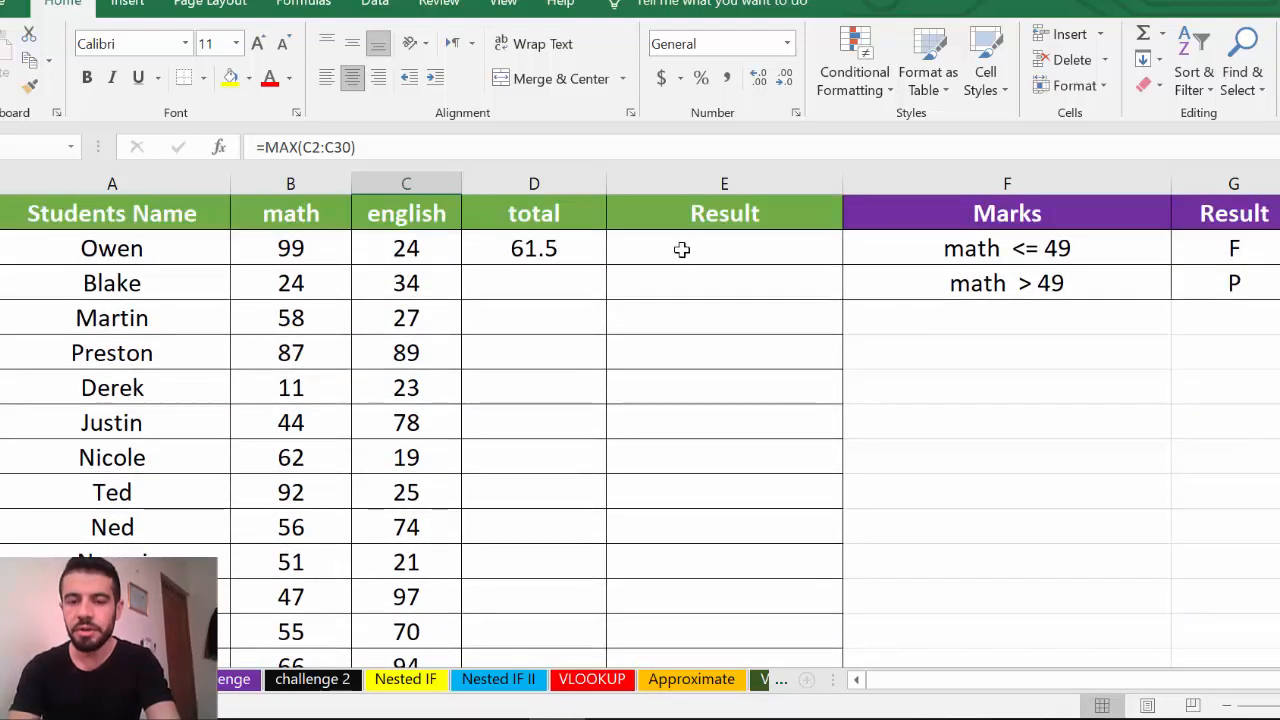
left_click(681, 250)
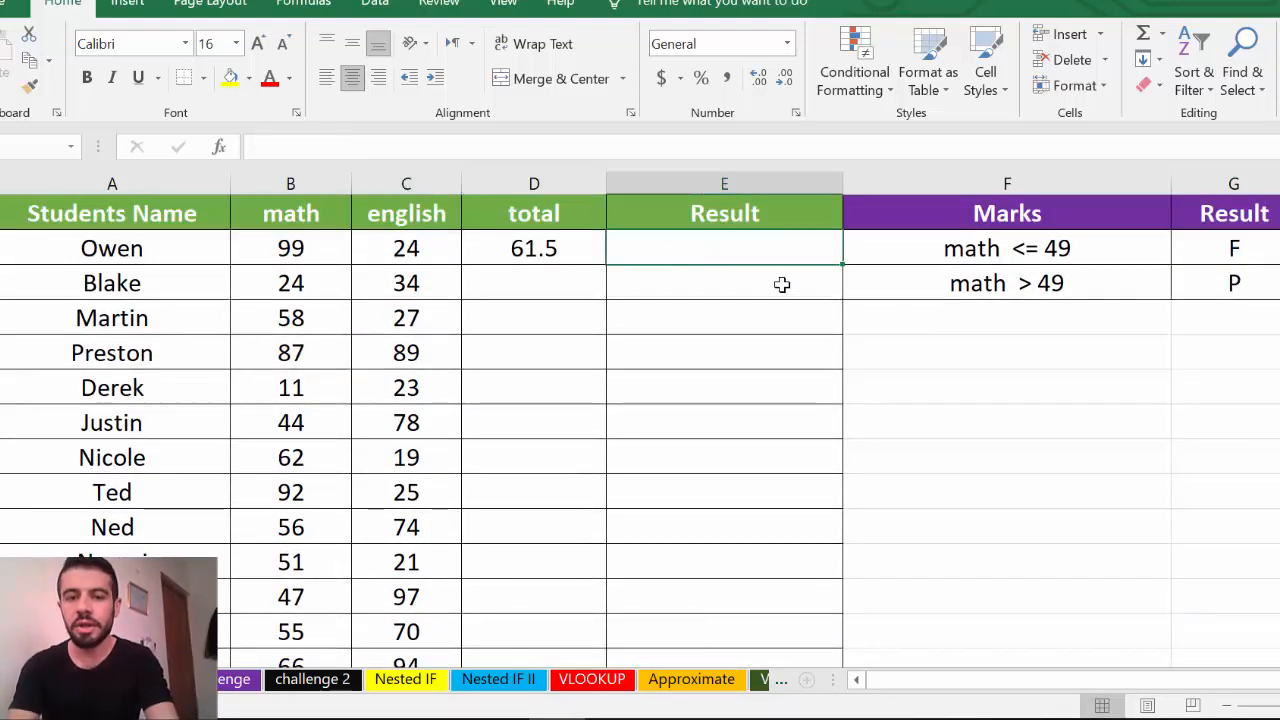
left_click(248, 147)
left_click(218, 148)
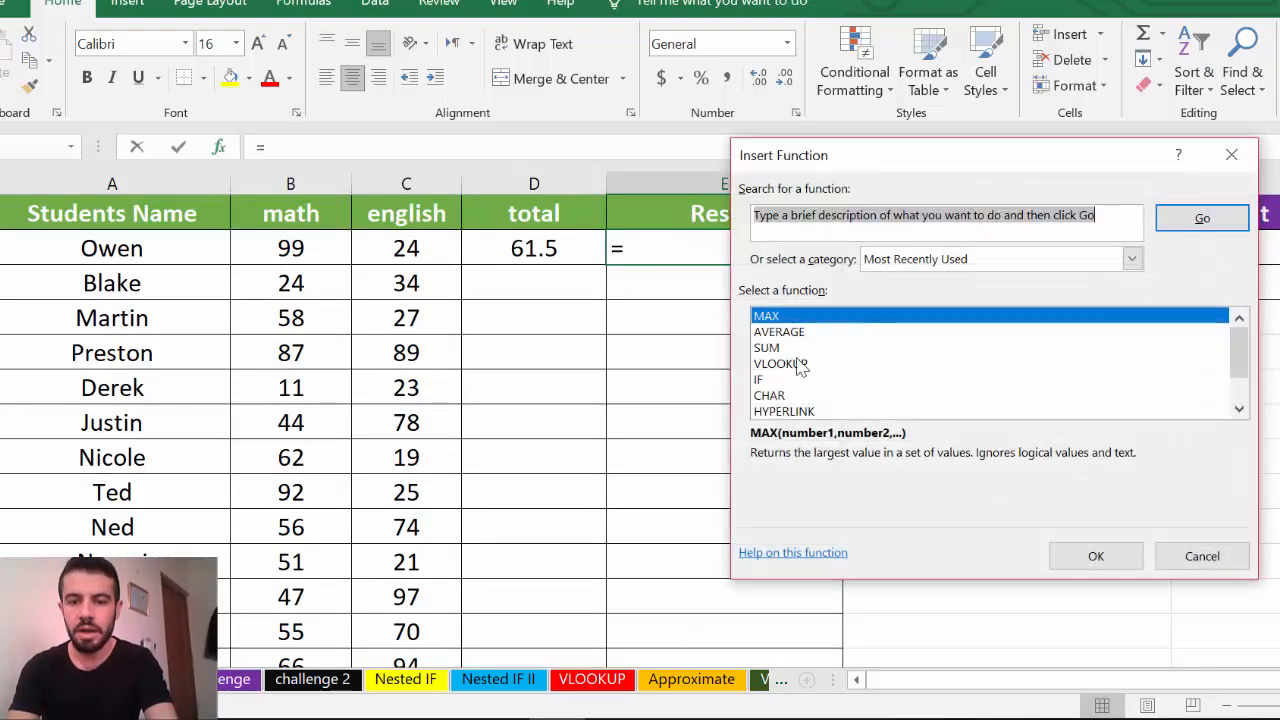
left_click(775, 381)
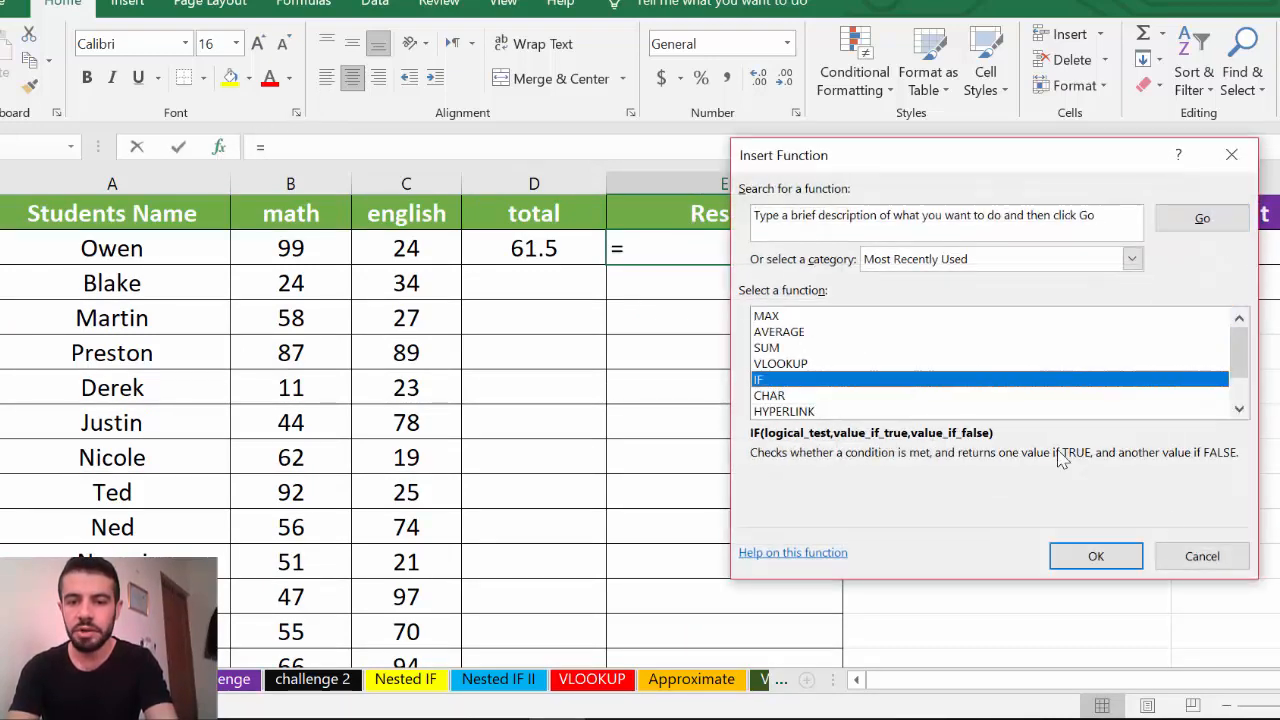
left_click(1128, 557)
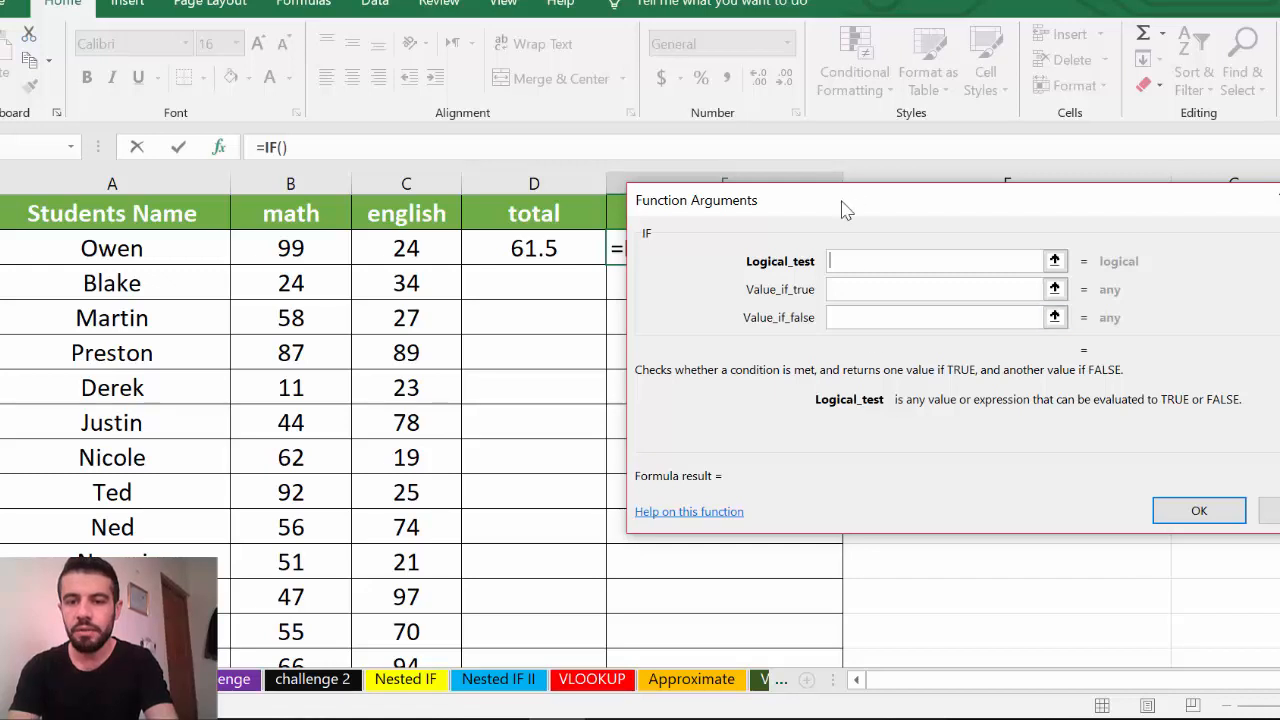
Move the arguments dialog clear of the Marks criteria and set the IF function's Logical_test to B2<=49
left_click_drag(843, 209, 931, 361)
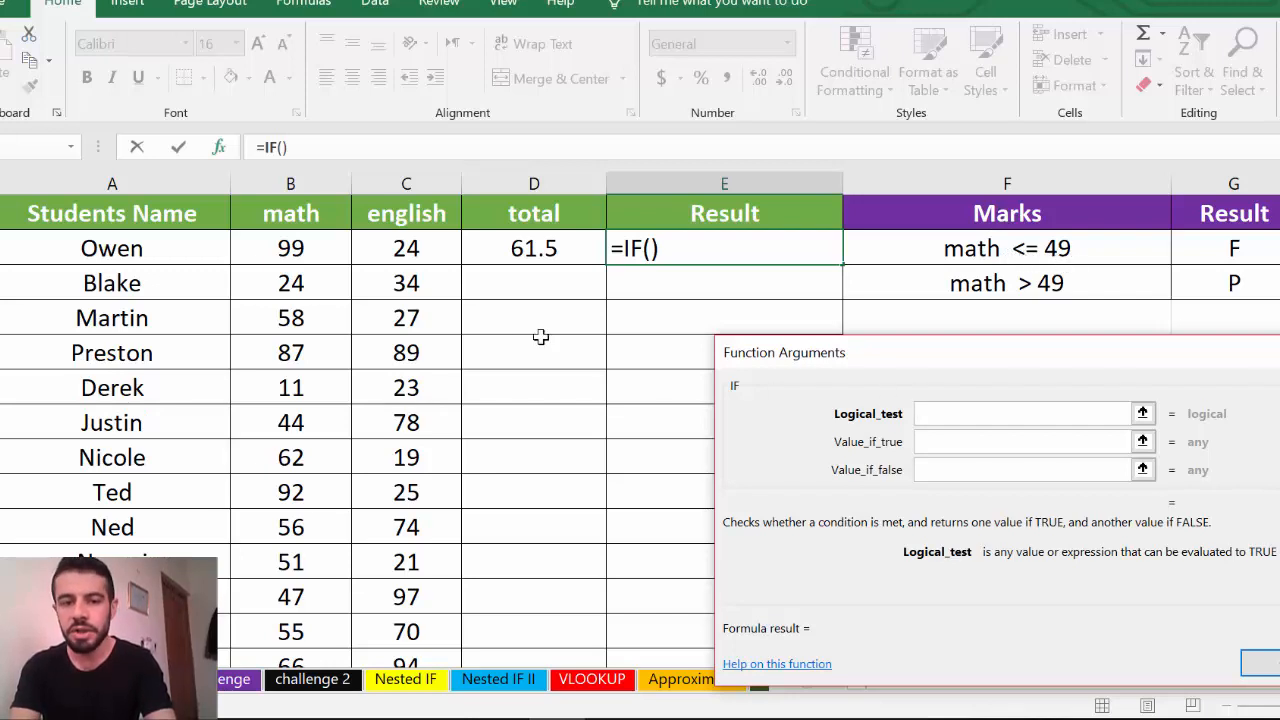
left_click(305, 252)
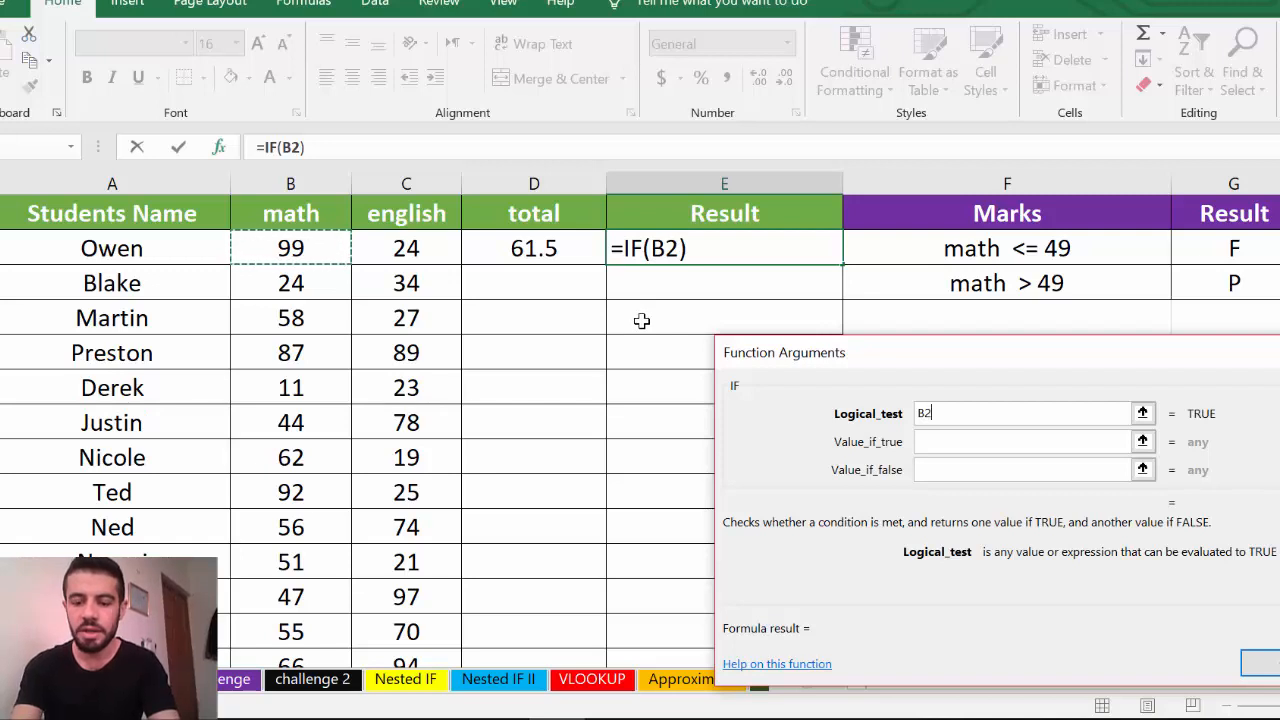
type("<=")
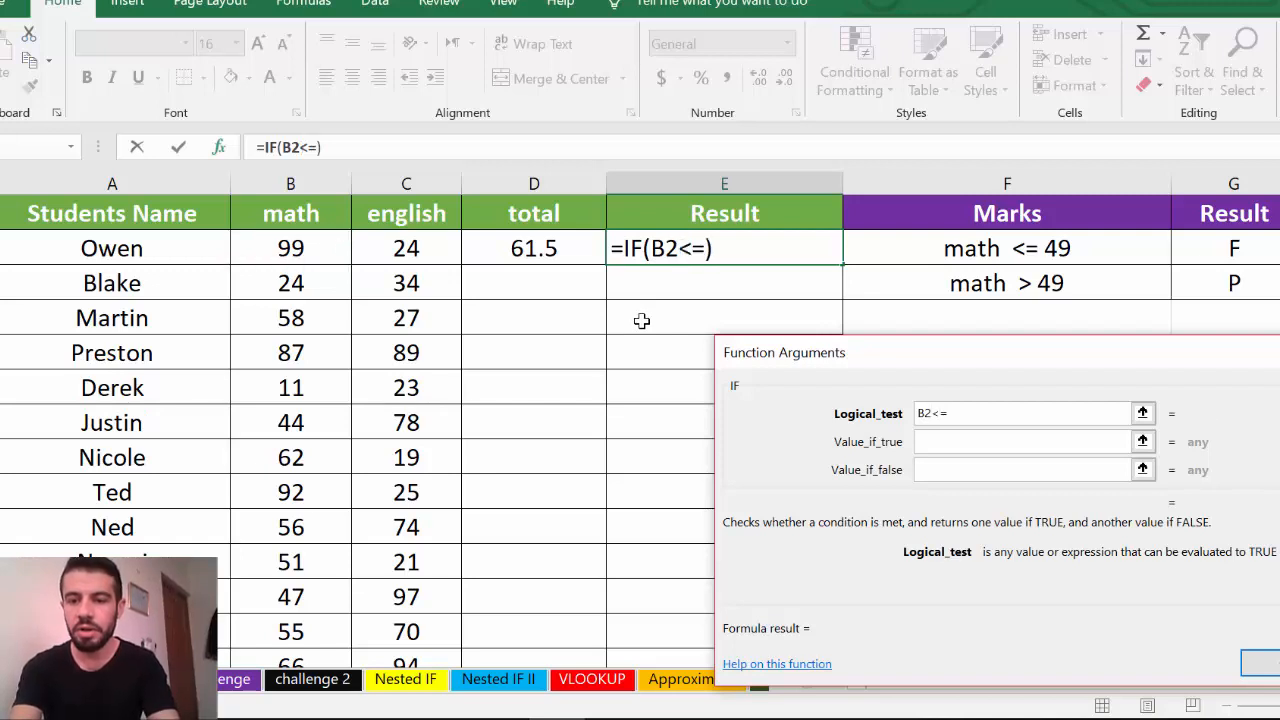
type("49")
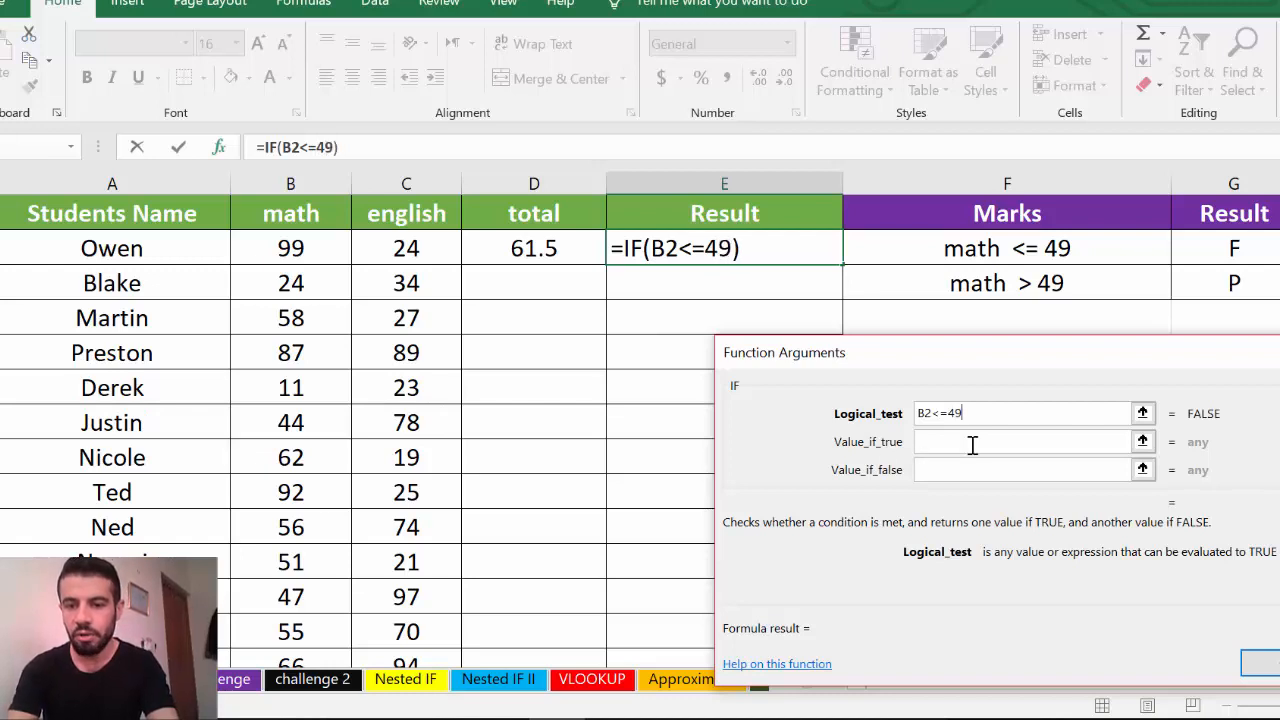
Set the IF function's Value_if_true to "F"
left_click_drag(964, 413, 915, 411)
left_click(977, 411)
left_click(960, 439)
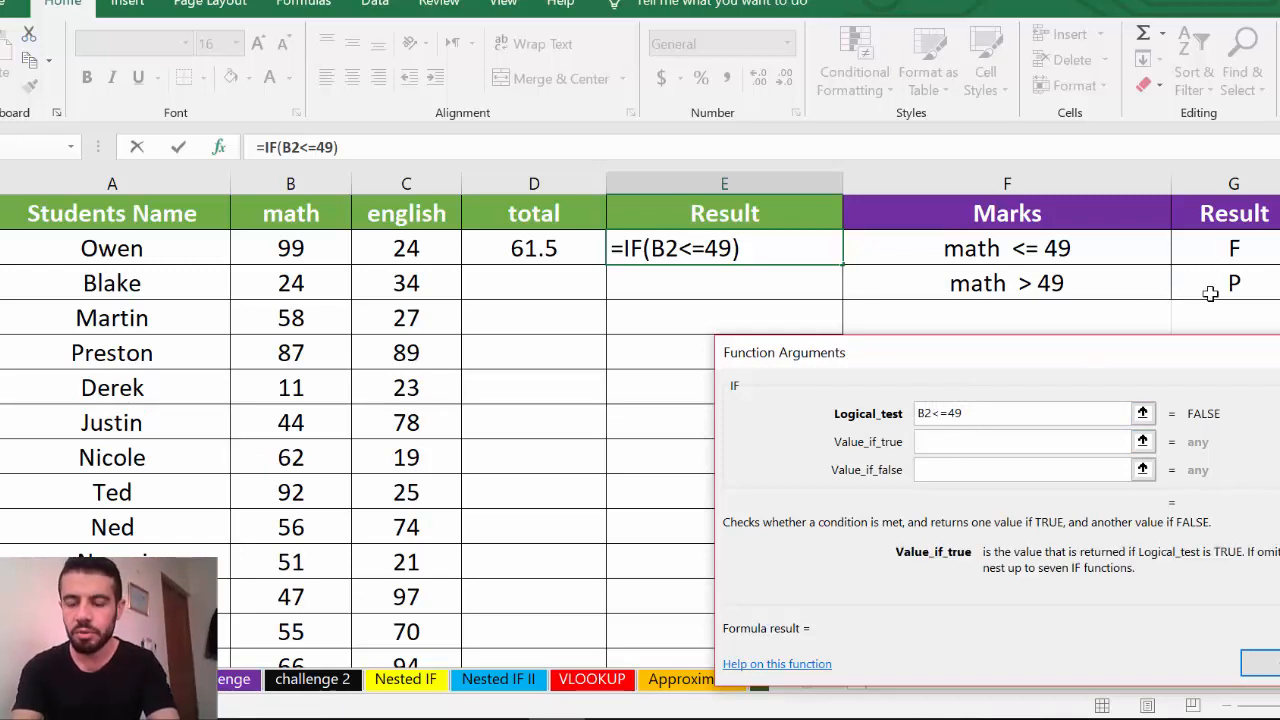
type("\"")
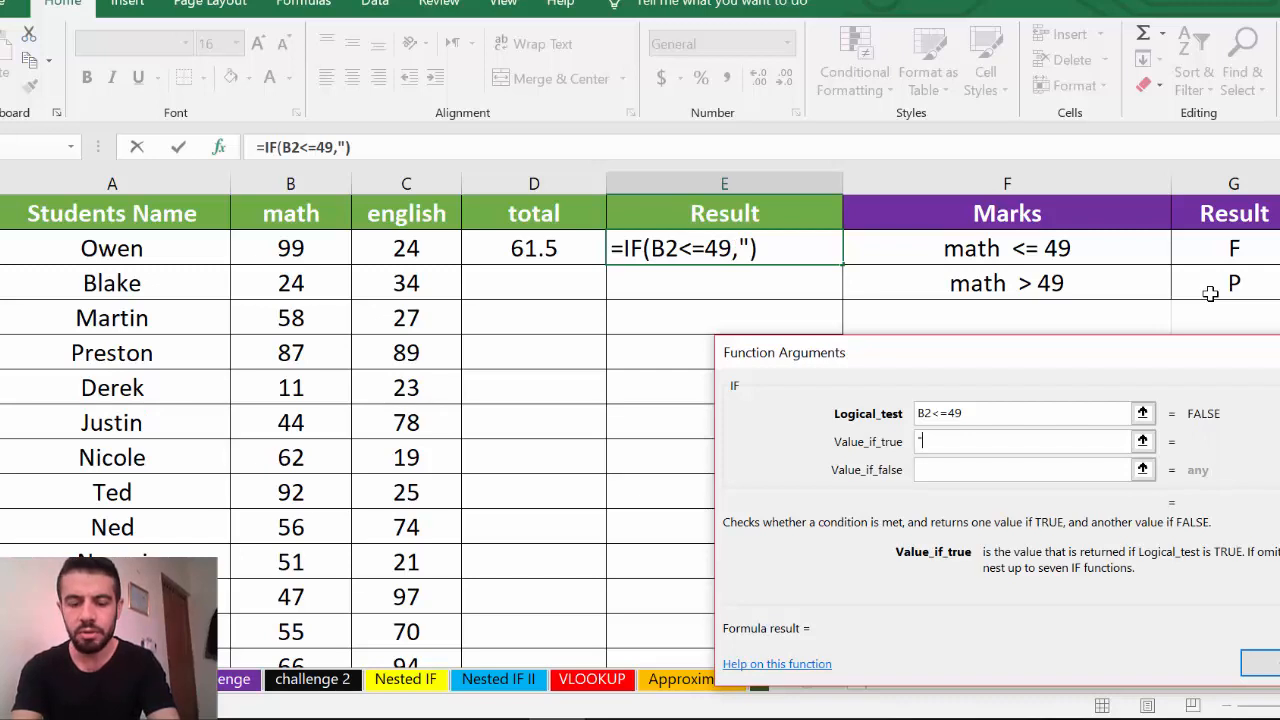
type("F")
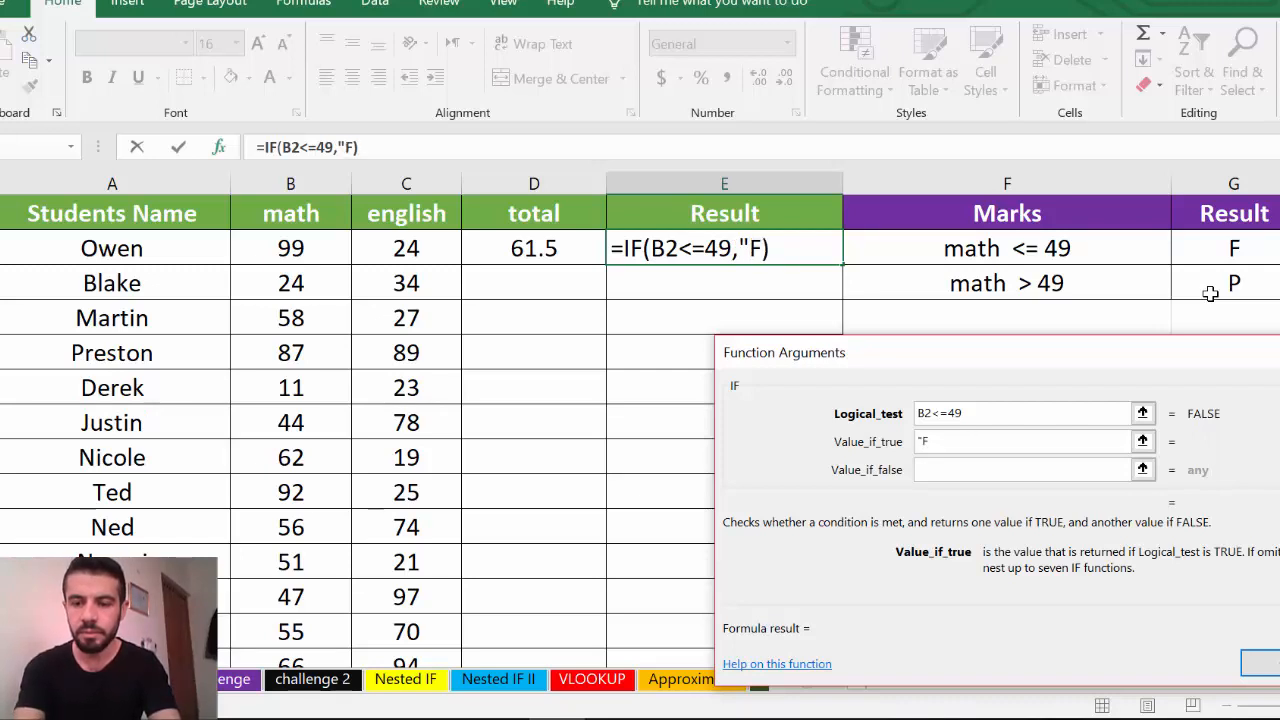
type("\"")
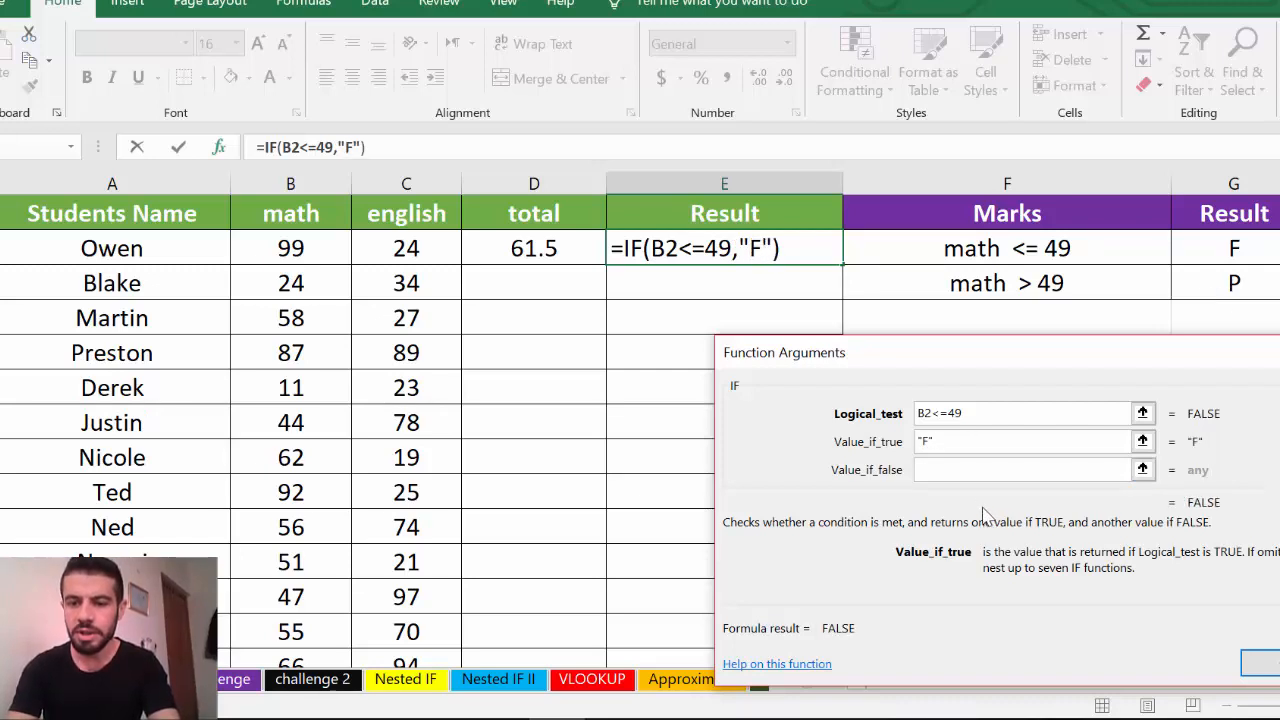
Set the IF function's Value_if_false to "P", complete the formula and check it in Result cell E2
left_click(944, 470)
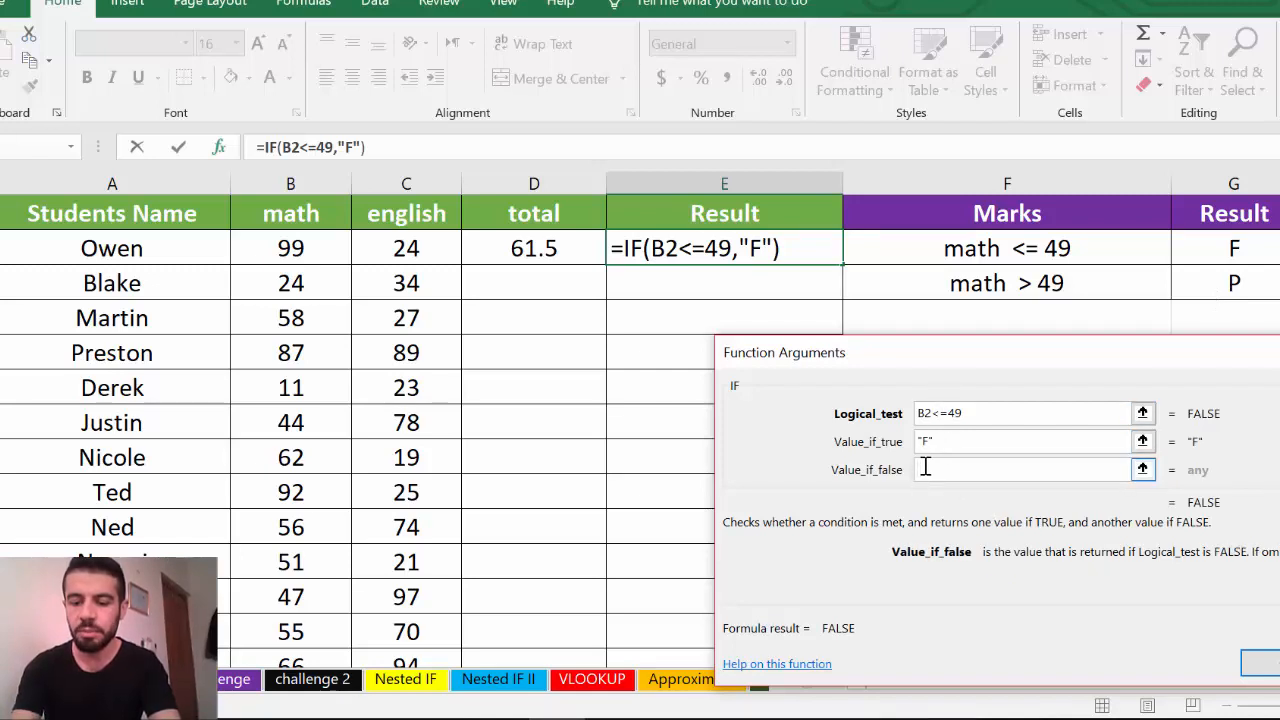
type("\"P\"")
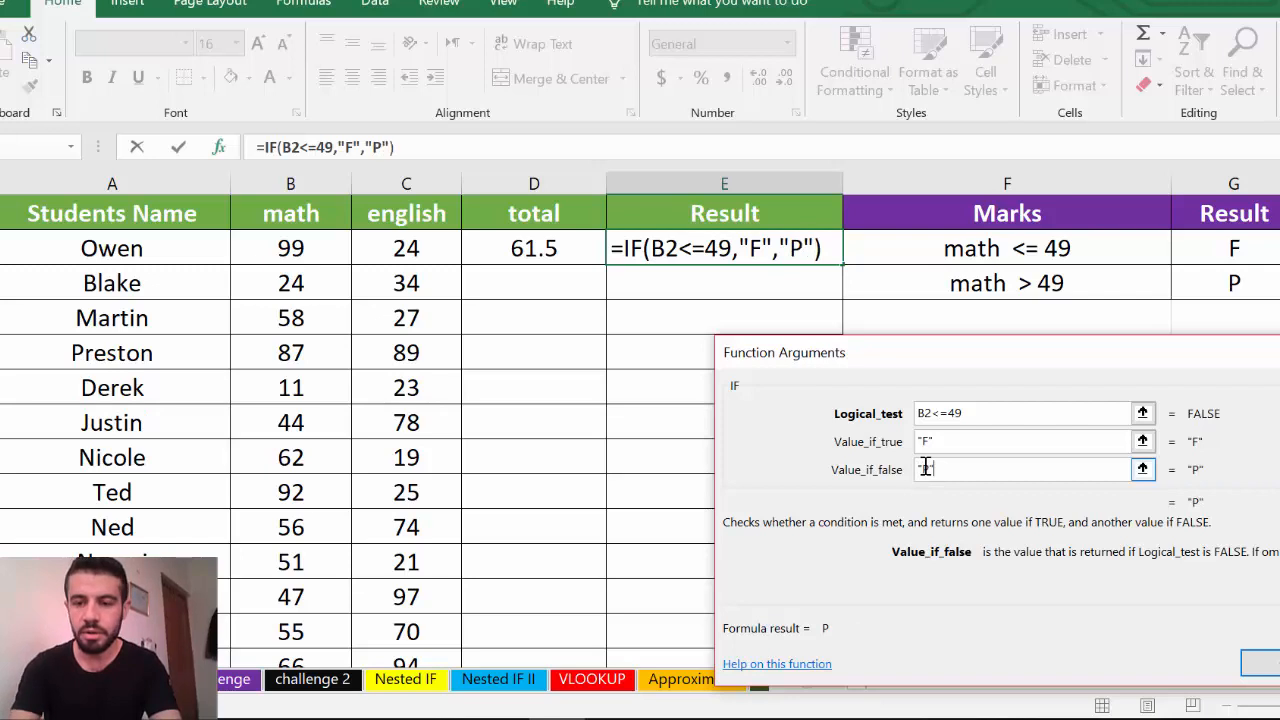
left_click_drag(1155, 360, 1062, 278)
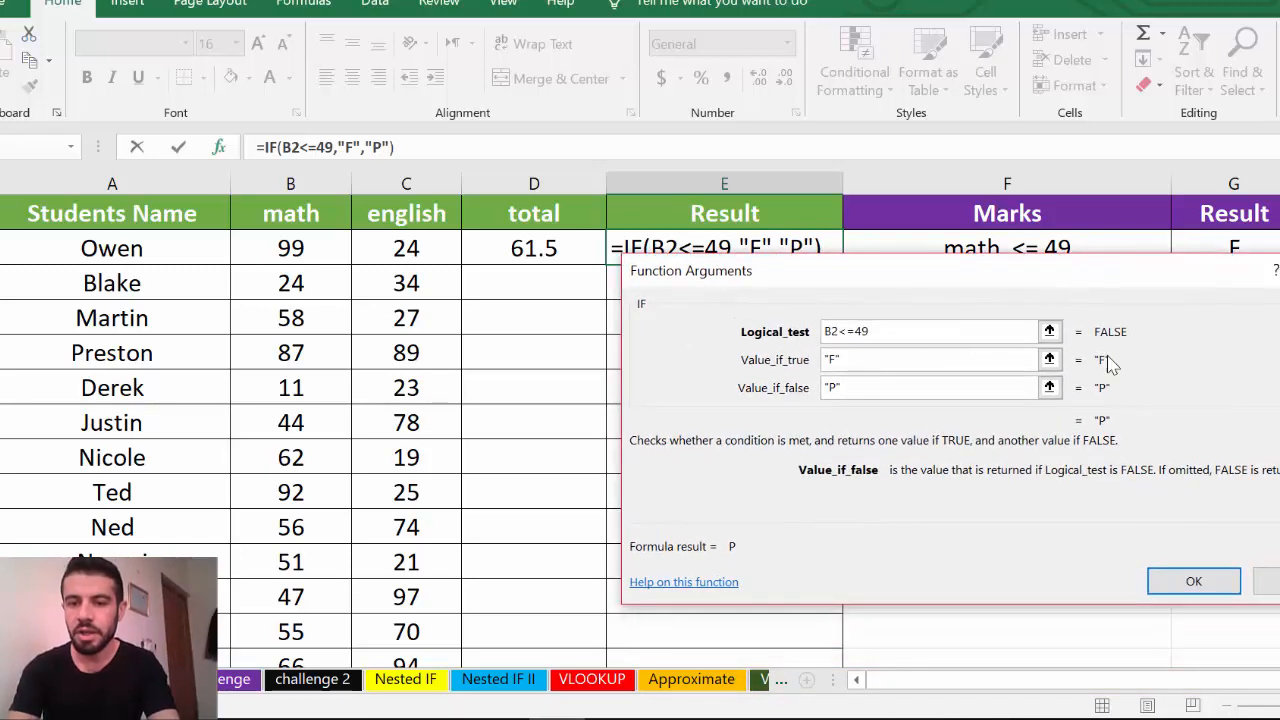
left_click(1197, 577)
double_click(696, 250)
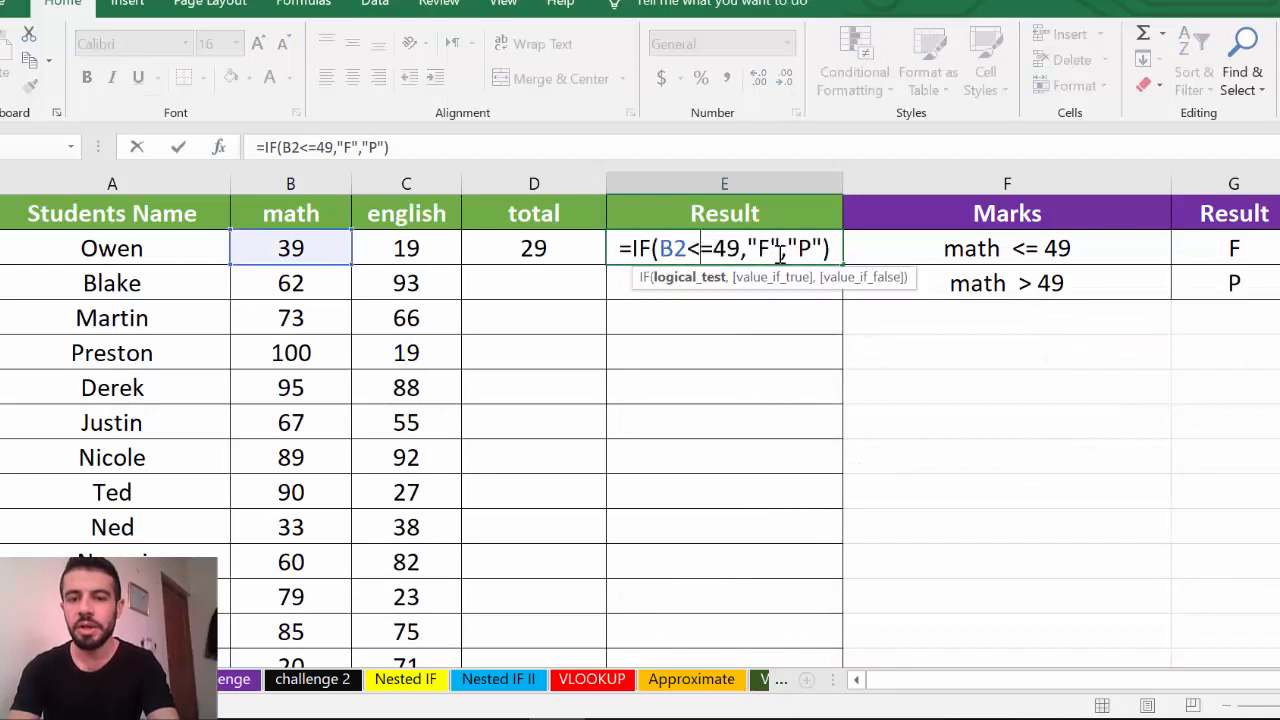
key("Return")
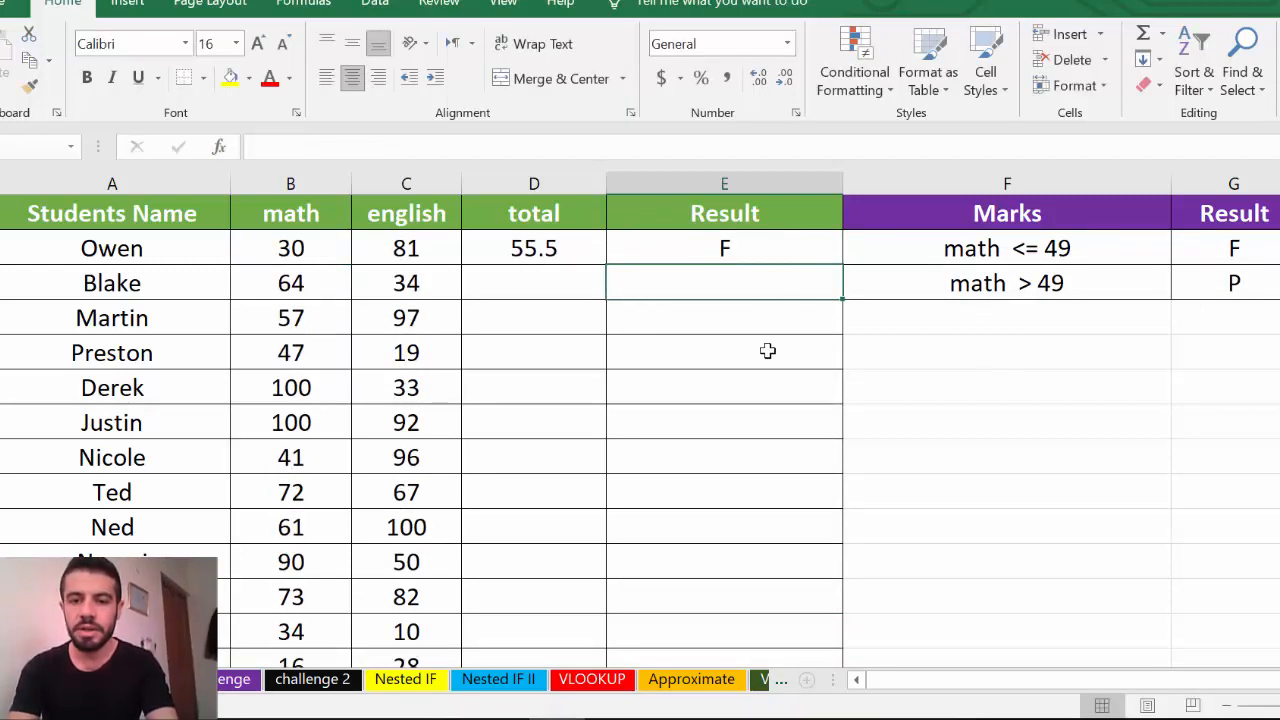
Fill the Result formula from E2 down to E11 and the total formula from D2 down to D10
left_click(757, 245)
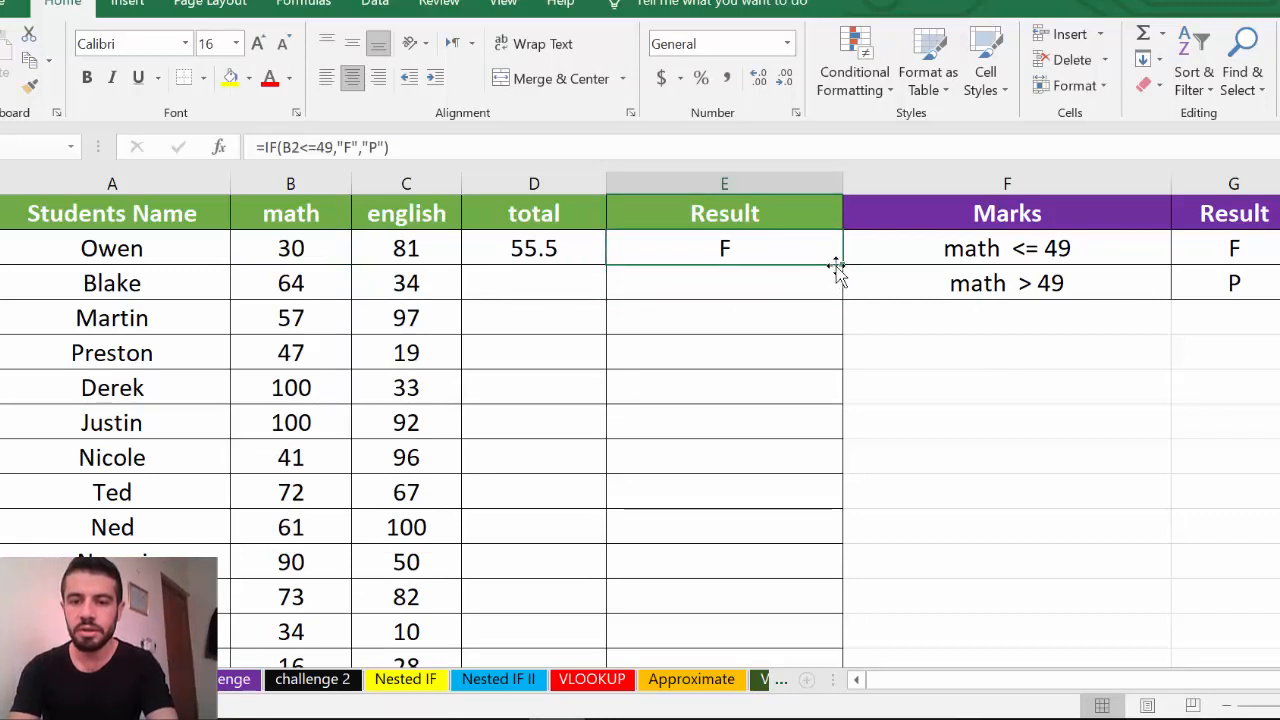
left_click_drag(837, 268, 838, 575)
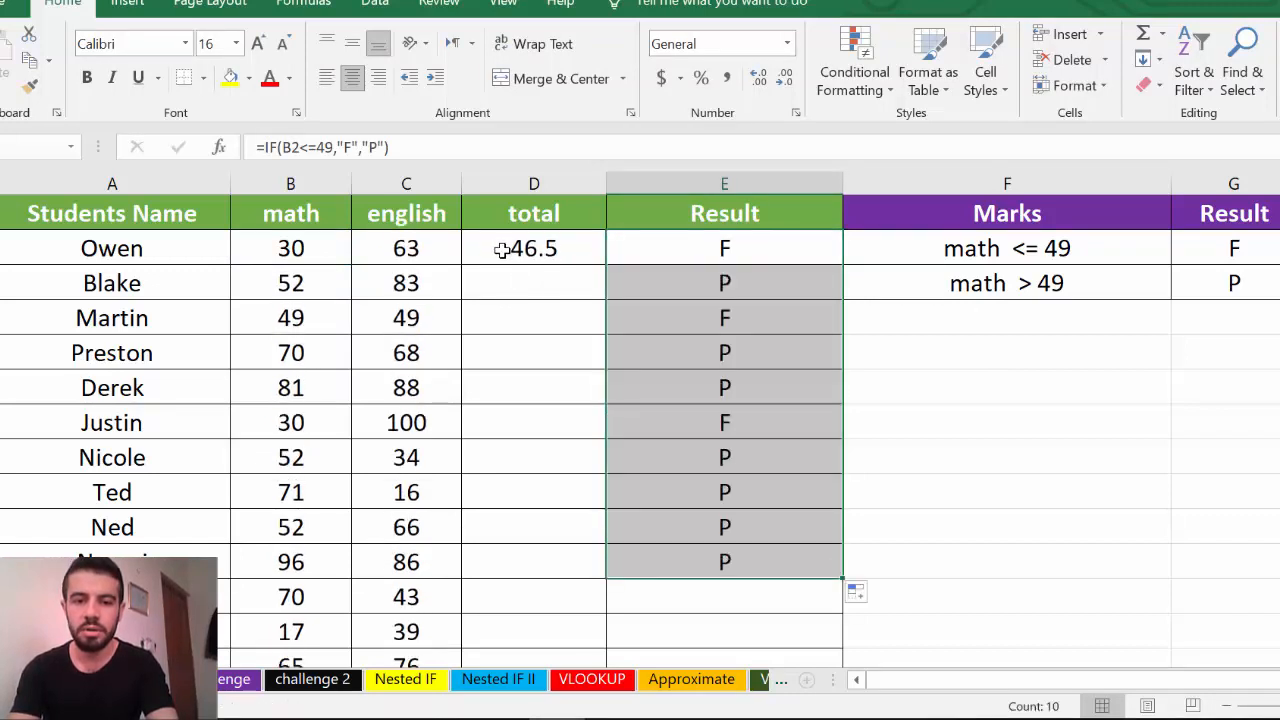
left_click(502, 250)
left_click_drag(615, 265, 577, 540)
left_click(1083, 346)
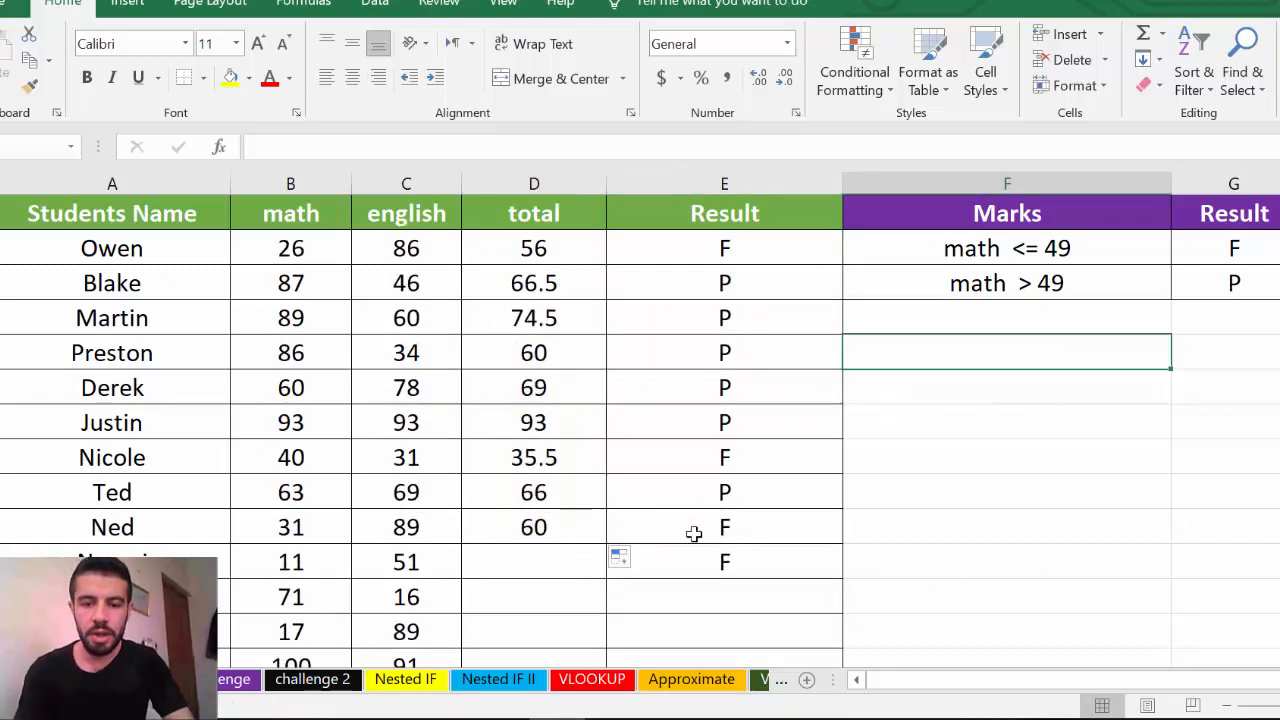
Switch to the VLOOKUP sheet and clear the existing Marks and Result formulas in H3:I3
left_click(592, 679)
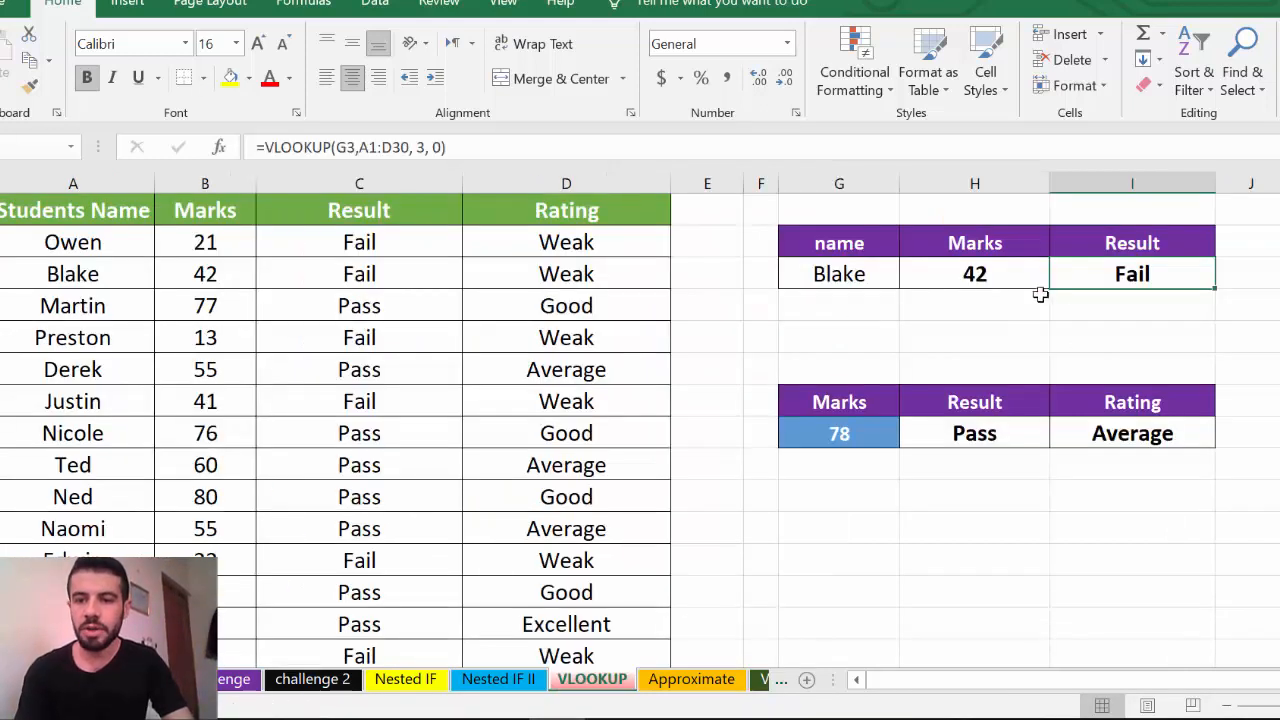
left_click_drag(1054, 278, 1000, 277)
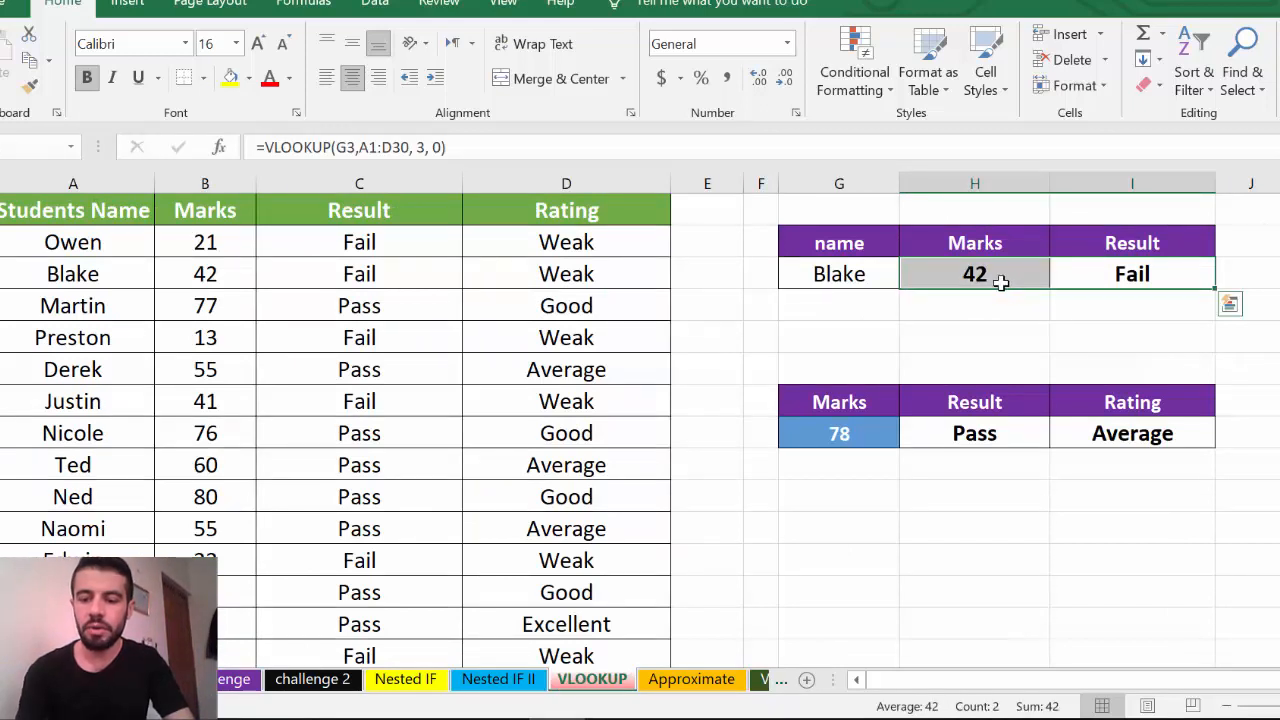
key("Delete")
left_click(985, 330)
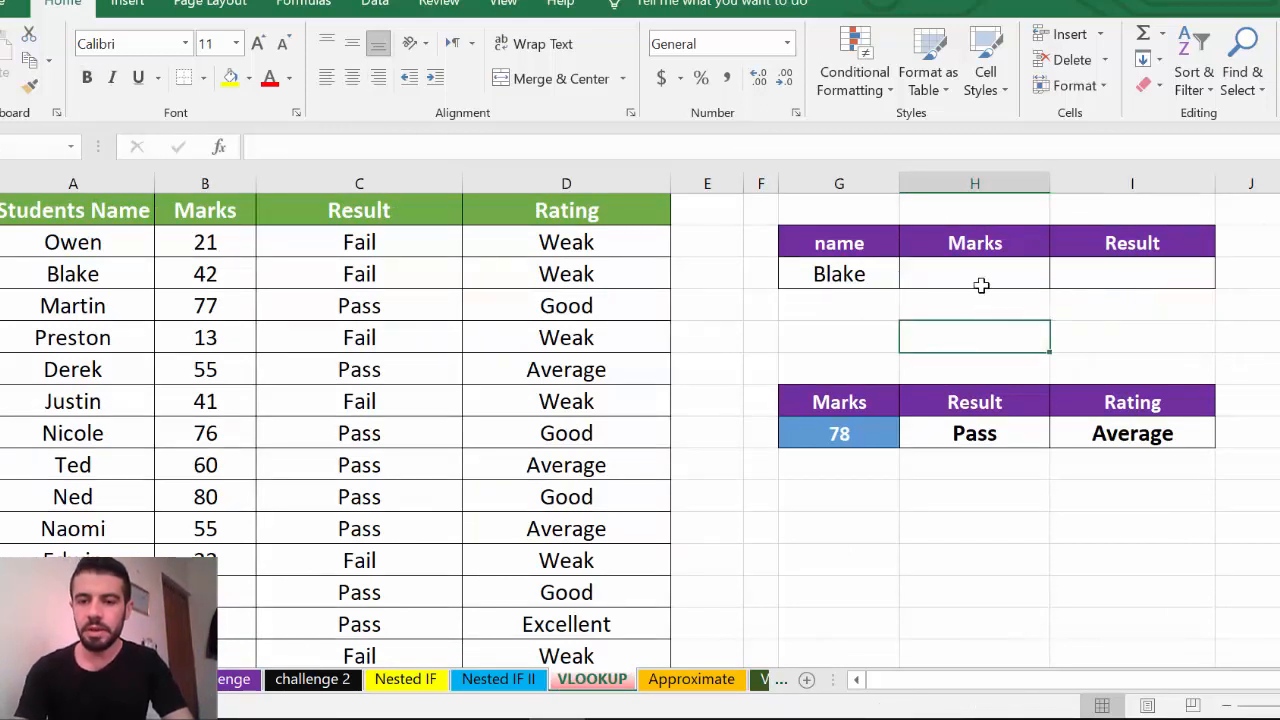
Open the function arguments for VLOOKUP in Marks cell H3 using Insert Function's Lookup & Reference category
left_click(979, 283)
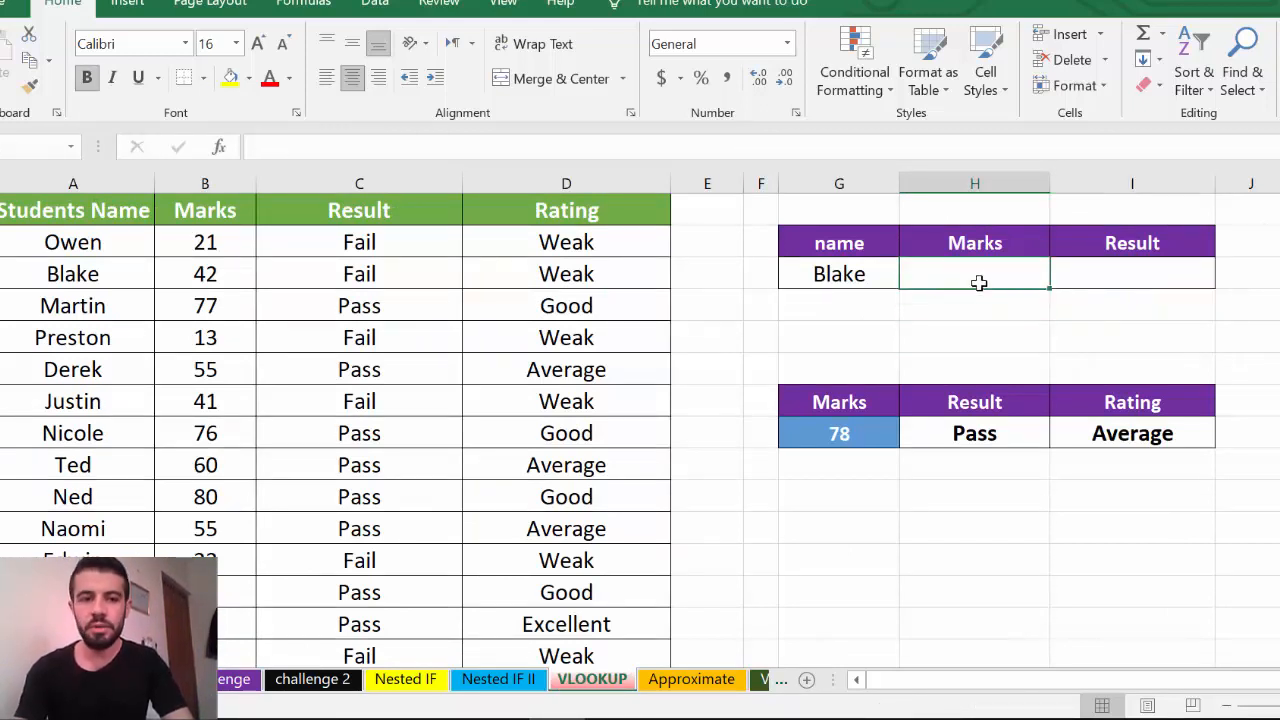
left_click(845, 273)
left_click(980, 286)
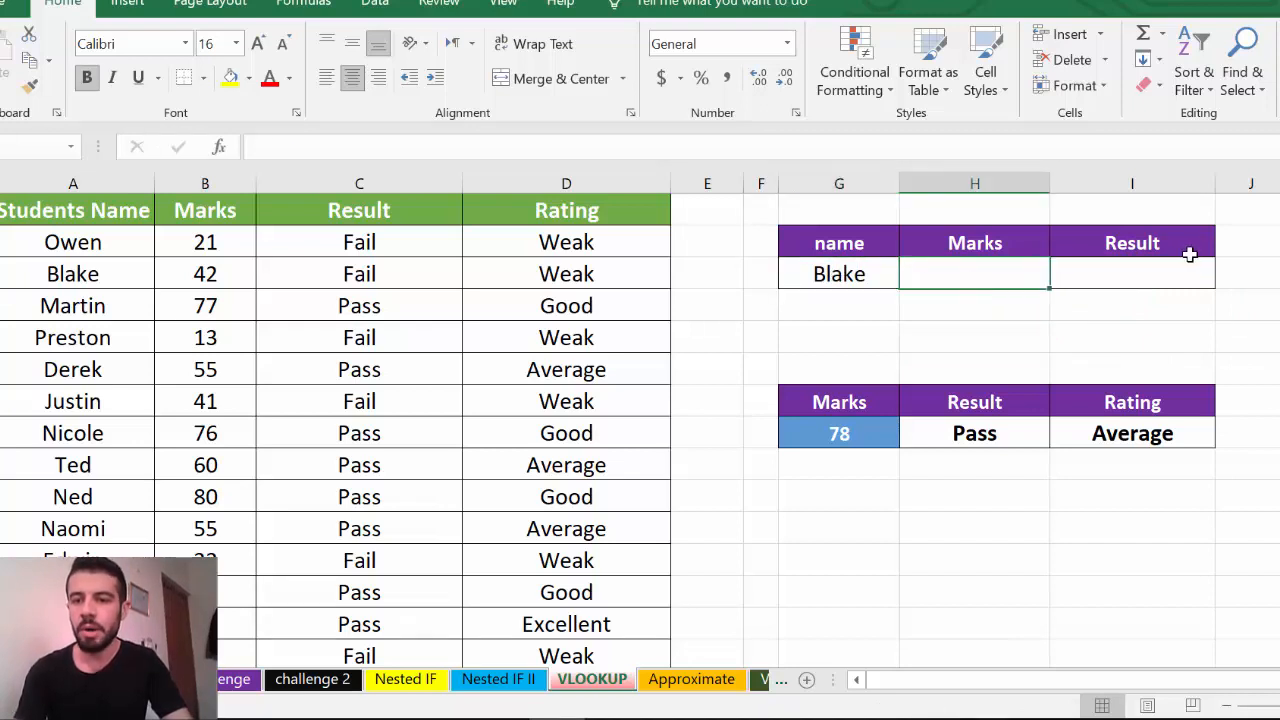
left_click(1164, 269)
left_click(1000, 277)
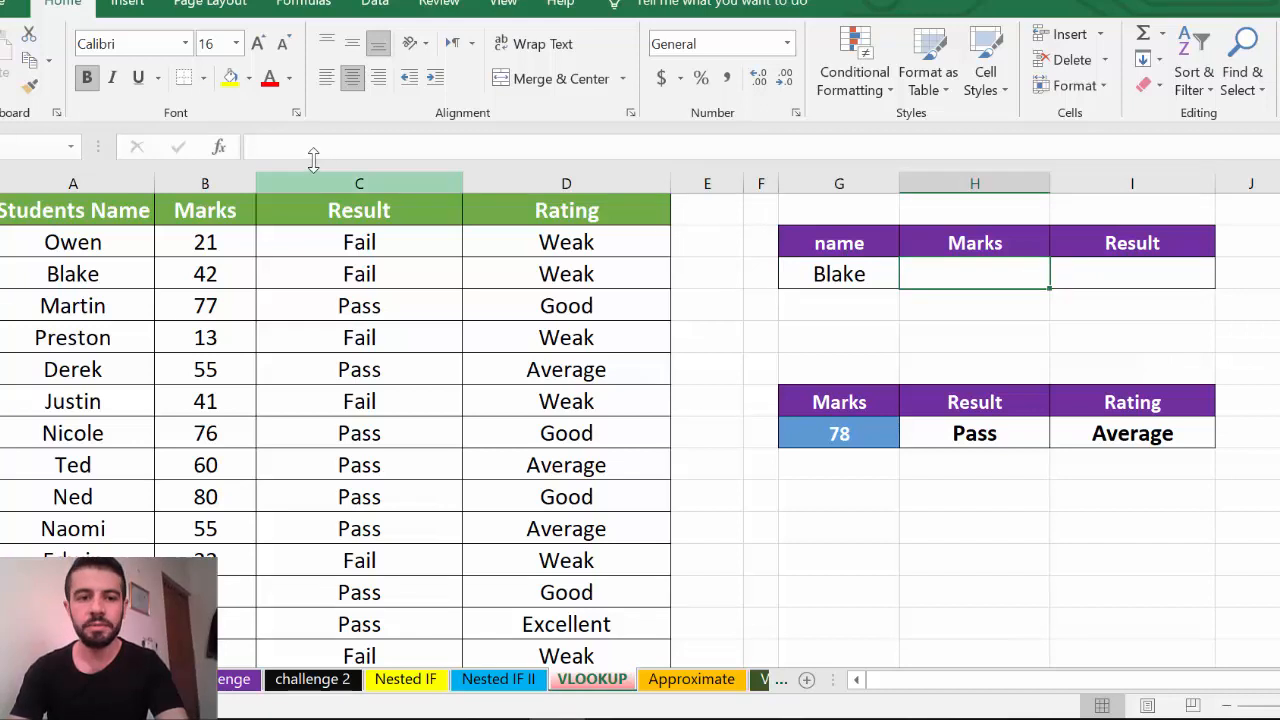
left_click(219, 147)
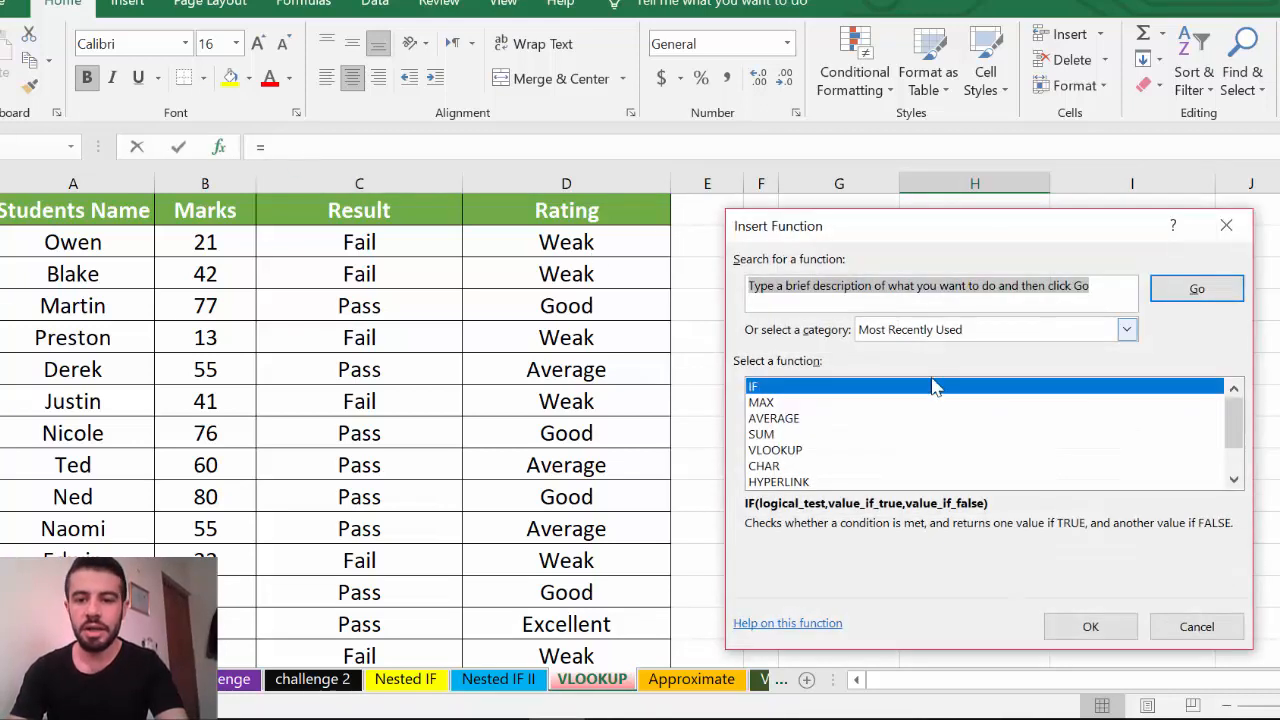
left_click(1127, 330)
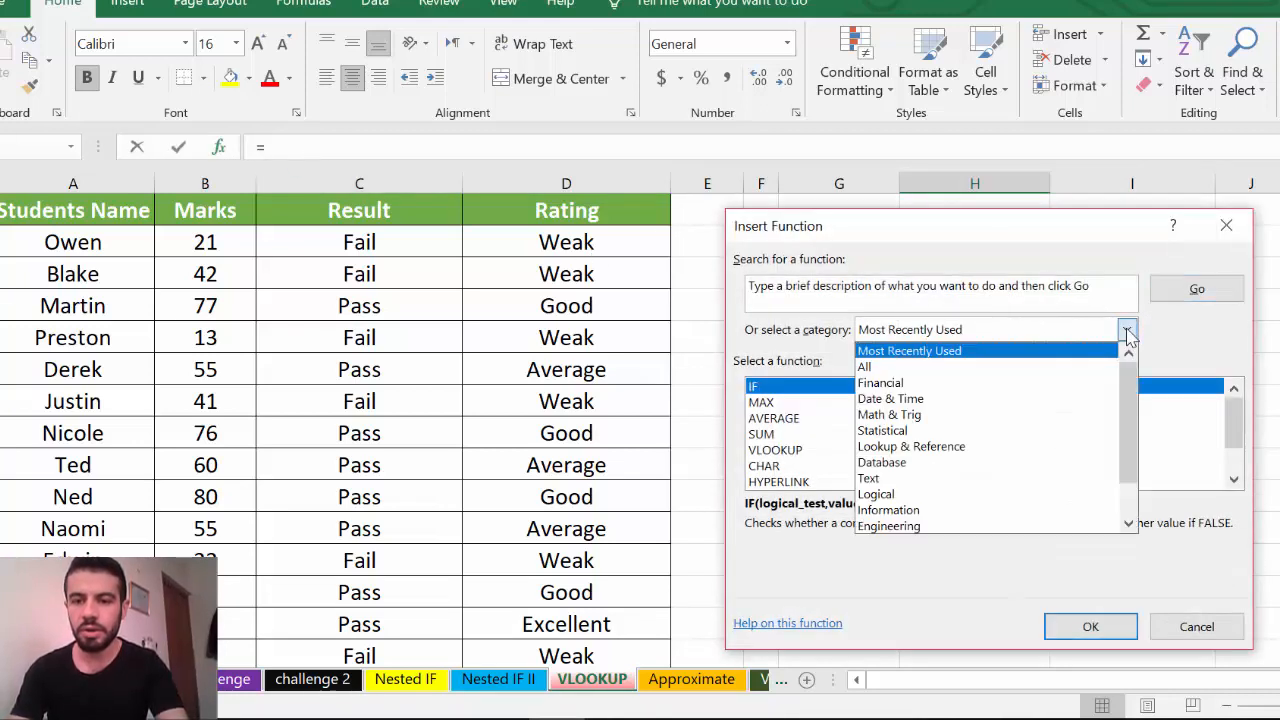
left_click(940, 447)
left_click_drag(1234, 413, 1235, 465)
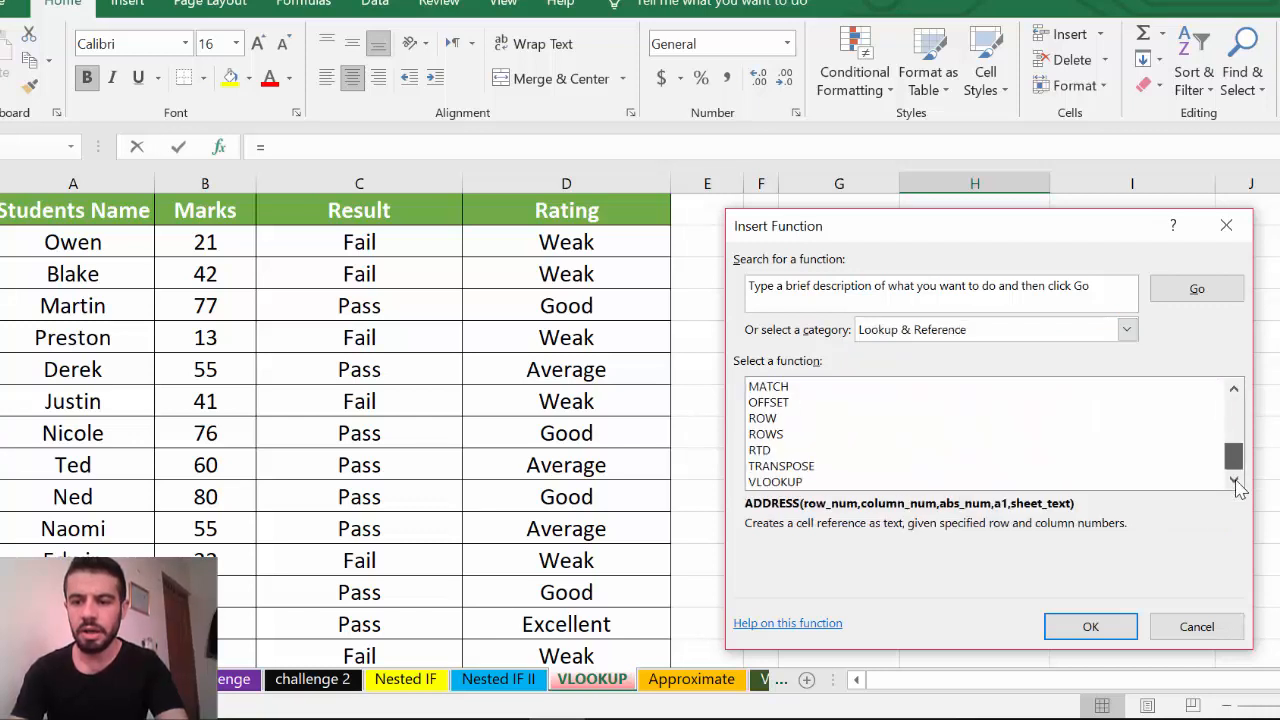
left_click(780, 482)
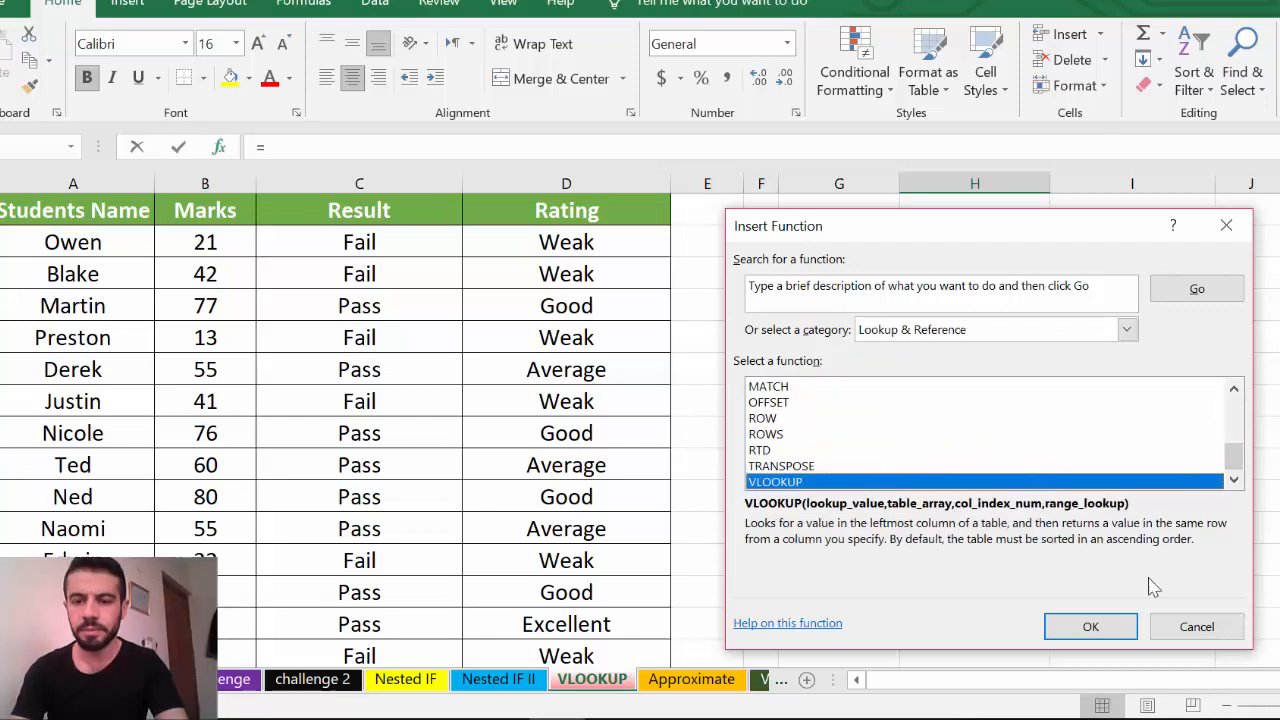
left_click(1105, 625)
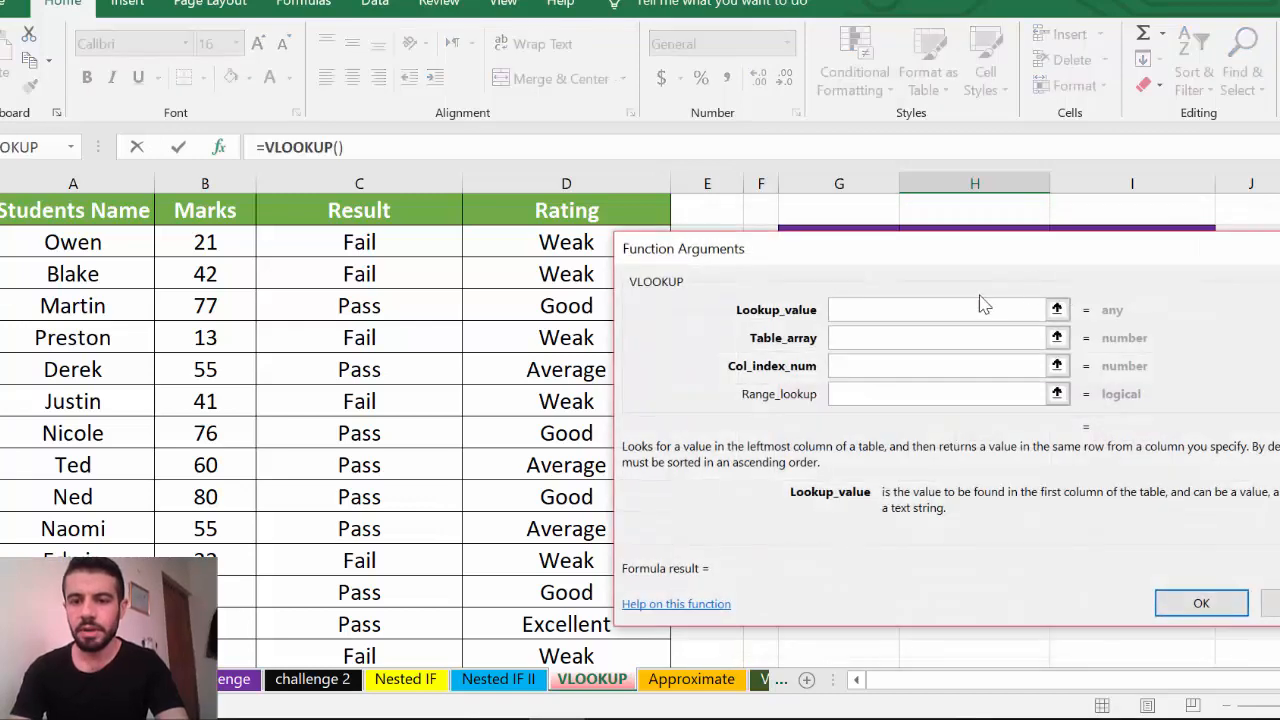
Move the arguments dialog clear of the lookup cells and set VLOOKUP's Lookup_value to G3 and Table_array to A1:D19
left_click_drag(962, 262, 1040, 363)
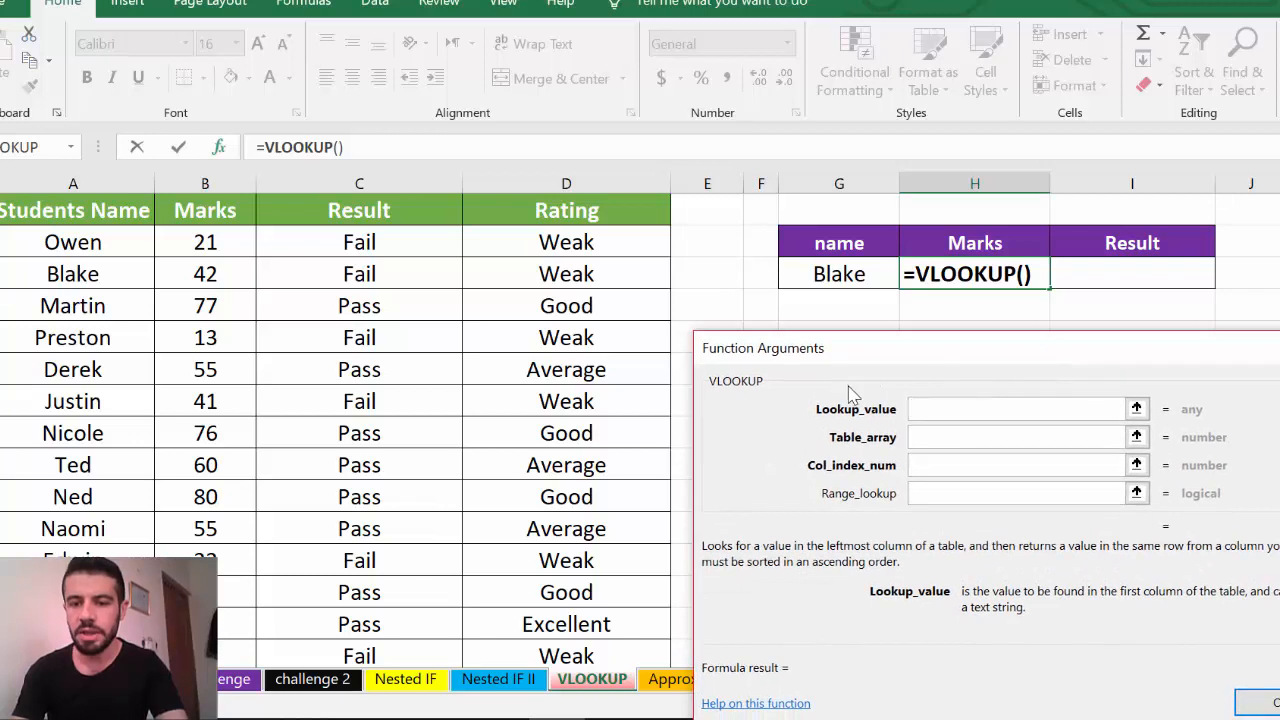
left_click(858, 276)
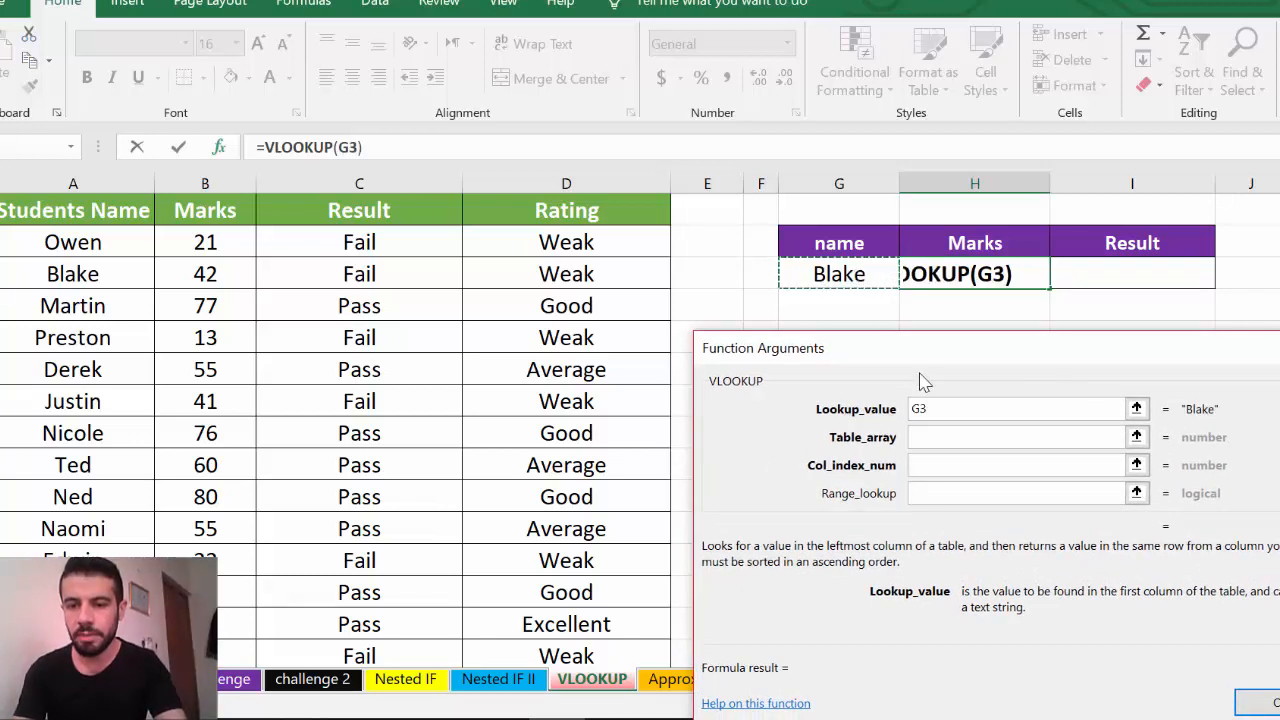
left_click(936, 443)
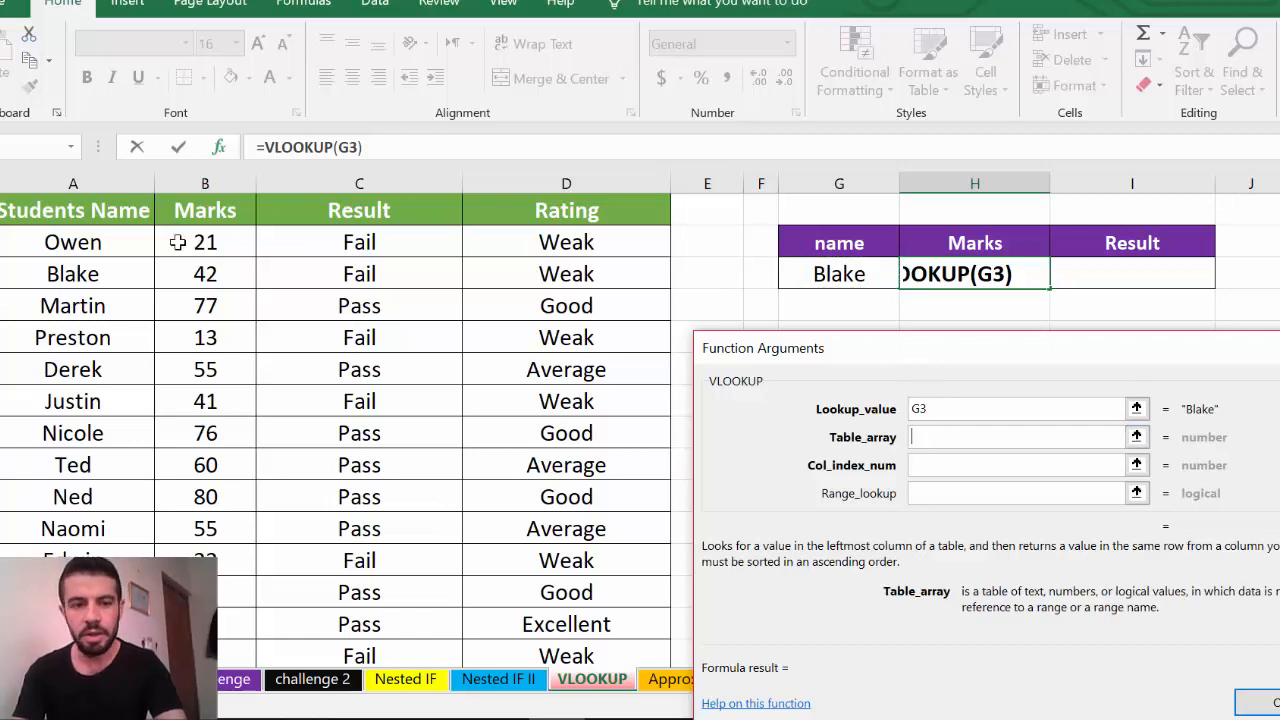
left_click_drag(86, 209, 560, 596)
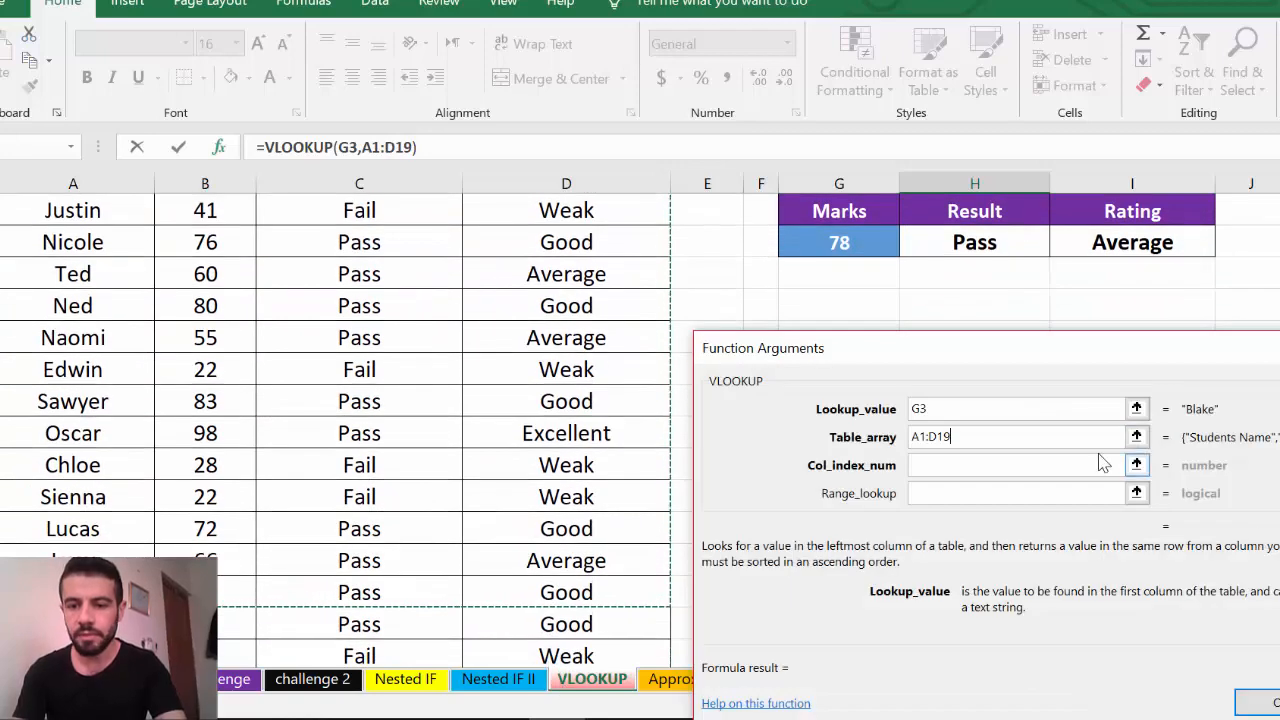
Set VLOOKUP's Col_index_num to 2 and Range_lookup to 0, complete the formula and open it in H3 for review
left_click(979, 472)
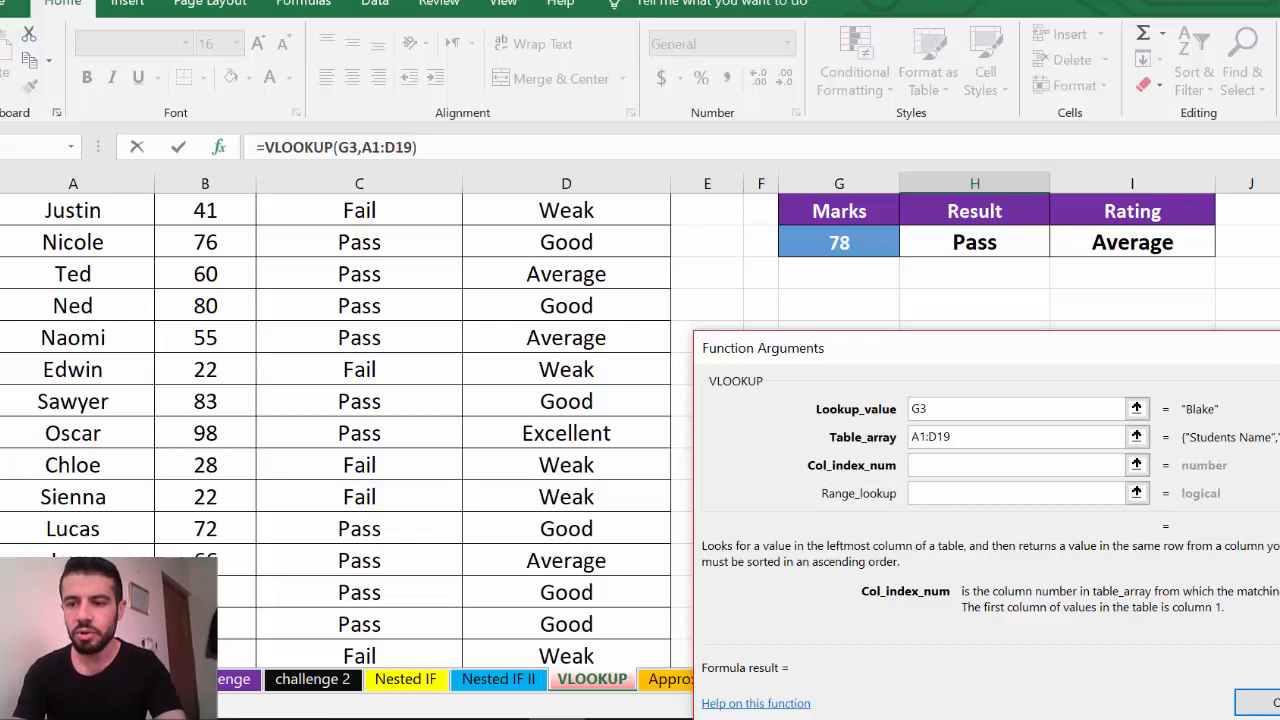
scroll(745, 275, "up", 1)
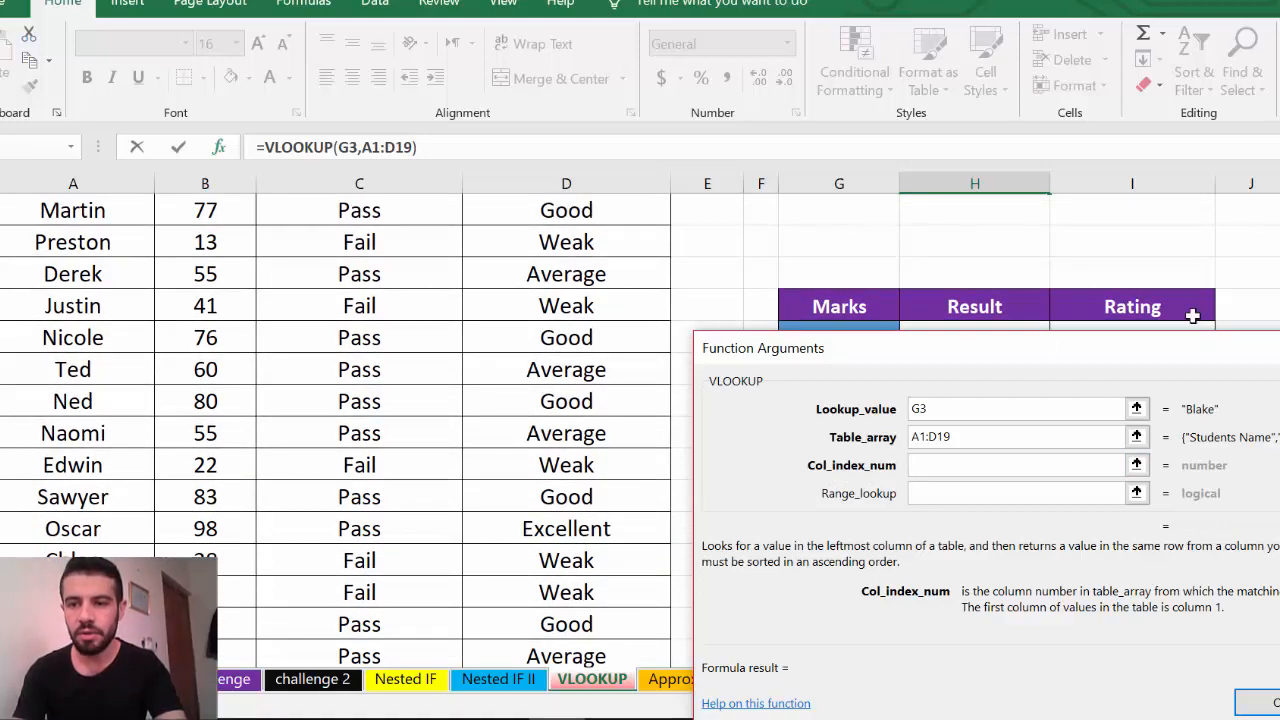
scroll(942, 243, "up", 1)
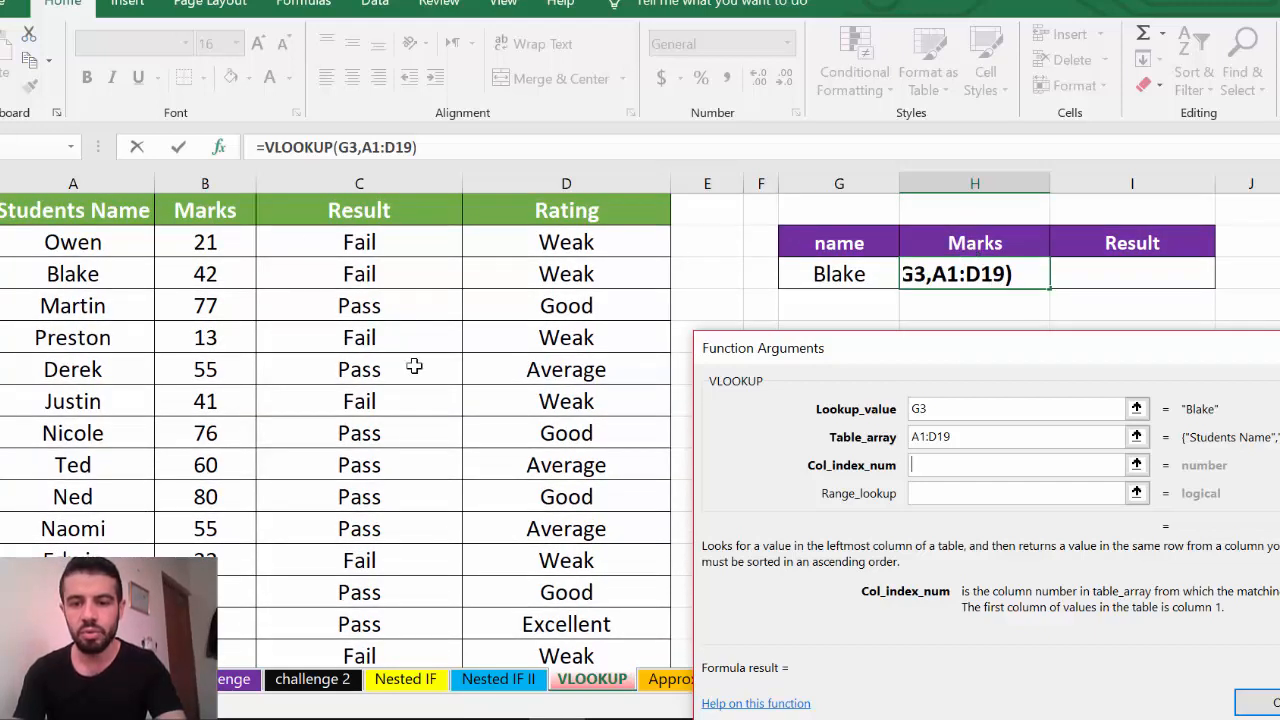
type("2")
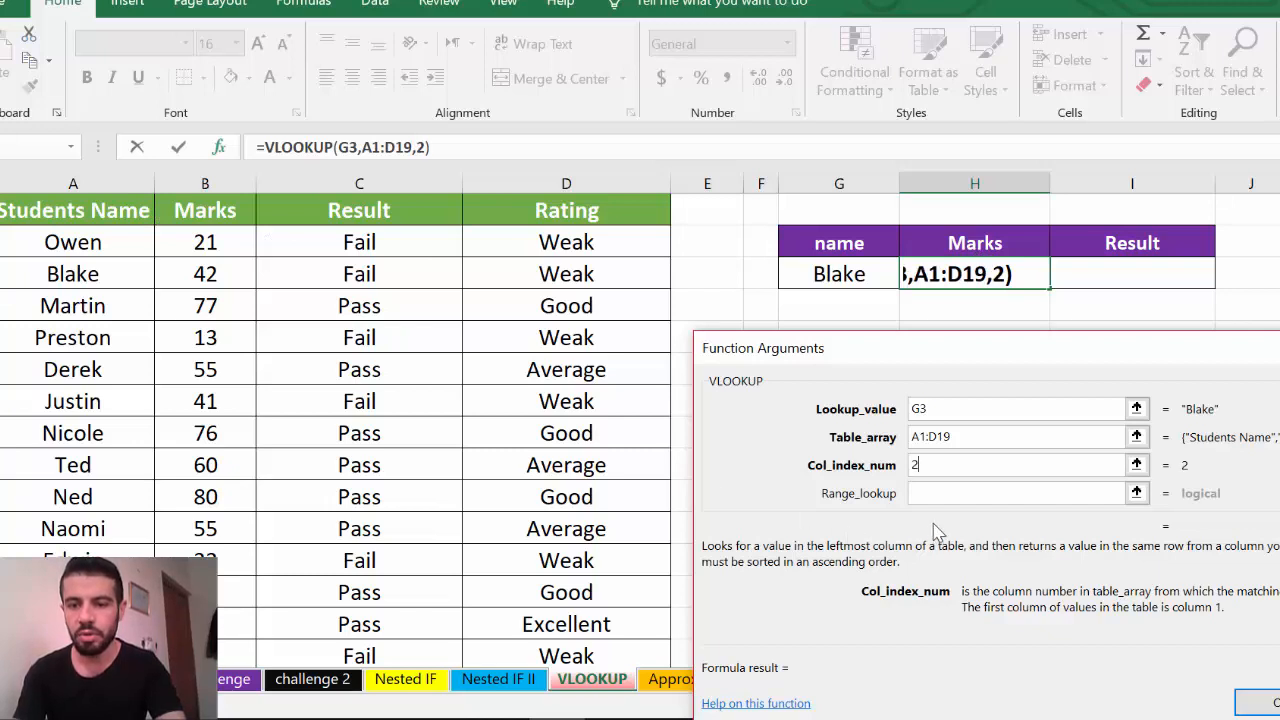
left_click(915, 491)
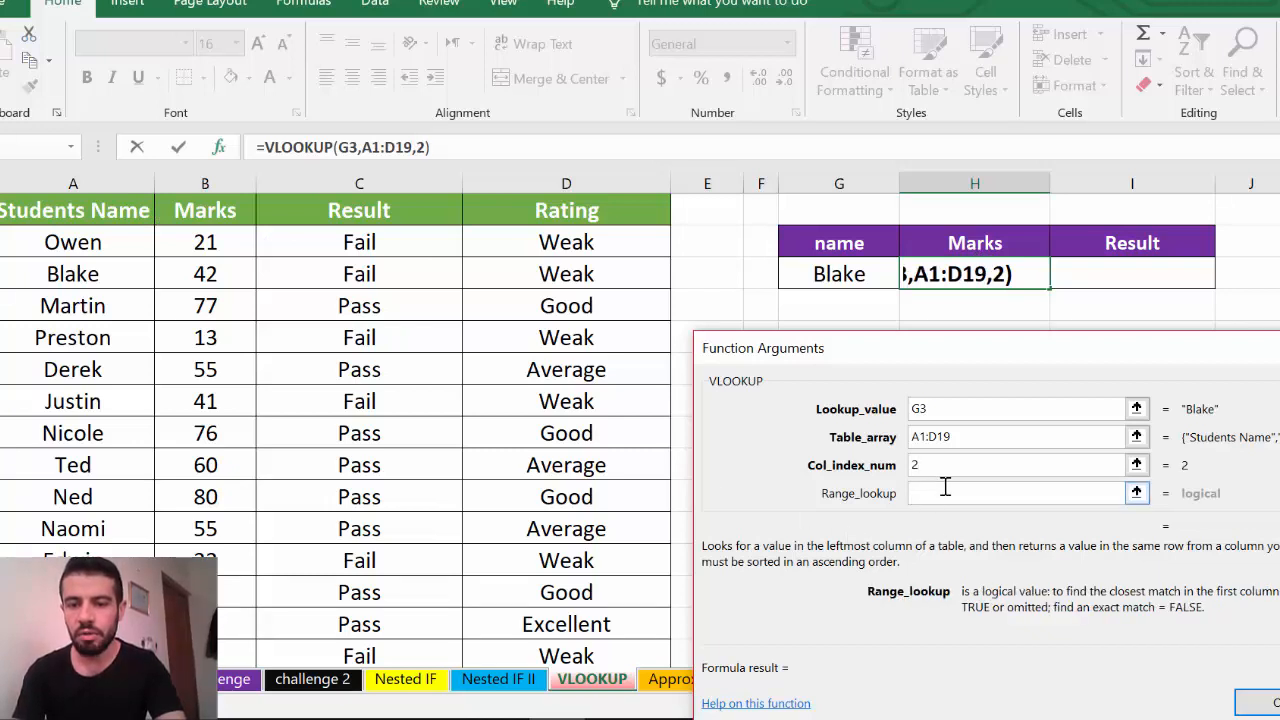
type("0")
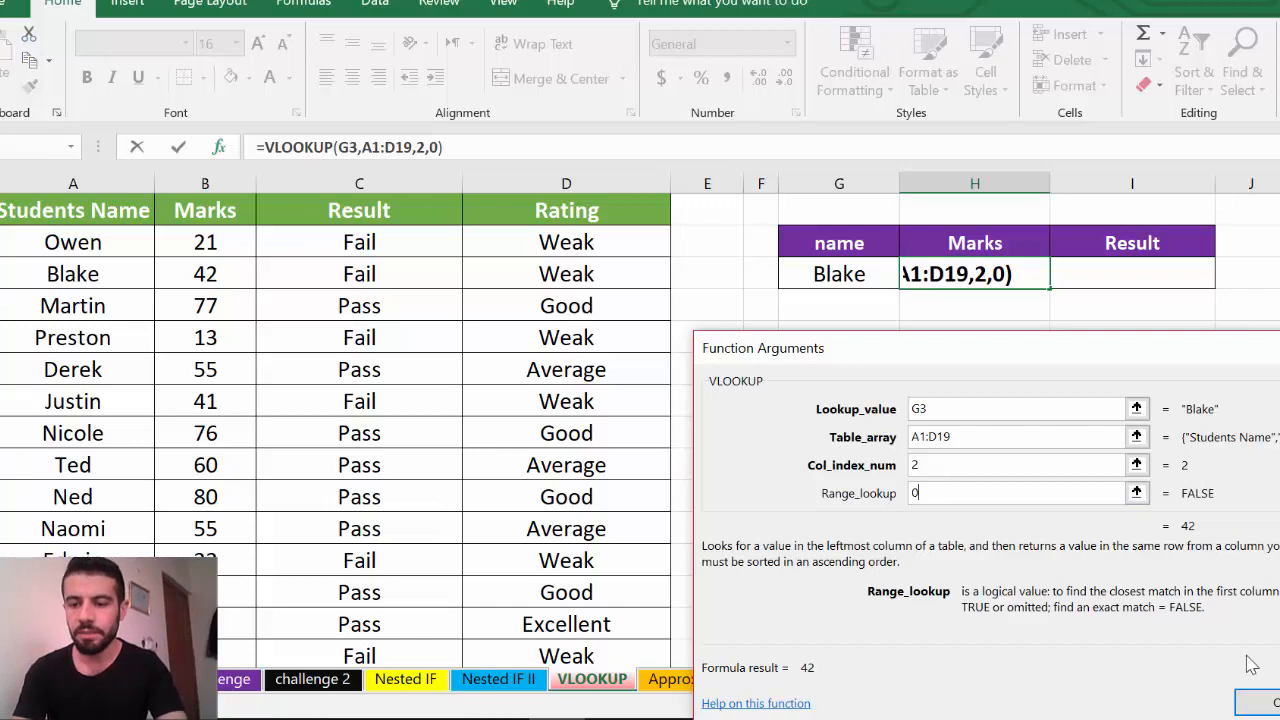
left_click(1262, 702)
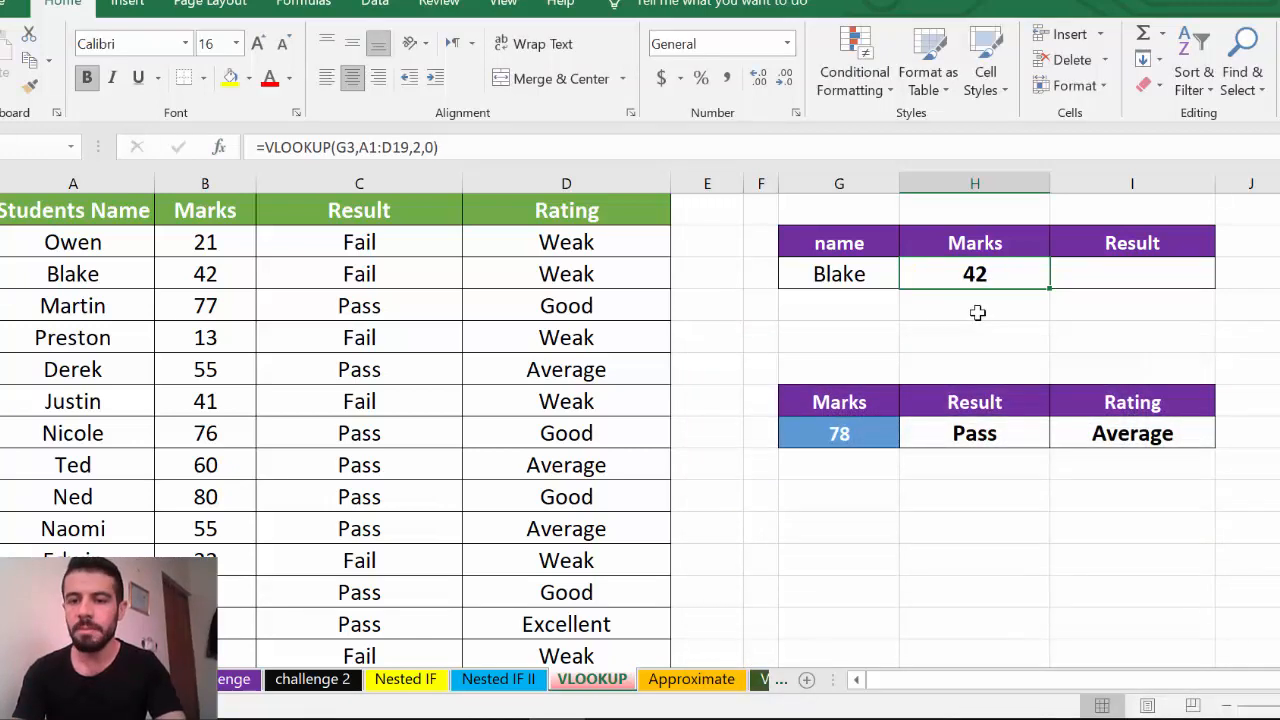
double_click(954, 273)
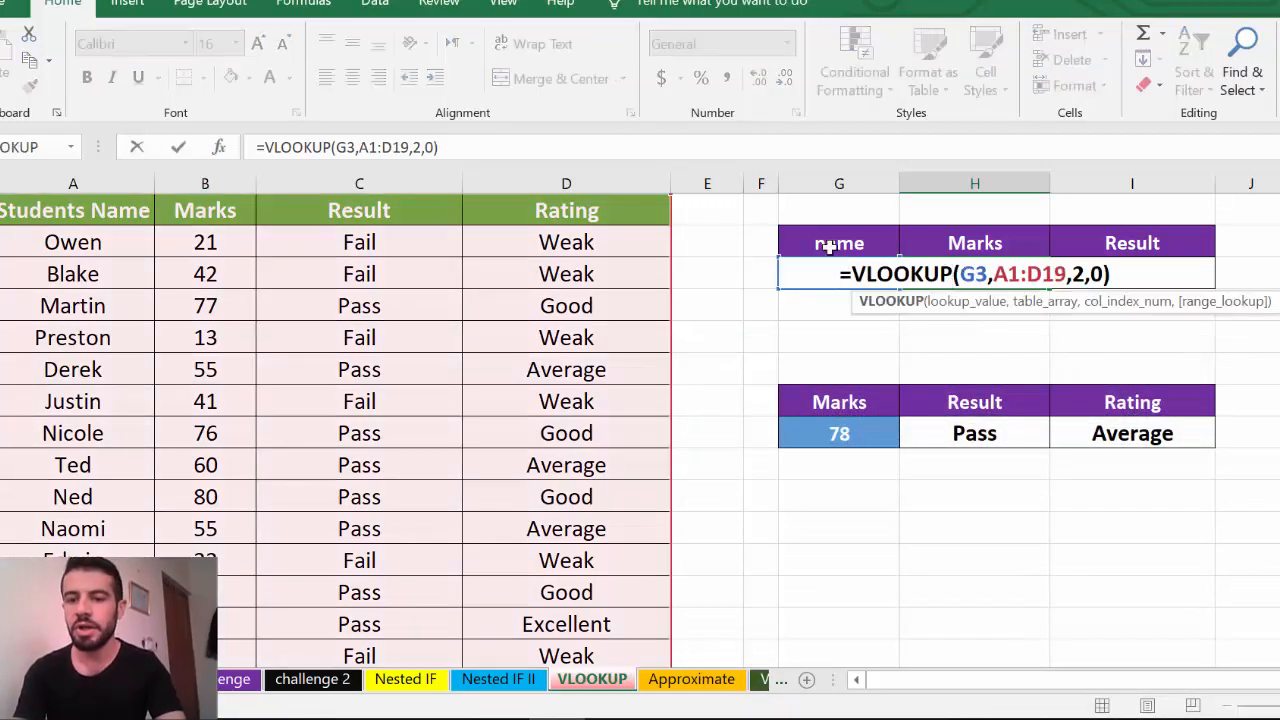
Close the H3 formula and open VLOOKUP's arguments for Result cell I3 by searching Insert Function for "vlookup"
left_click(957, 305)
left_click(1133, 277)
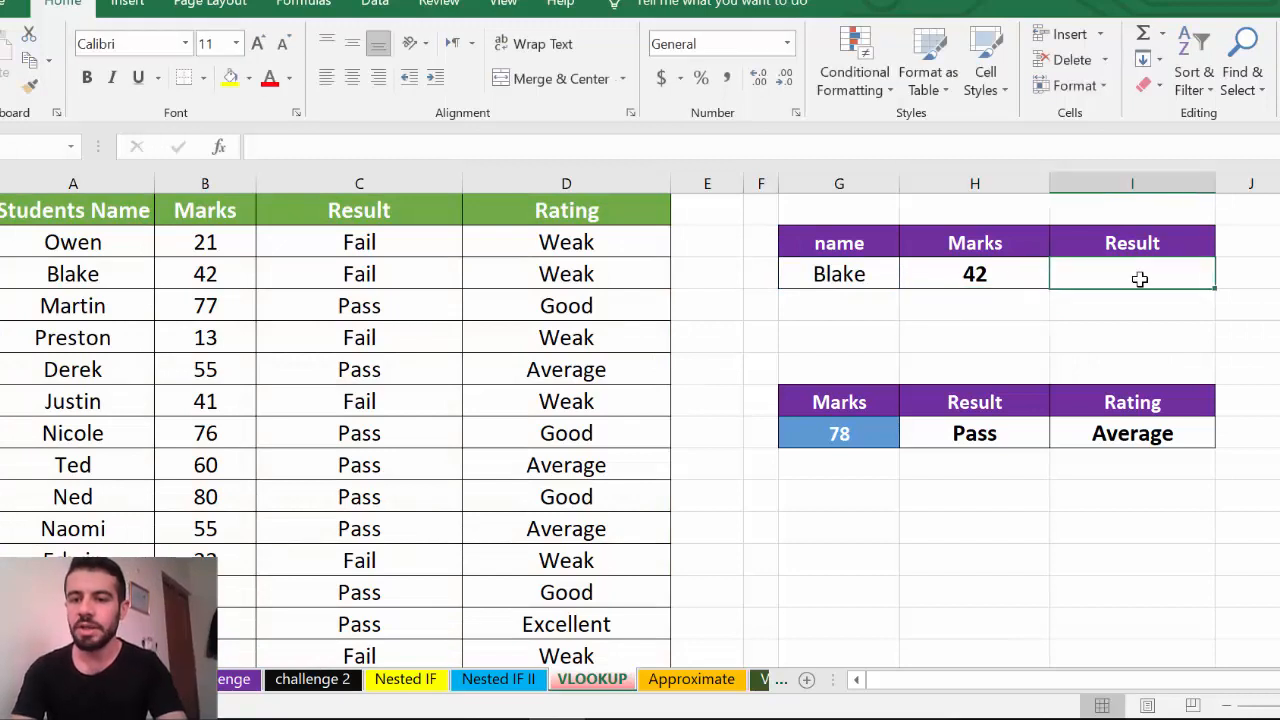
left_click(219, 146)
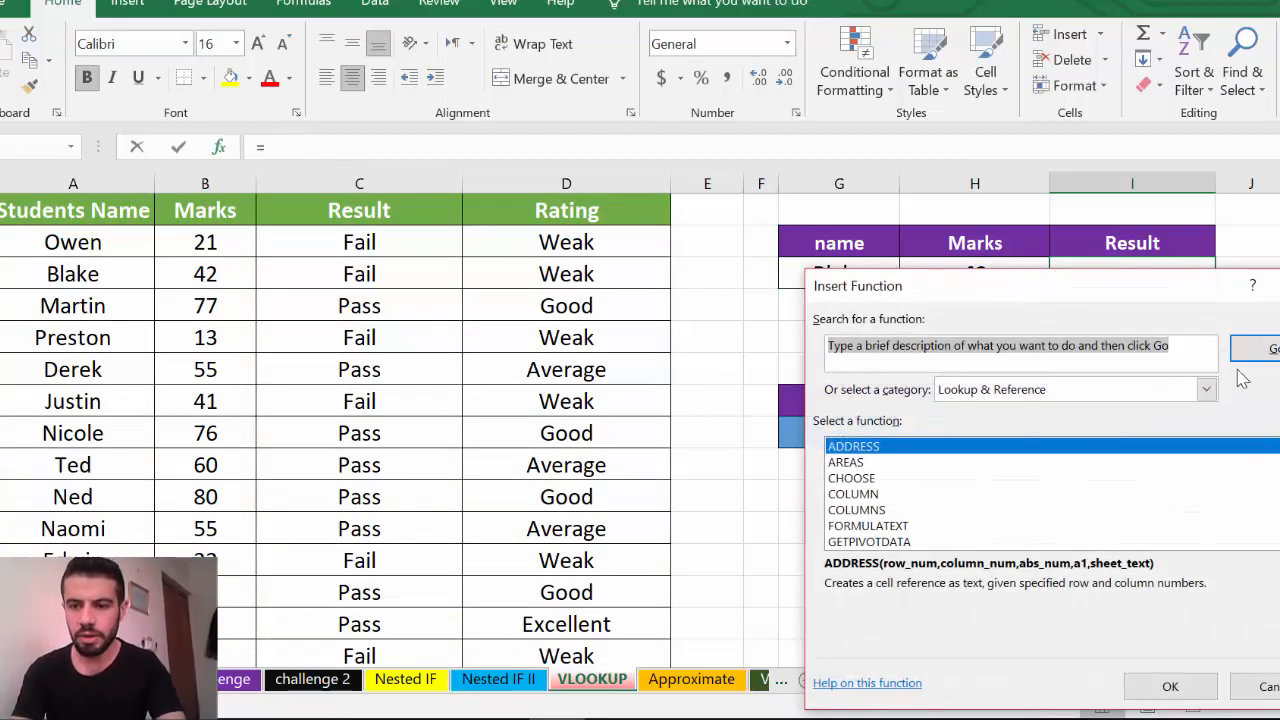
type("vlo")
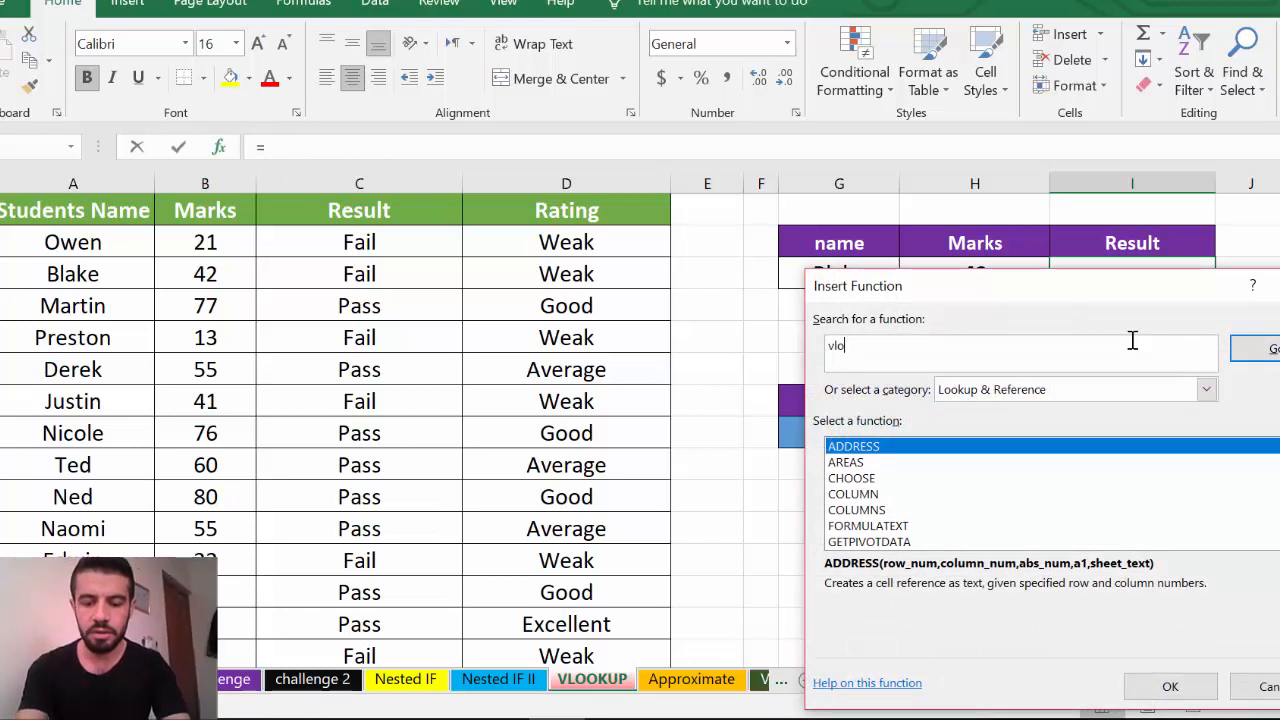
type("okup")
left_click(1266, 350)
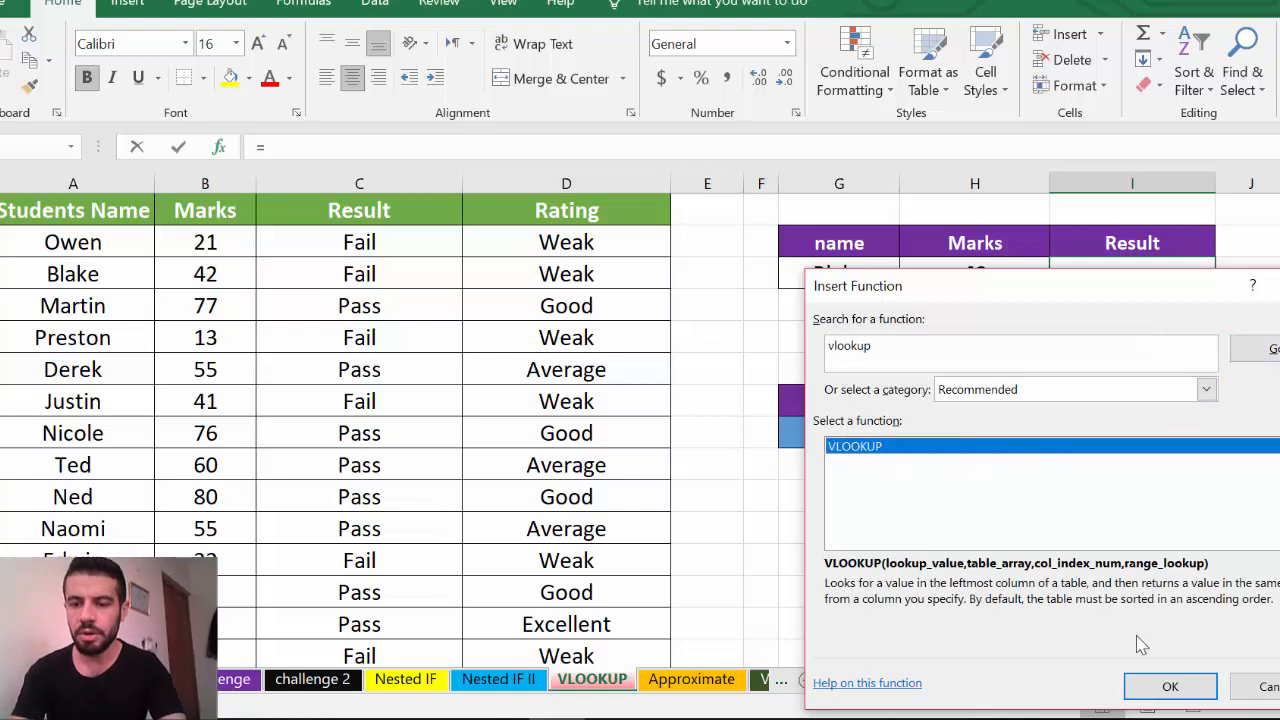
left_click(1168, 686)
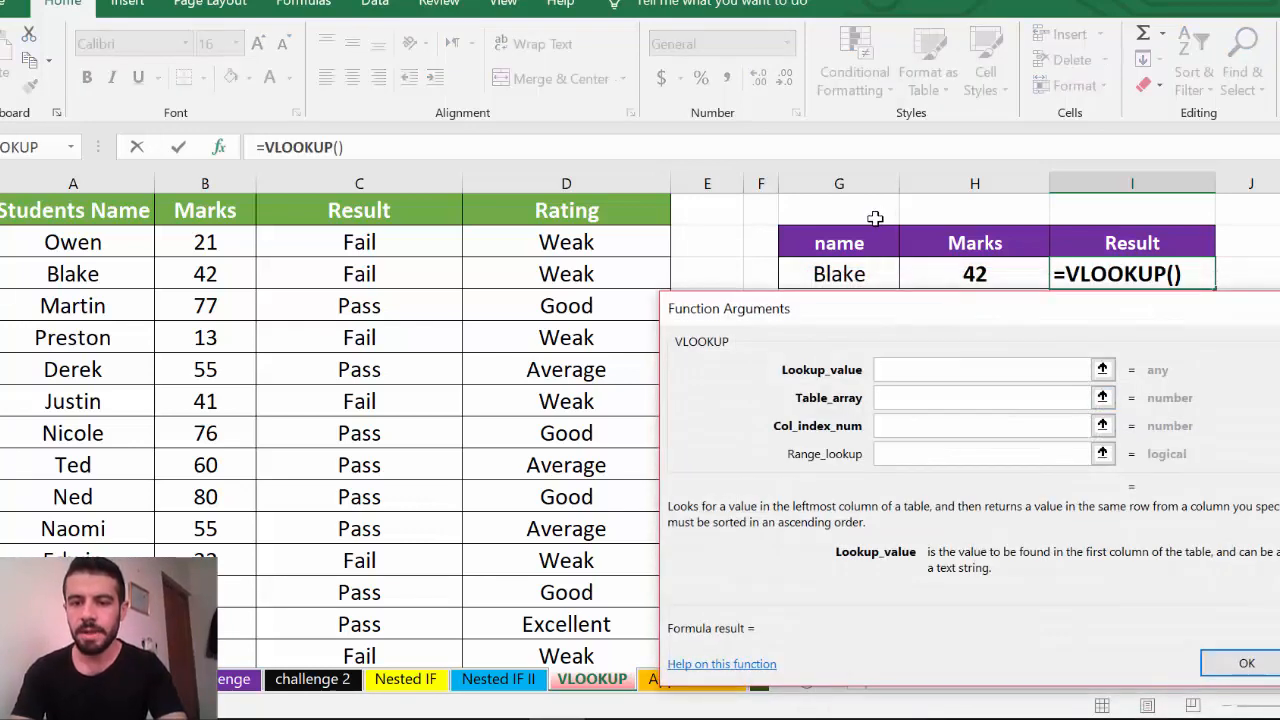
Set the Lookup_value to G3 and the Table_array to A1:D15 for the I3 VLOOKUP
left_click(791, 278)
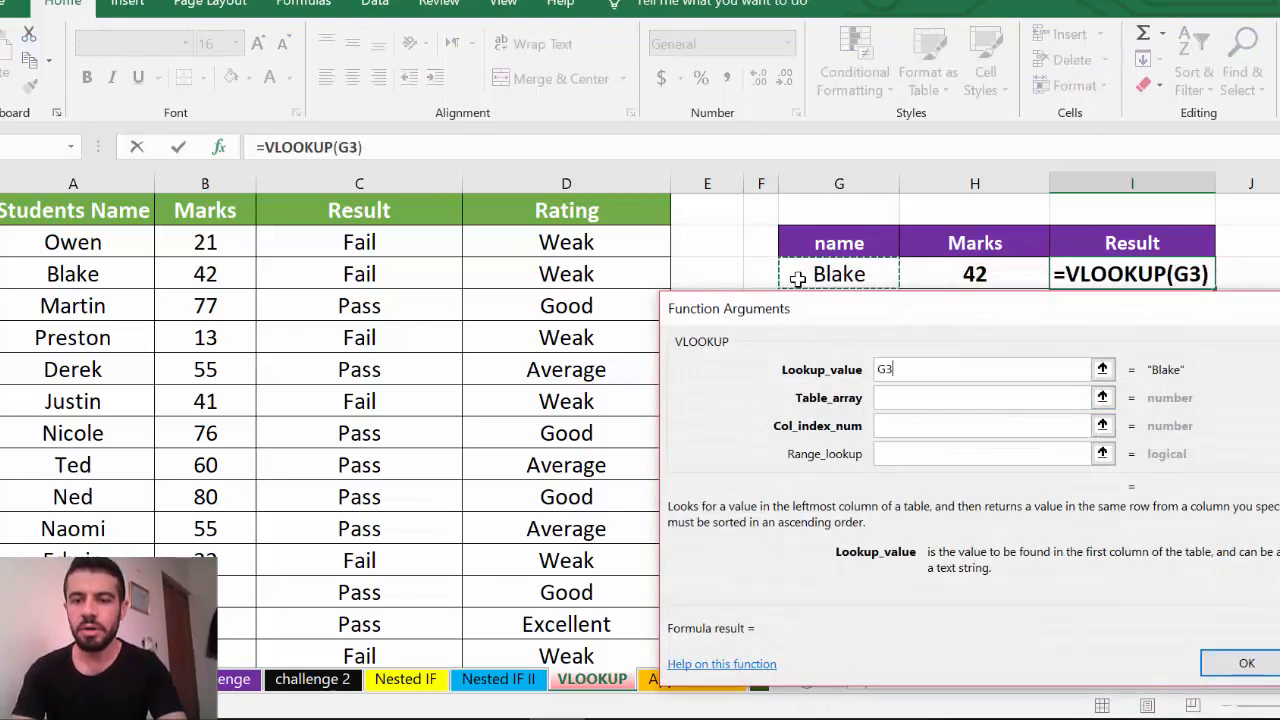
left_click(894, 397)
left_click_drag(65, 210, 528, 651)
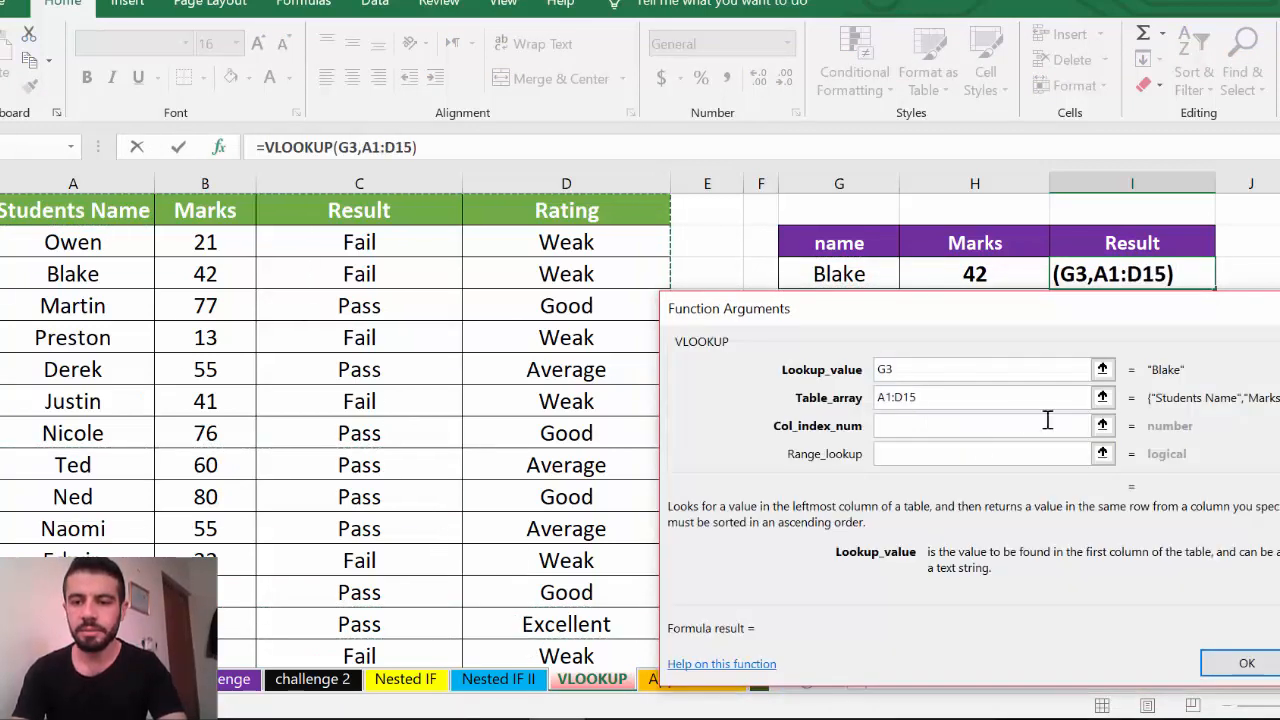
Set Col_index_num to 3 and Range_lookup to 0, and complete the Result formula in I3
left_click(908, 426)
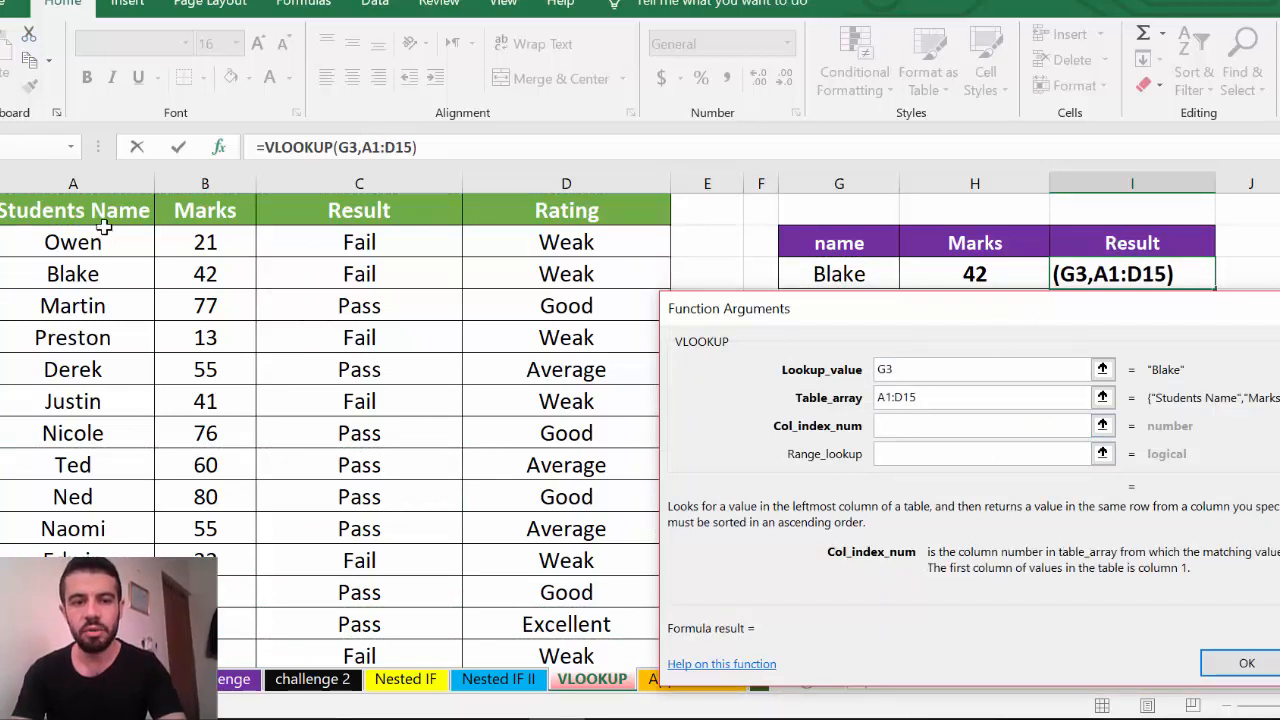
type("3")
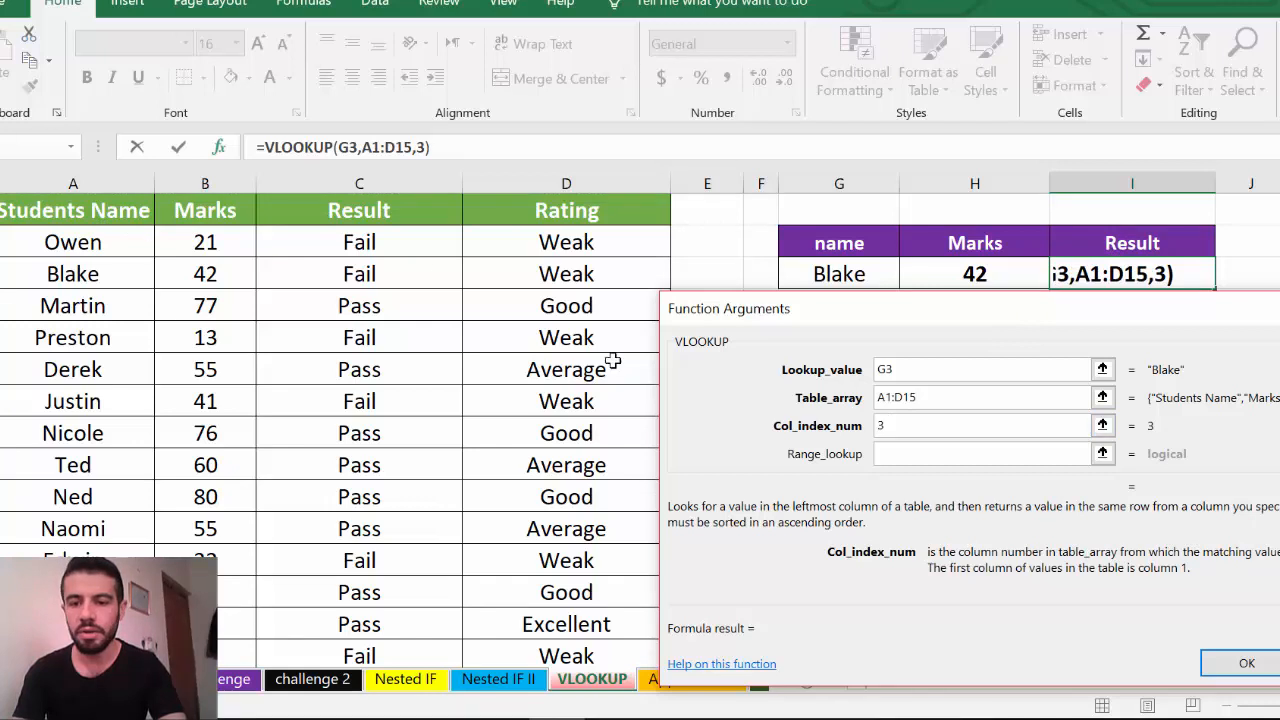
left_click(896, 456)
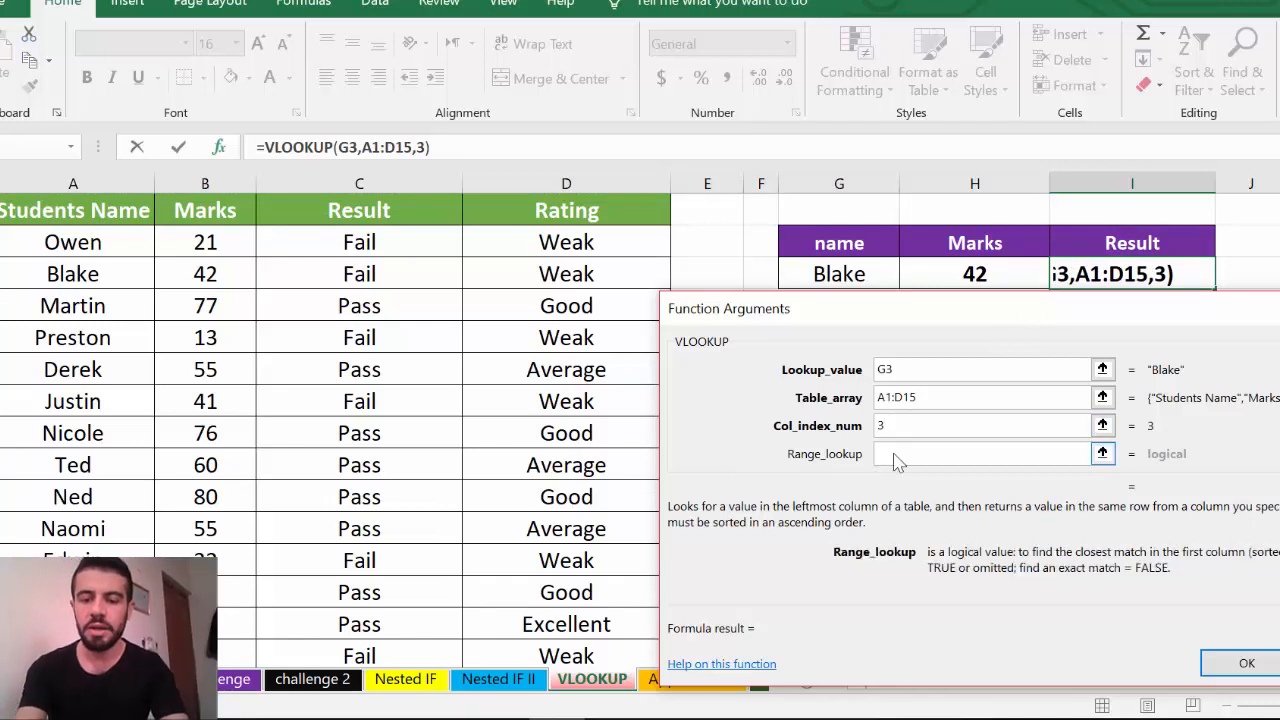
type("0")
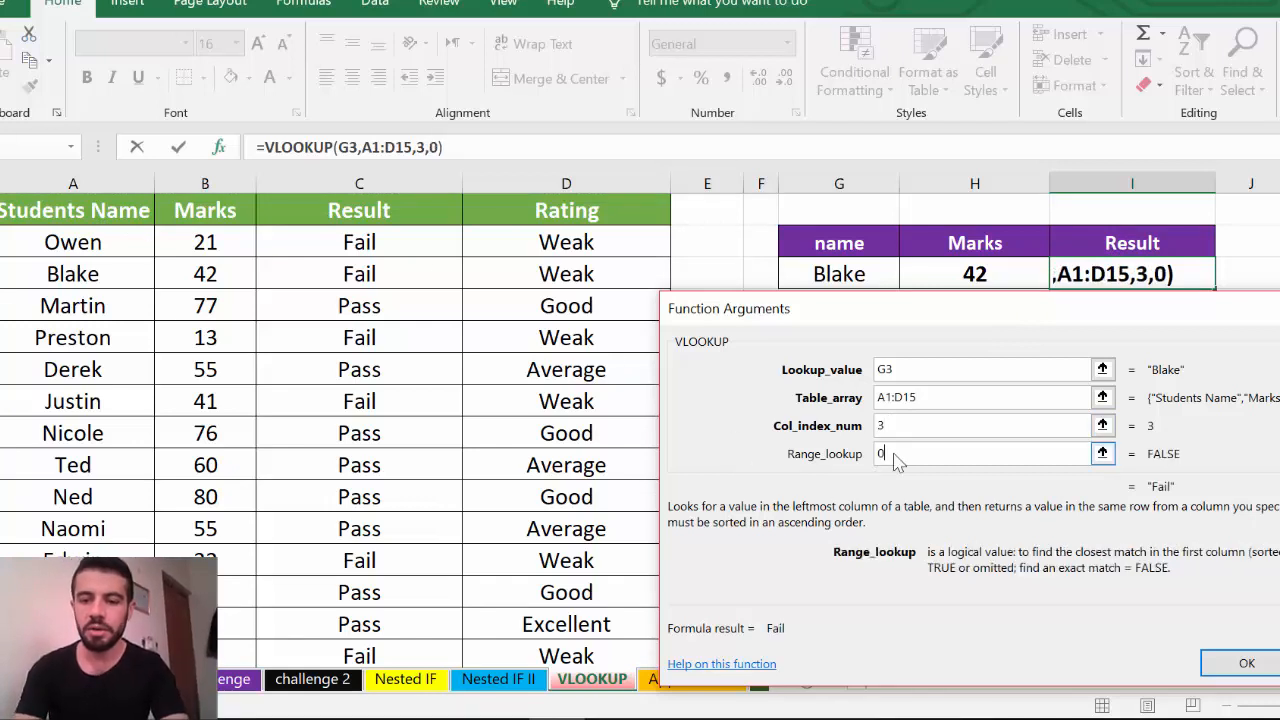
left_click(1247, 664)
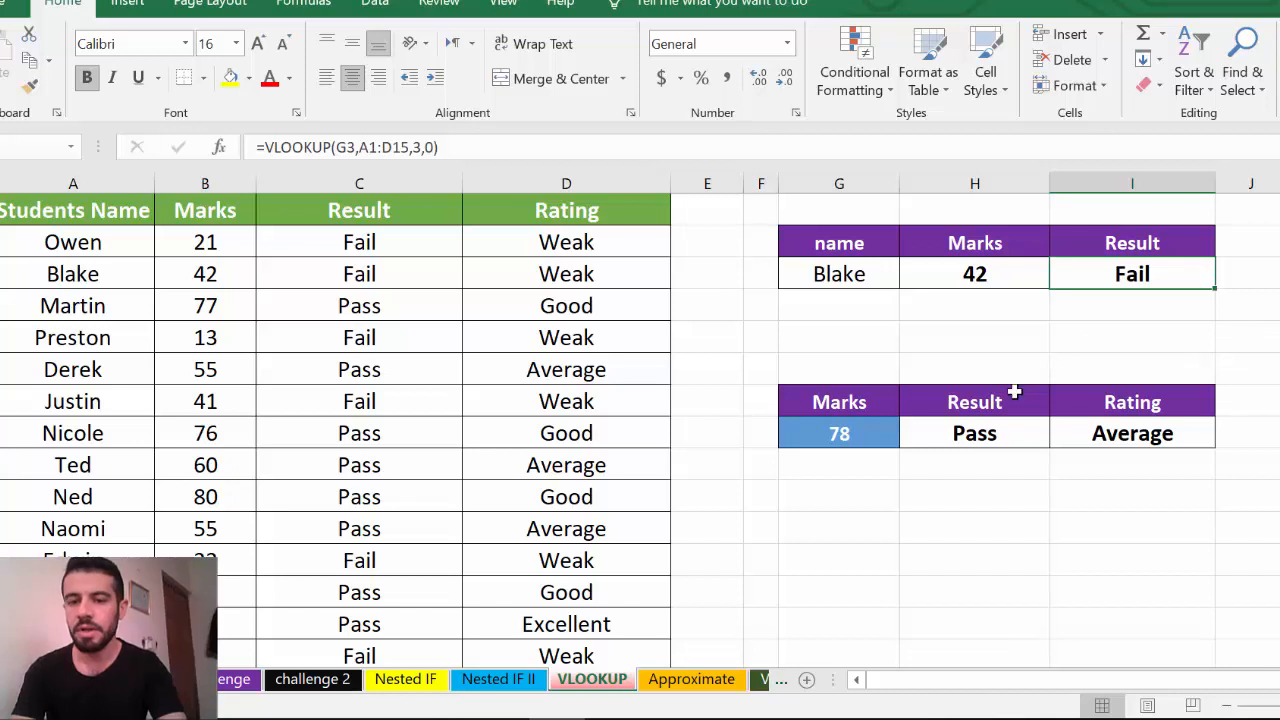
Clear Result cell H8, open VLOOKUP's arguments there with Insert Function, and move the dialog clear of the lookup cells
left_click(972, 438)
key("Delete")
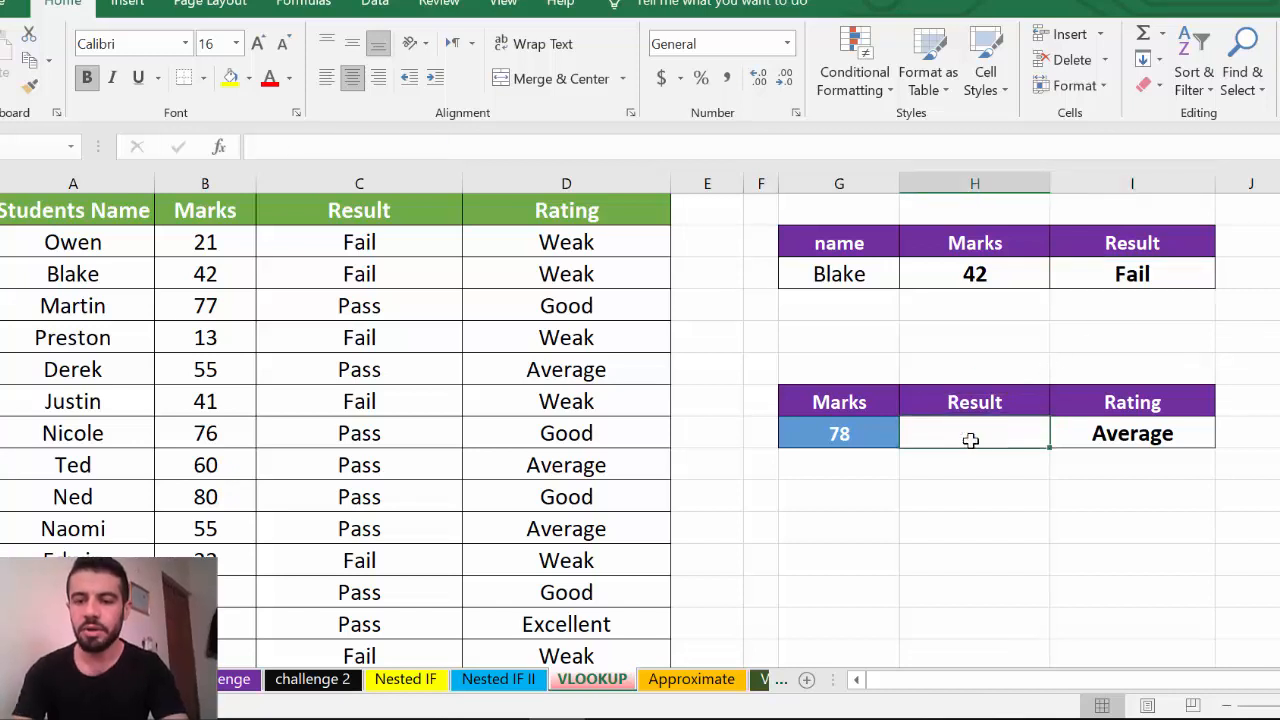
left_click(220, 147)
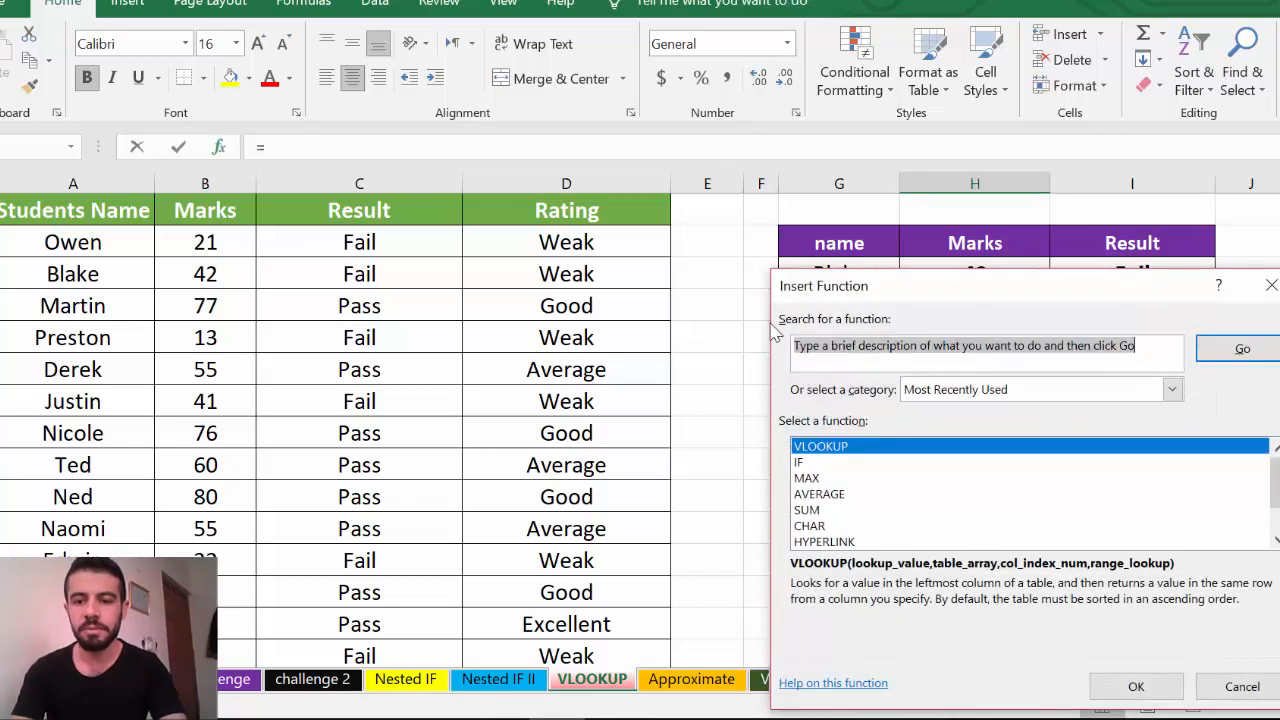
left_click(1136, 686)
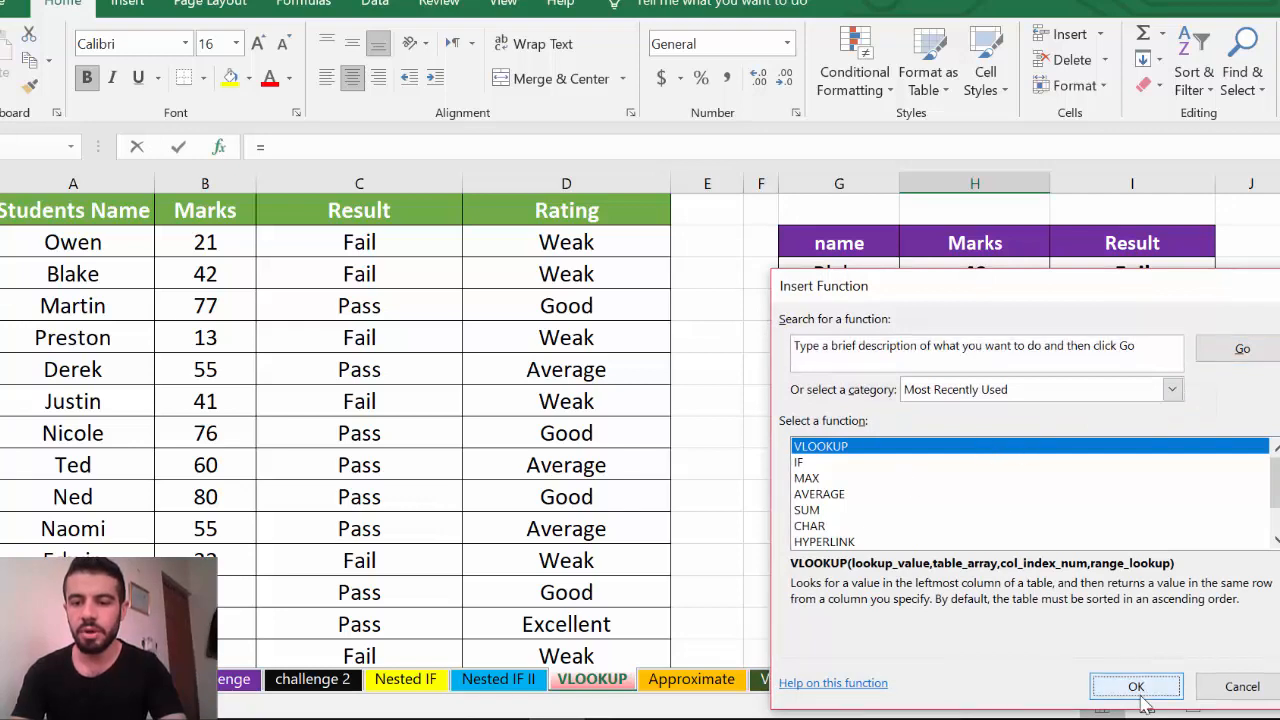
left_click_drag(978, 310, 1026, 524)
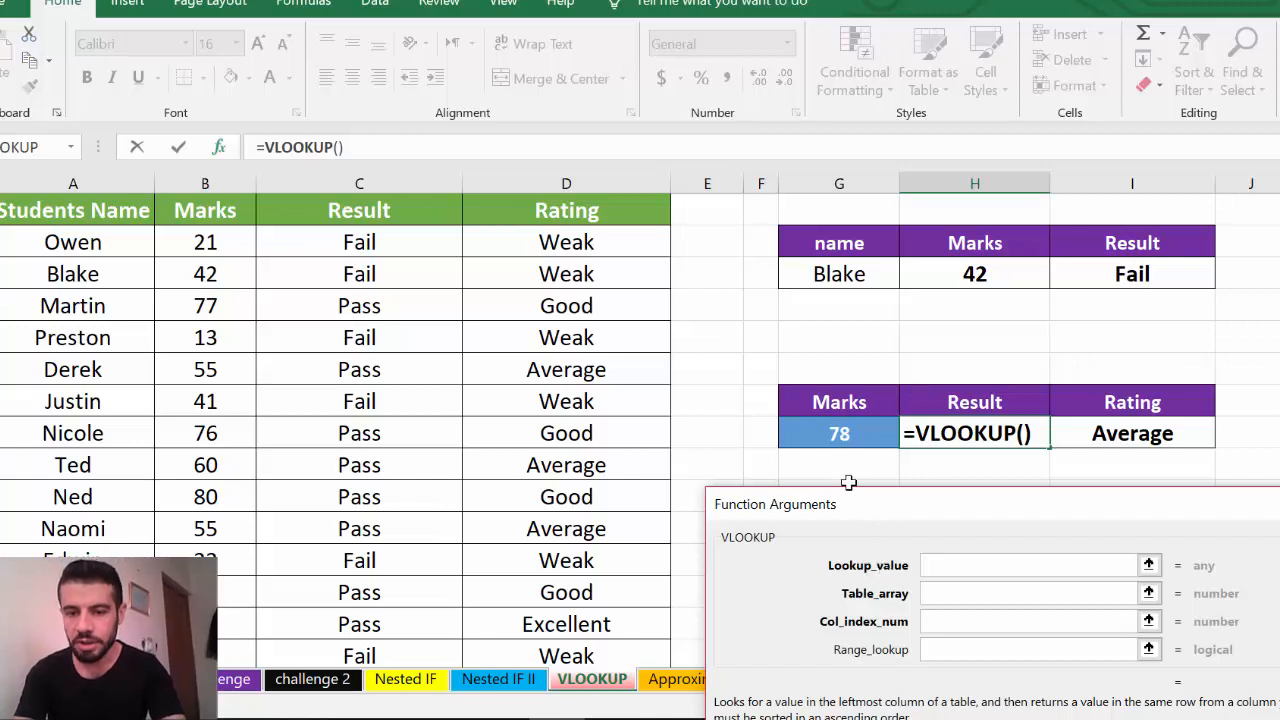
left_click(847, 436)
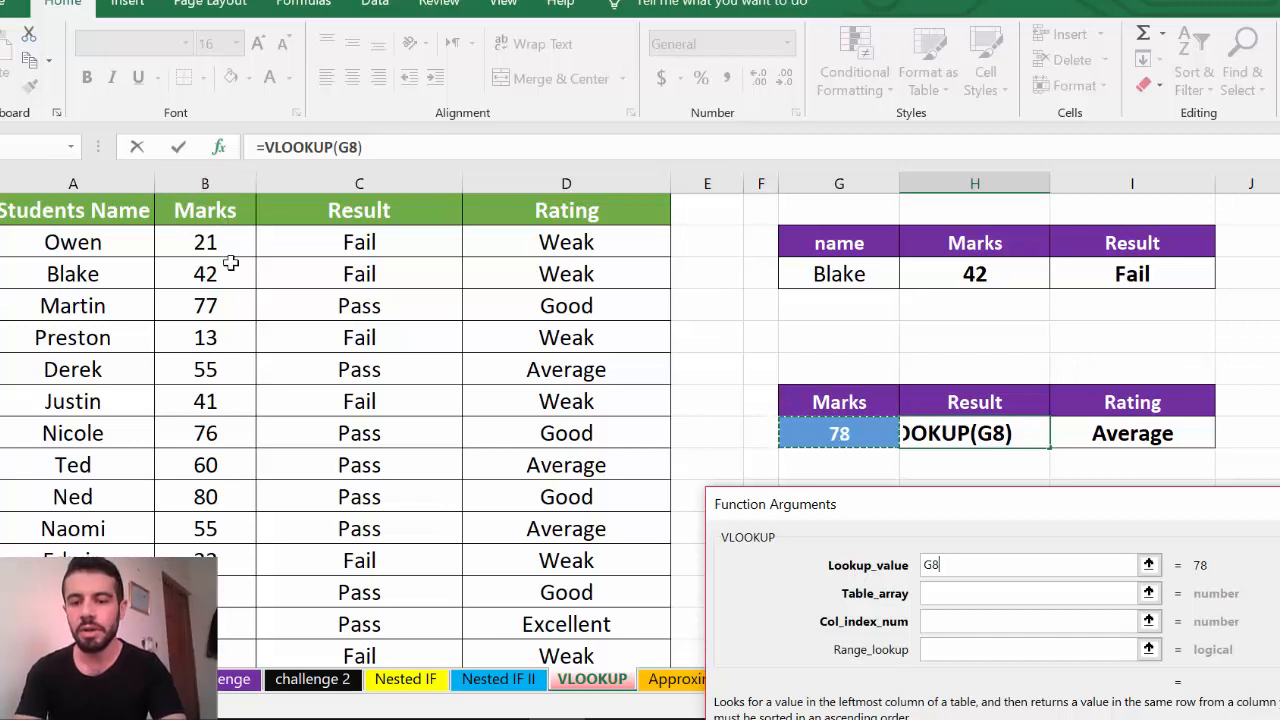
left_click_drag(204, 216, 529, 654)
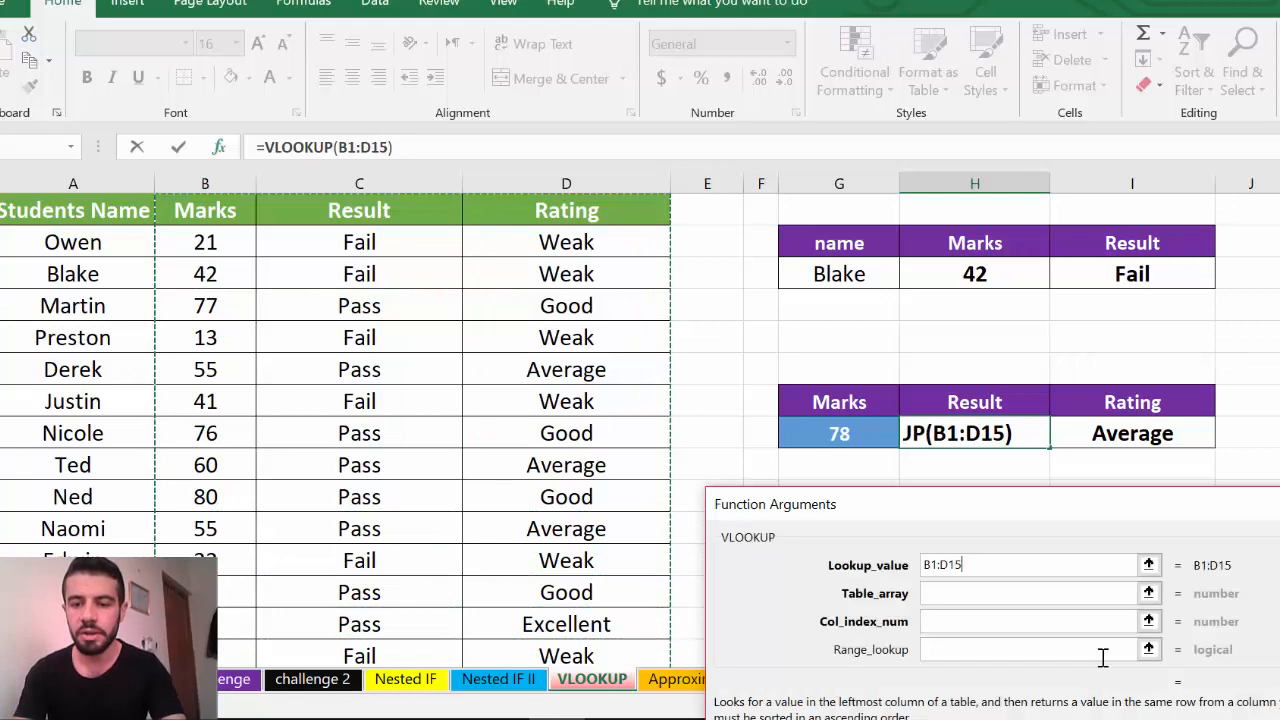
key("BackSpace")
key("BackSpace")
key("BackSpace")
key("BackSpace")
key("BackSpace")
key("BackSpace")
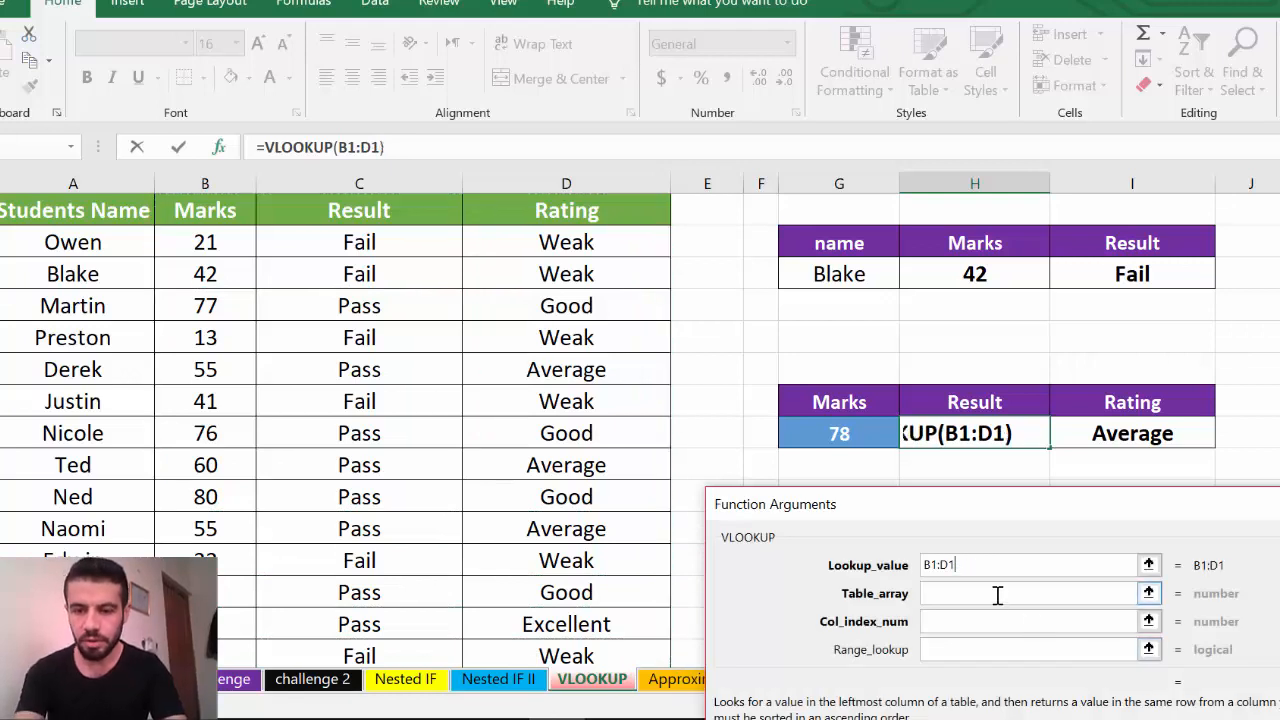
Set the Lookup_value to G8 and the Table_array to B1:D15 for the H8 VLOOKUP
left_click(851, 427)
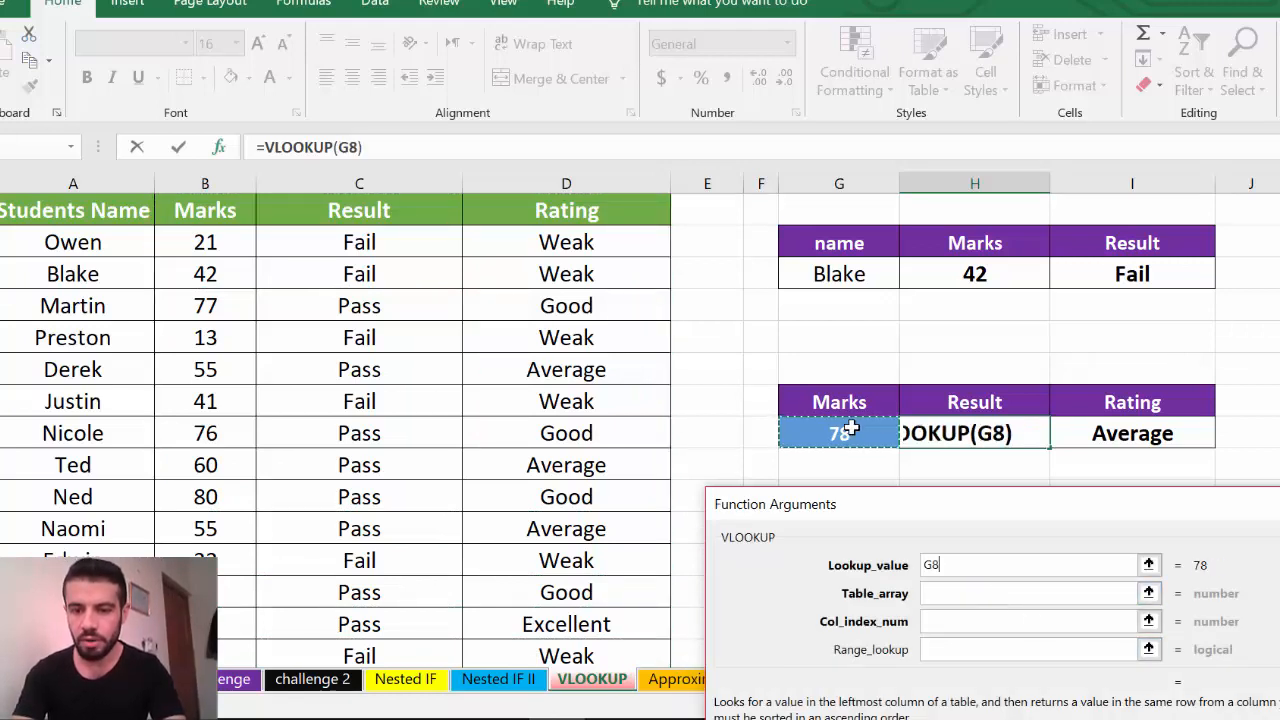
left_click(951, 597)
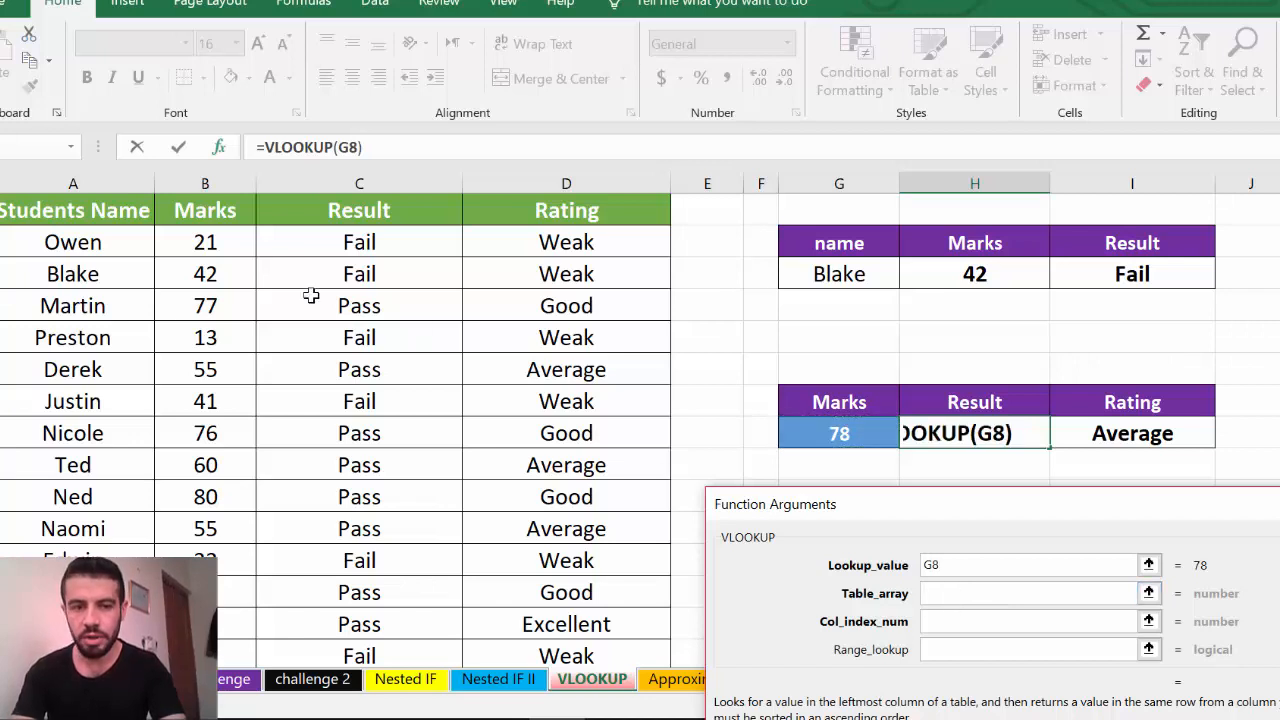
left_click_drag(178, 213, 555, 658)
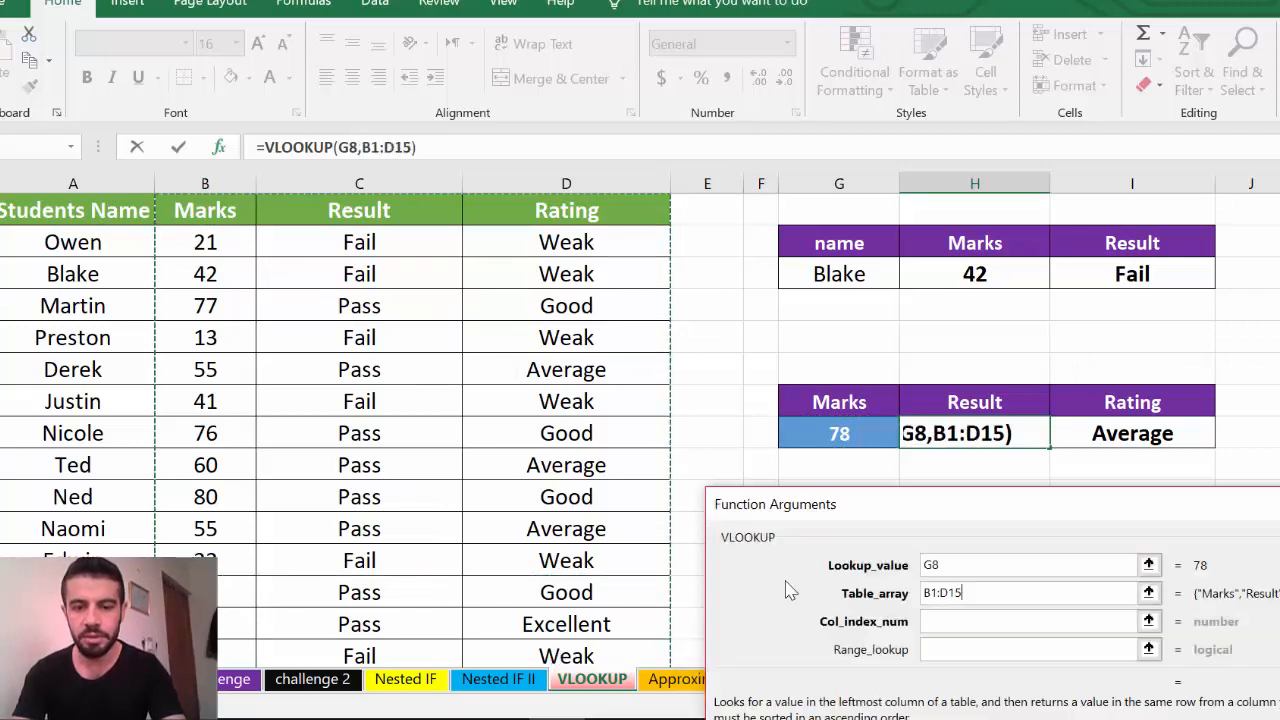
Set Col_index_num to 2 and Range_lookup to 0, and complete the Result formula in H8
left_click(1003, 622)
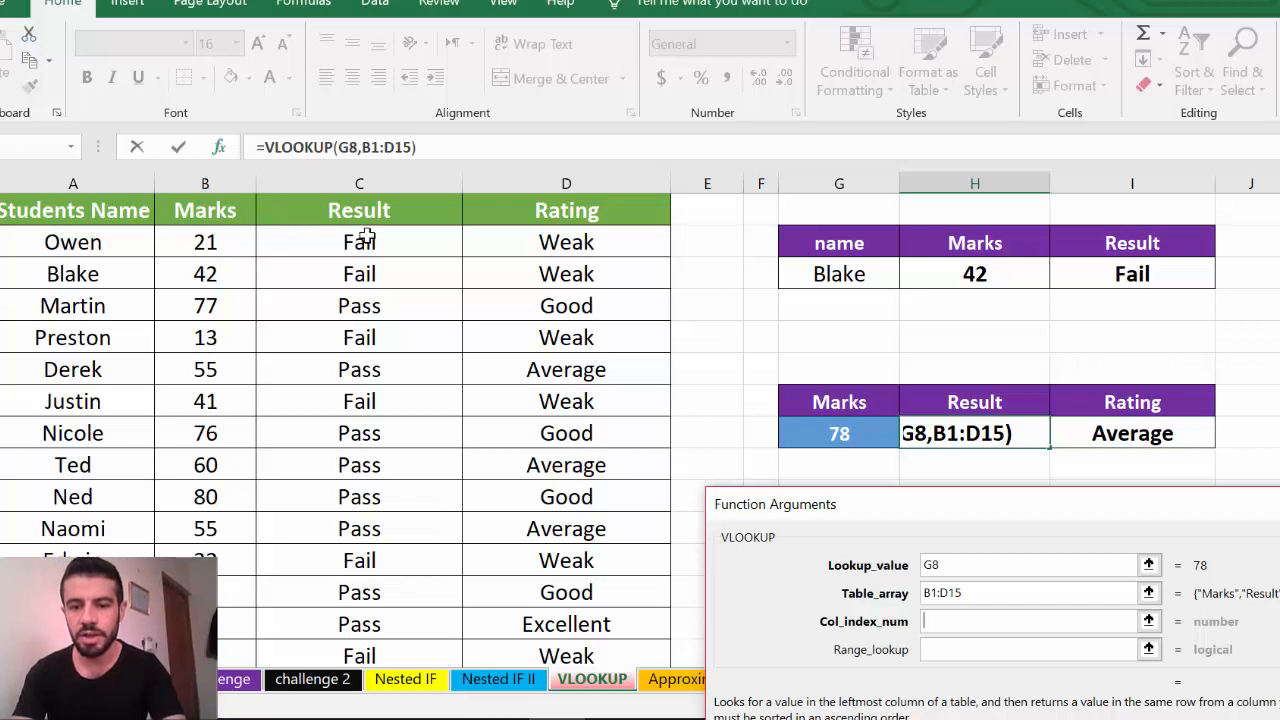
type("2")
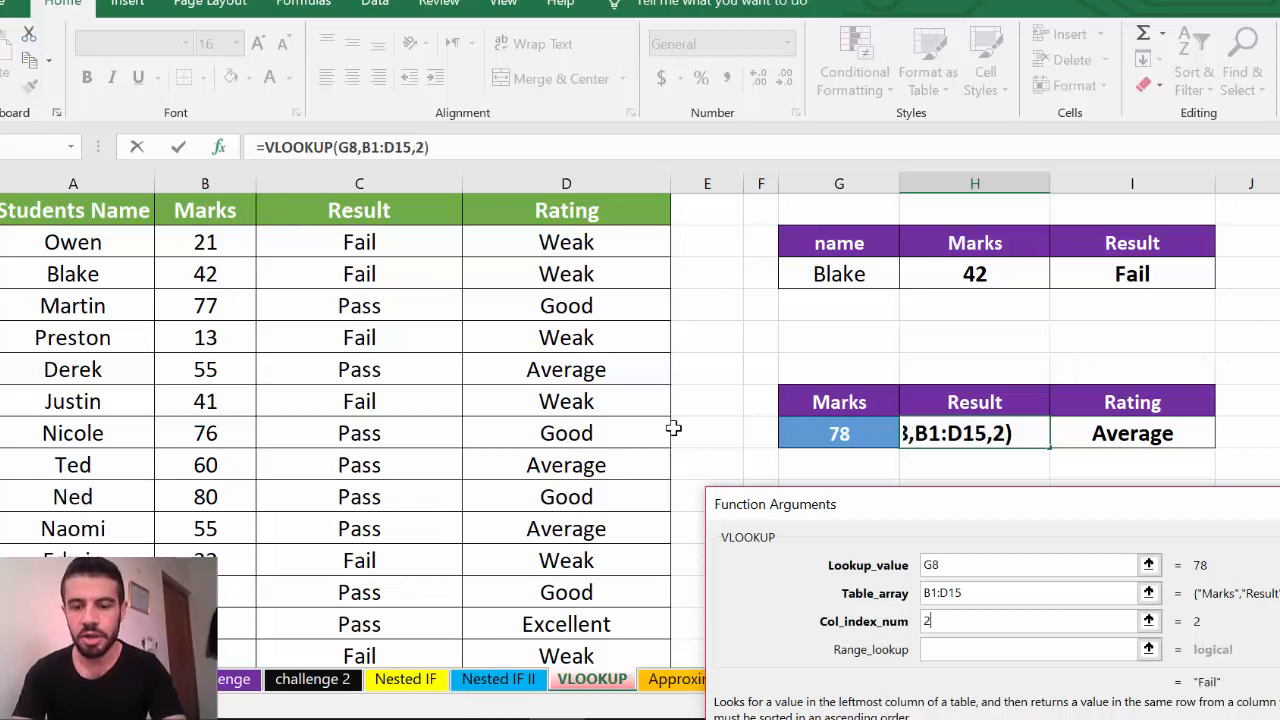
left_click(930, 650)
type("0")
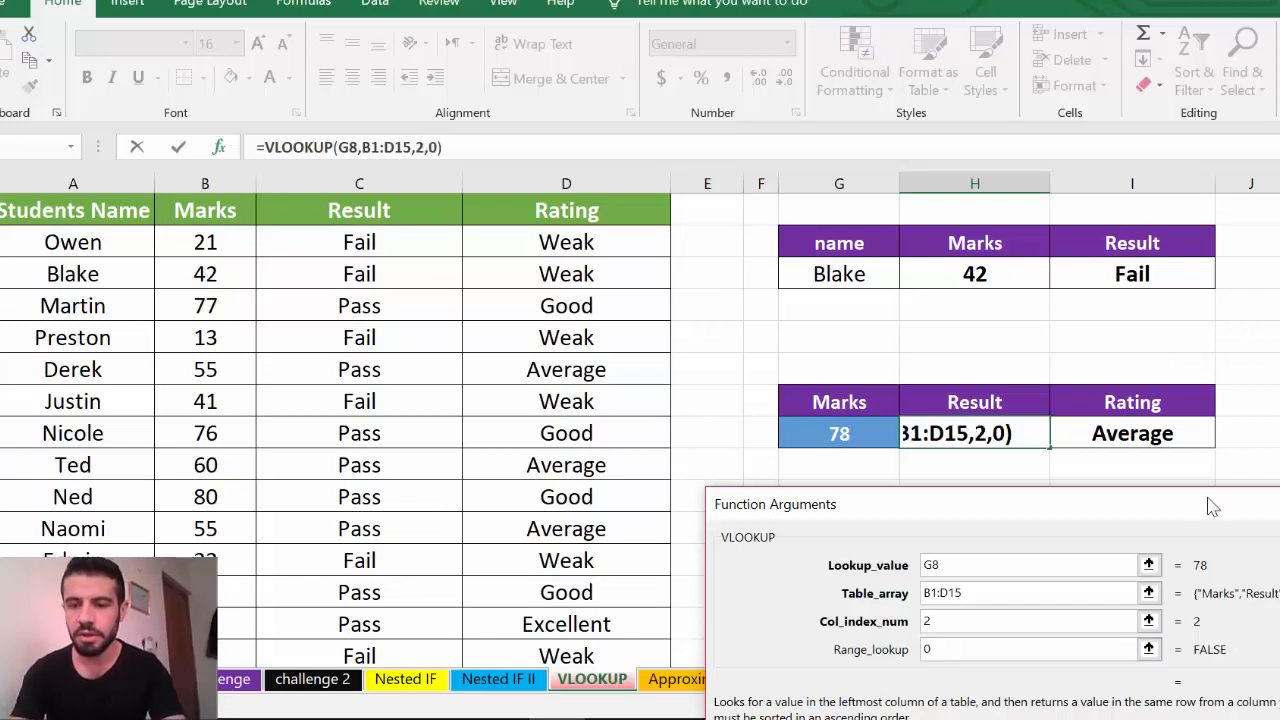
left_click_drag(1210, 505, 1001, 289)
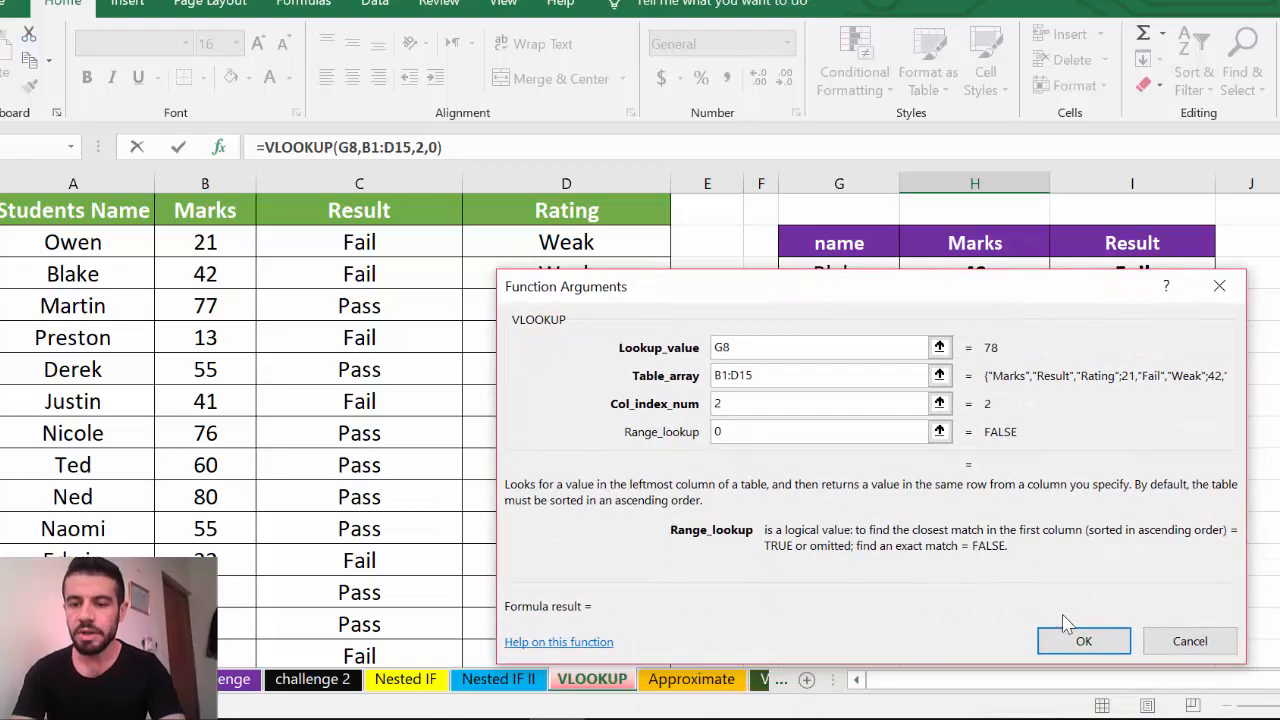
left_click(1080, 640)
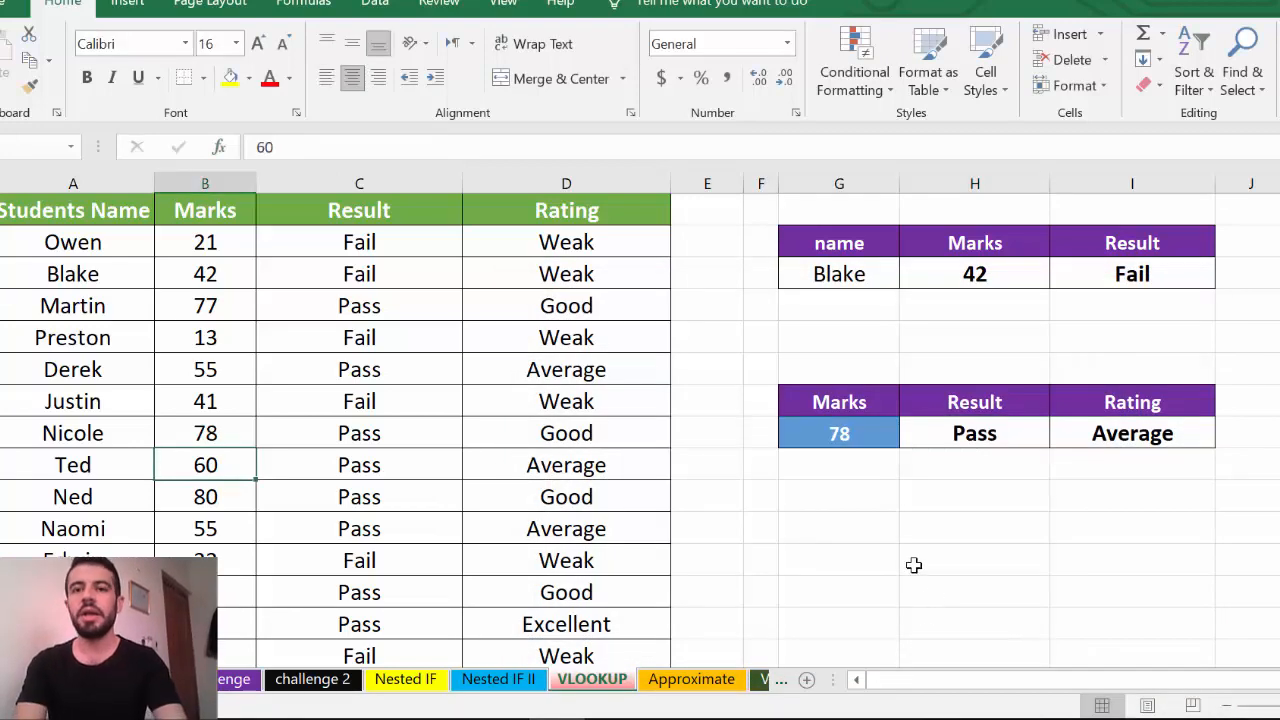